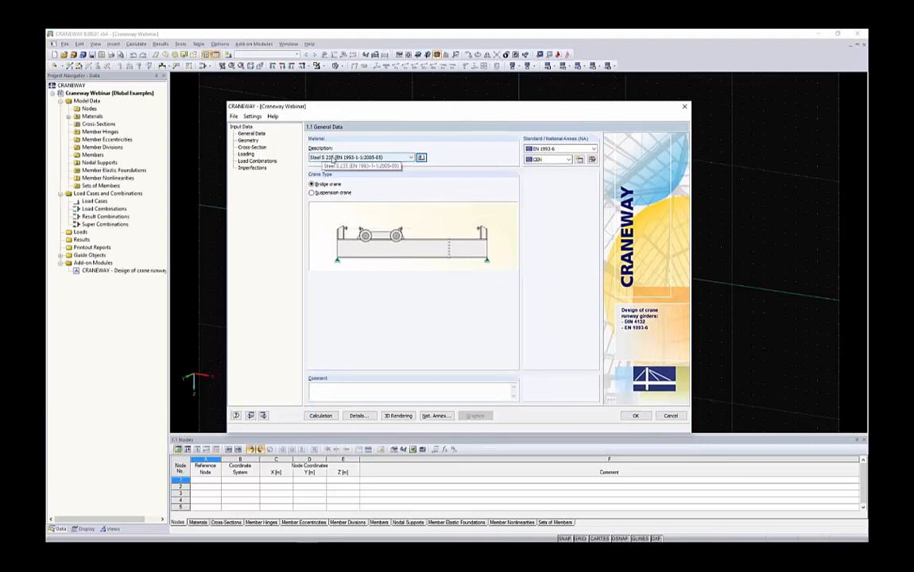
Browse the available steel grades in the material list and in the Material Library, closing the library without choosing one.
{"action": "left_click", "coordinate": [333, 159]}
{"action": "scroll", "coordinate": [436, 312], "scroll_direction": "down", "scroll_amount": 3}
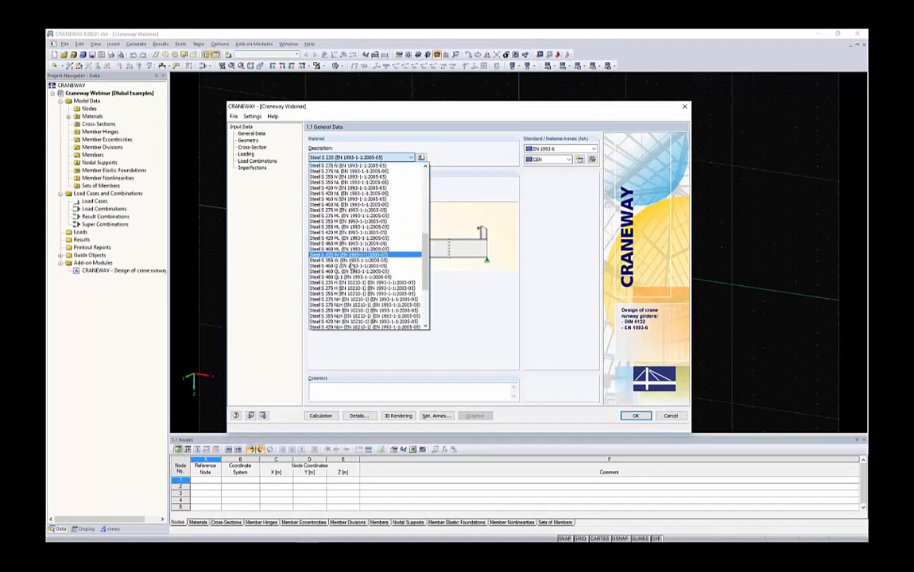
{"action": "left_click_drag", "start_coordinate": [427, 300], "coordinate": [425, 163]}
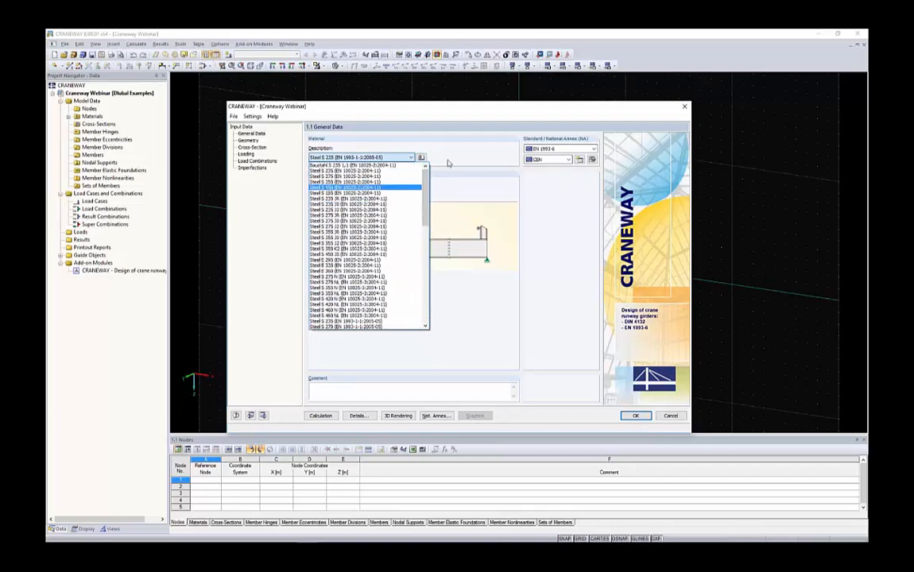
{"action": "left_click", "coordinate": [424, 158]}
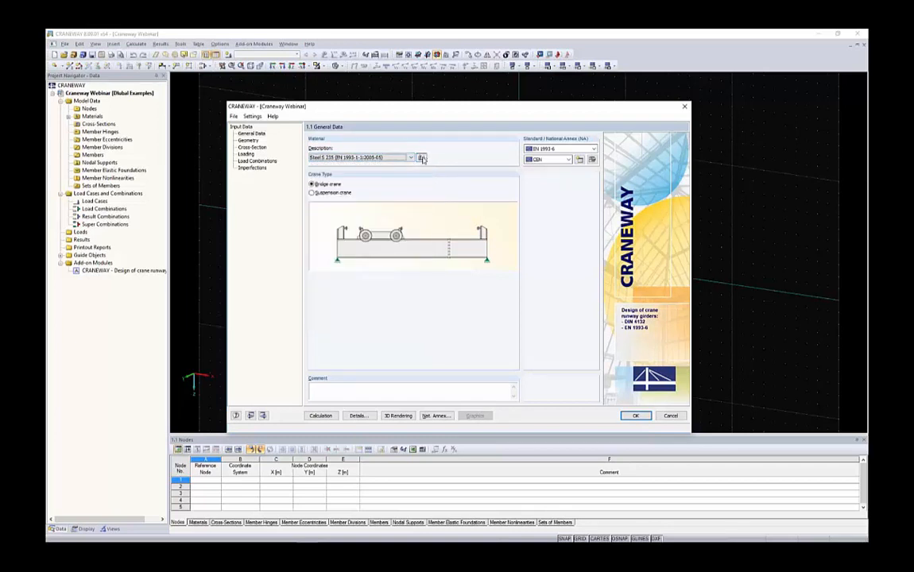
{"action": "left_click", "coordinate": [423, 158]}
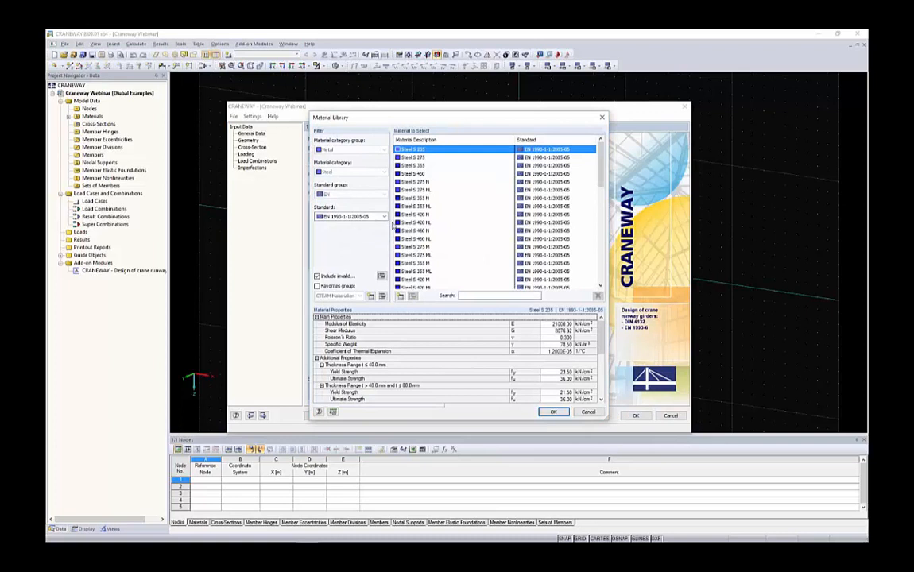
{"action": "scroll", "coordinate": [479, 202], "scroll_direction": "down", "scroll_amount": 6}
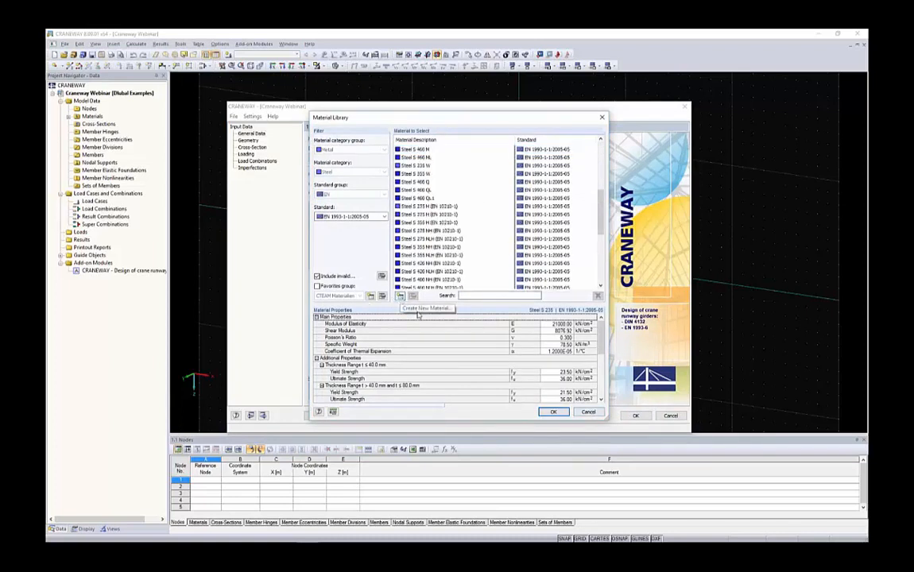
{"action": "left_click", "coordinate": [587, 411]}
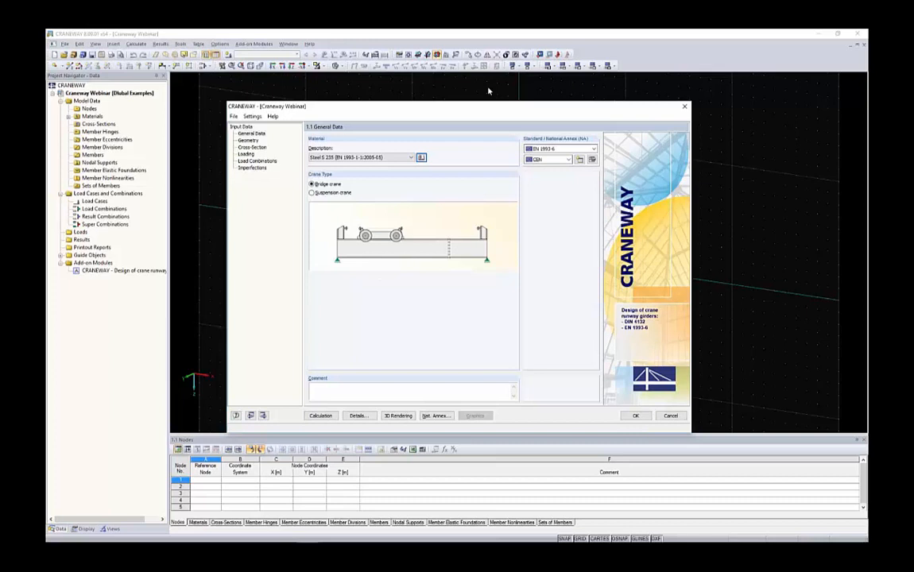
Set the girder material to Steel S 355 (EN 1993-1-1:2005-05) and choose EN 1993-6 European Union as the design standard.
{"action": "left_click", "coordinate": [366, 157]}
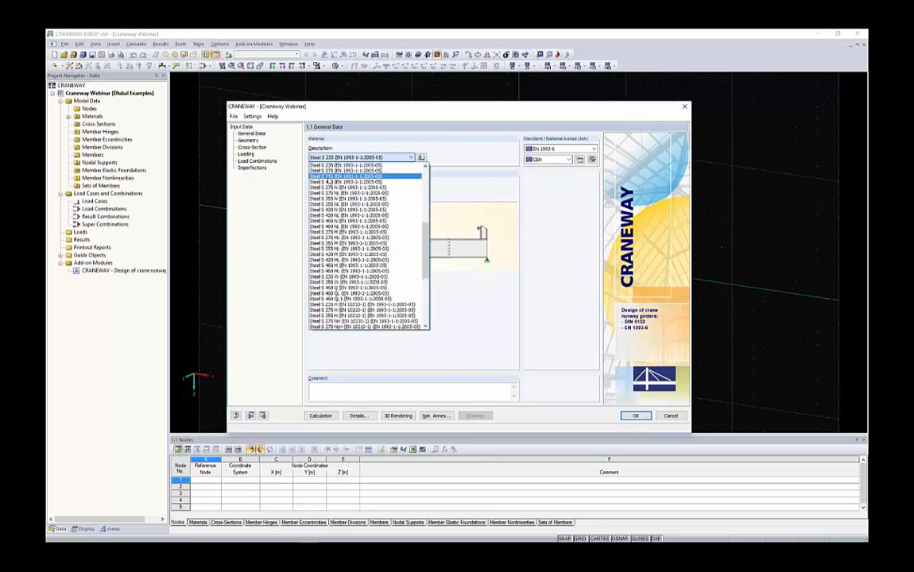
{"action": "left_click", "coordinate": [339, 177]}
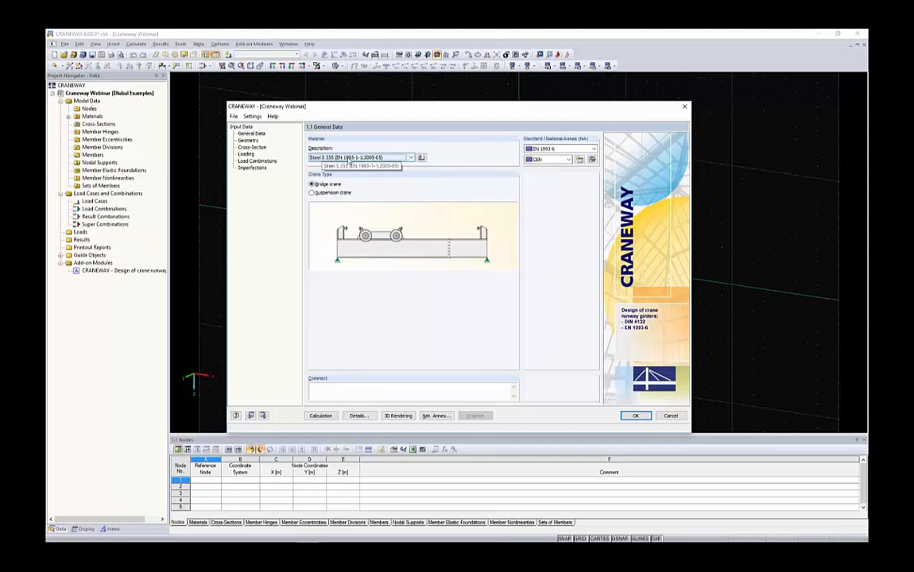
{"action": "left_click", "coordinate": [548, 149]}
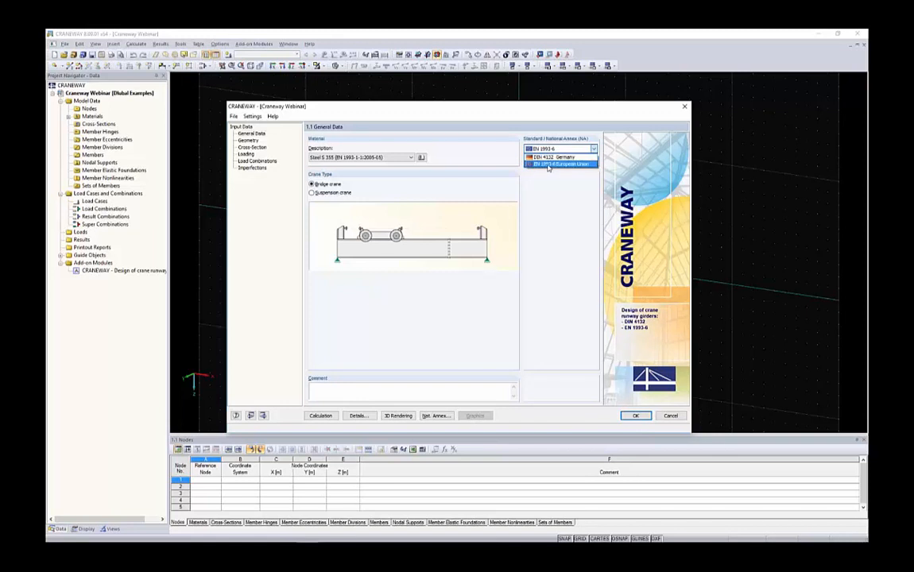
{"action": "left_click", "coordinate": [551, 165]}
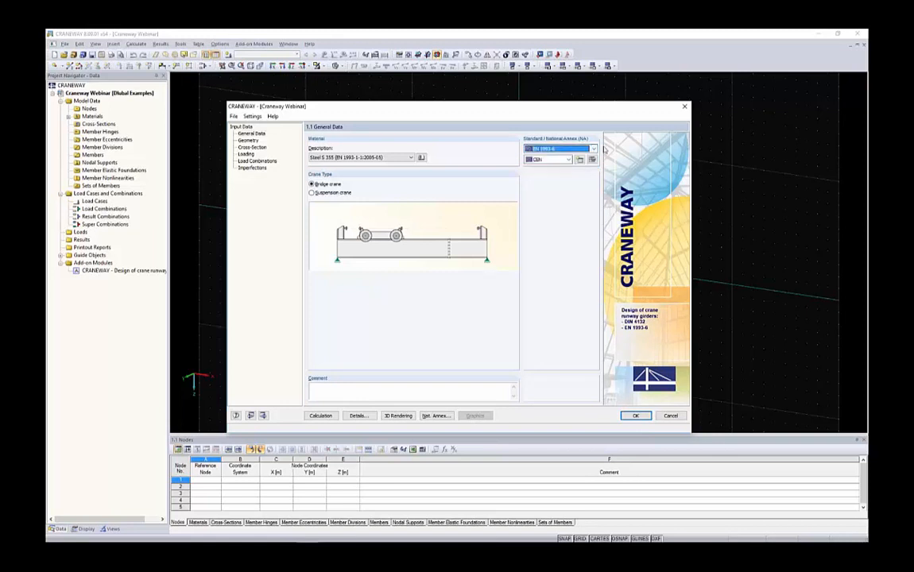
Review the available national annexes and the partial safety factors for a new CEN-based annex, then cancel its settings.
{"action": "left_click", "coordinate": [557, 159]}
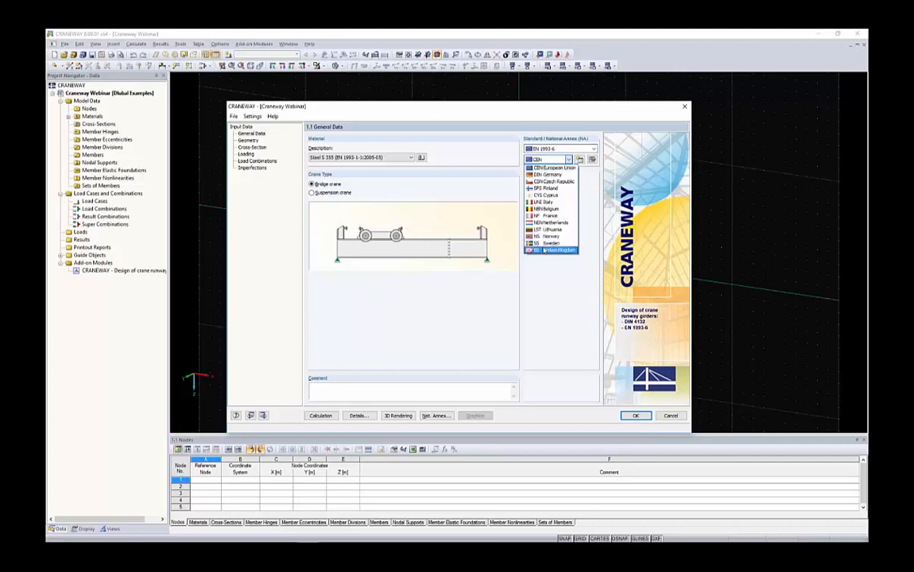
{"action": "left_click", "coordinate": [592, 171]}
{"action": "left_click", "coordinate": [580, 160]}
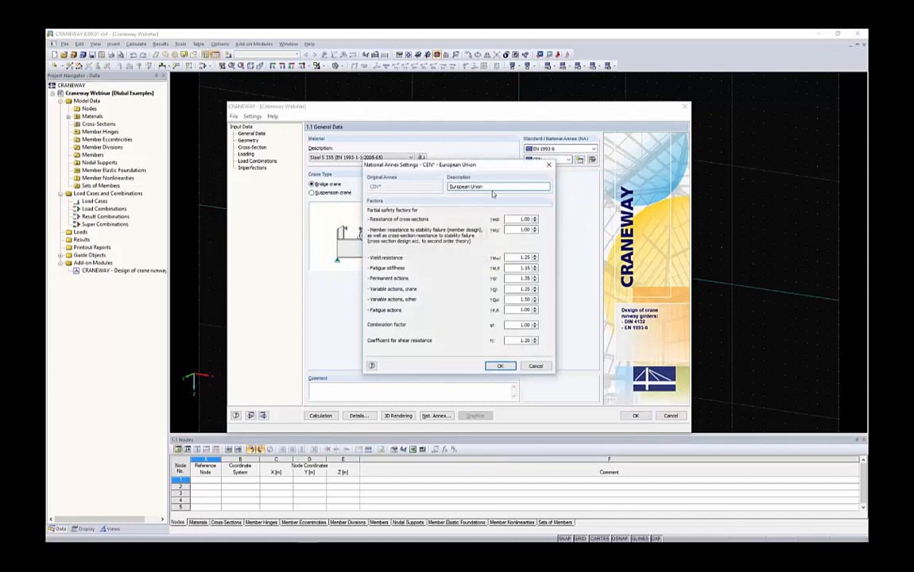
{"action": "left_click_drag", "start_coordinate": [450, 186], "coordinate": [483, 185]}
{"action": "left_click", "coordinate": [536, 368]}
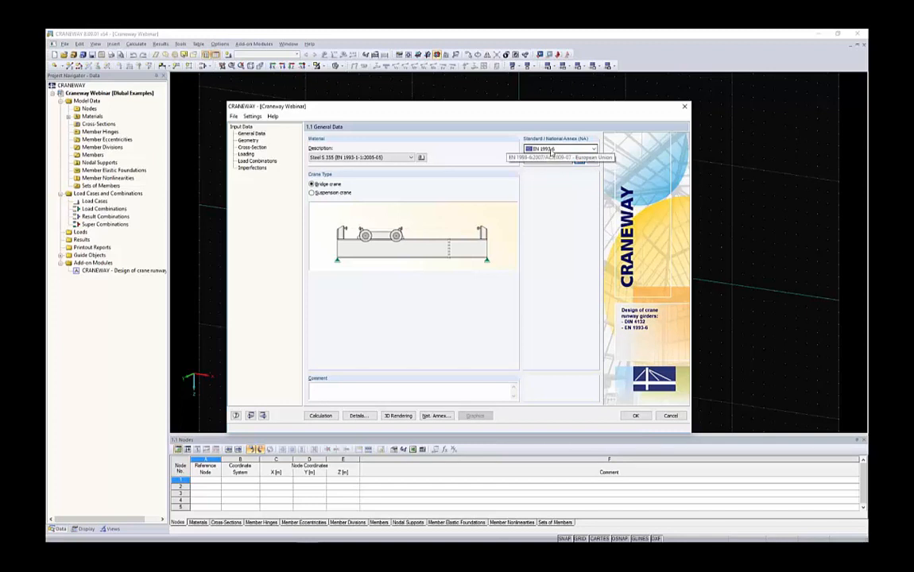
Open the Geometry input data and set the total girder length to 28 m.
{"action": "left_click", "coordinate": [248, 141]}
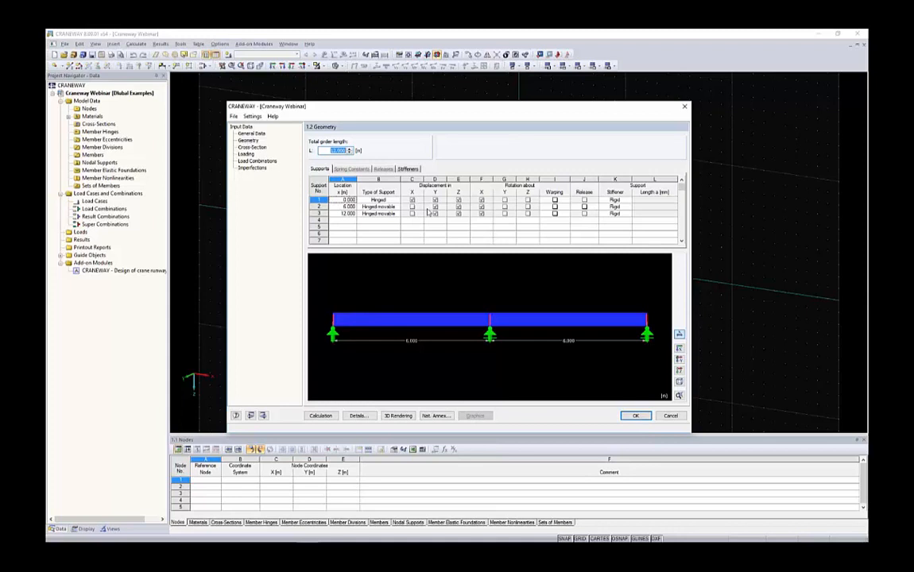
{"action": "middle_click_drag", "start_coordinate": [511, 300], "coordinate": [377, 334], "text": "ctrl"}
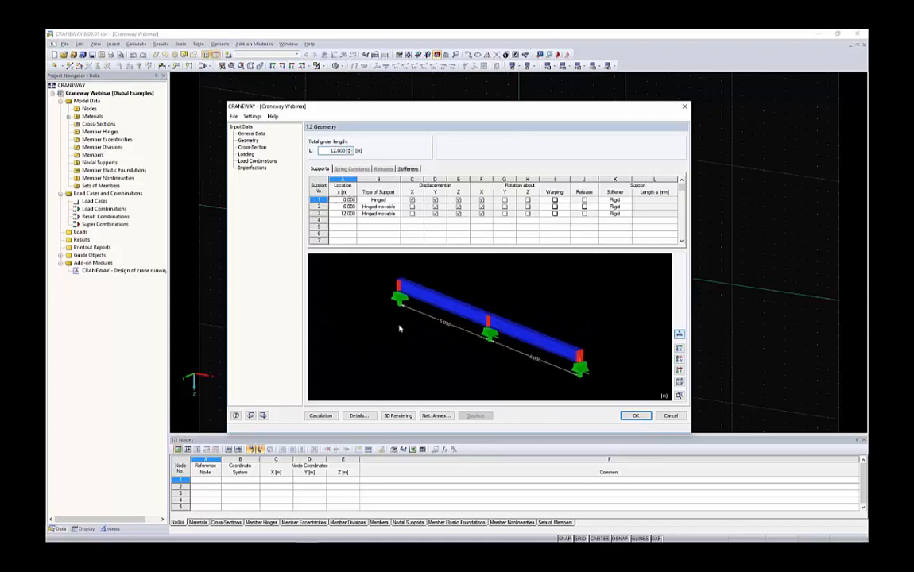
{"action": "middle_click_drag", "start_coordinate": [435, 317], "coordinate": [510, 361], "text": "ctrl"}
{"action": "scroll", "coordinate": [511, 361], "scroll_direction": "down", "scroll_amount": 5}
{"action": "scroll", "coordinate": [510, 360], "scroll_direction": "up", "scroll_amount": 5}
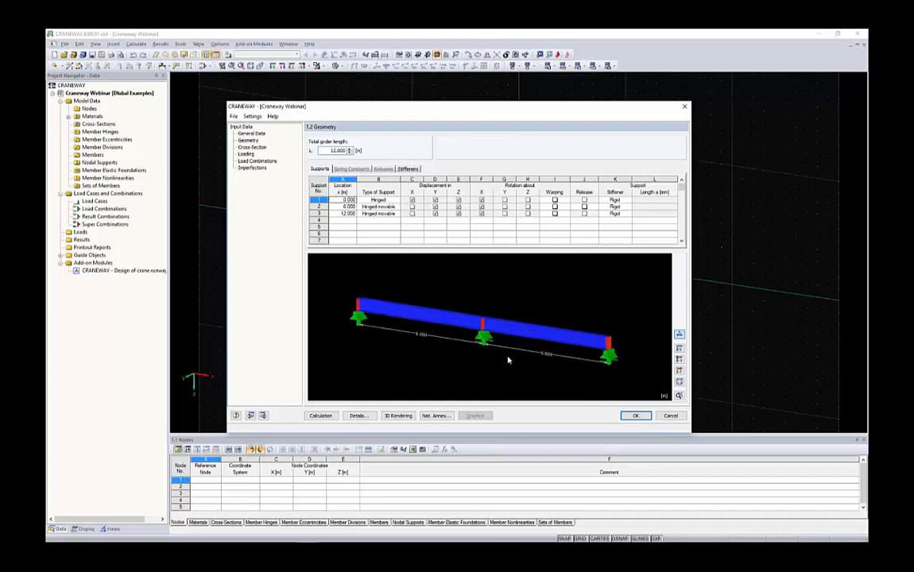
{"action": "middle_click_drag", "start_coordinate": [559, 321], "coordinate": [480, 324], "text": "ctrl"}
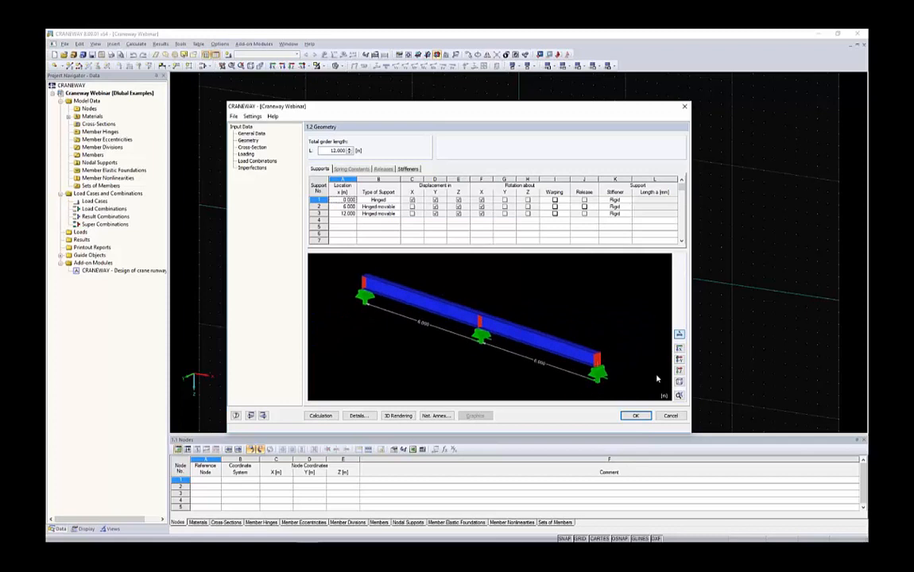
{"action": "left_click", "coordinate": [678, 382]}
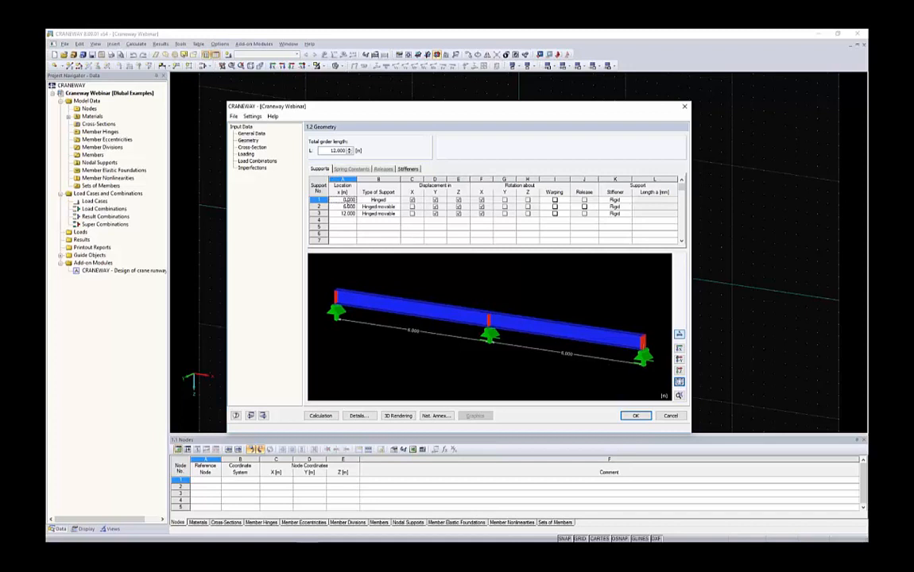
{"action": "left_click_drag", "start_coordinate": [324, 151], "coordinate": [370, 148]}
{"action": "type", "text": "28"}
{"action": "left_click", "coordinate": [373, 201]}
Set the location of support 2 to 14 m and of support 3 to 28 m.
{"action": "left_click", "coordinate": [344, 198]}
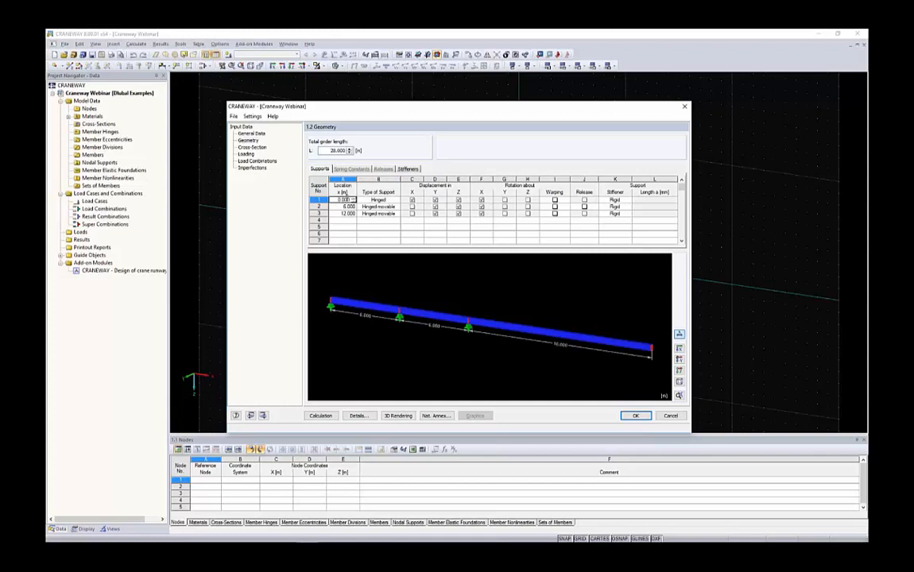
{"action": "left_click", "coordinate": [344, 207]}
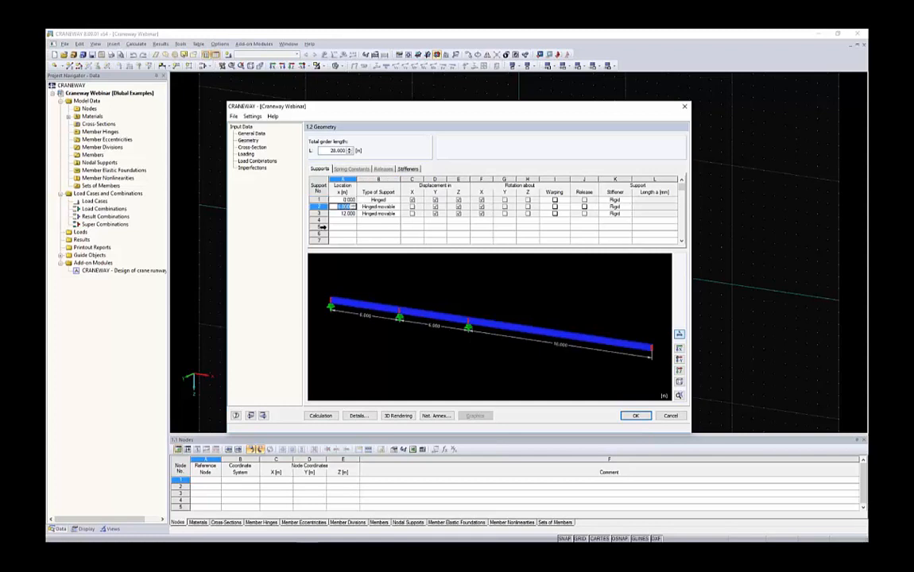
{"action": "type", "text": "14"}
{"action": "key", "text": "Return"}
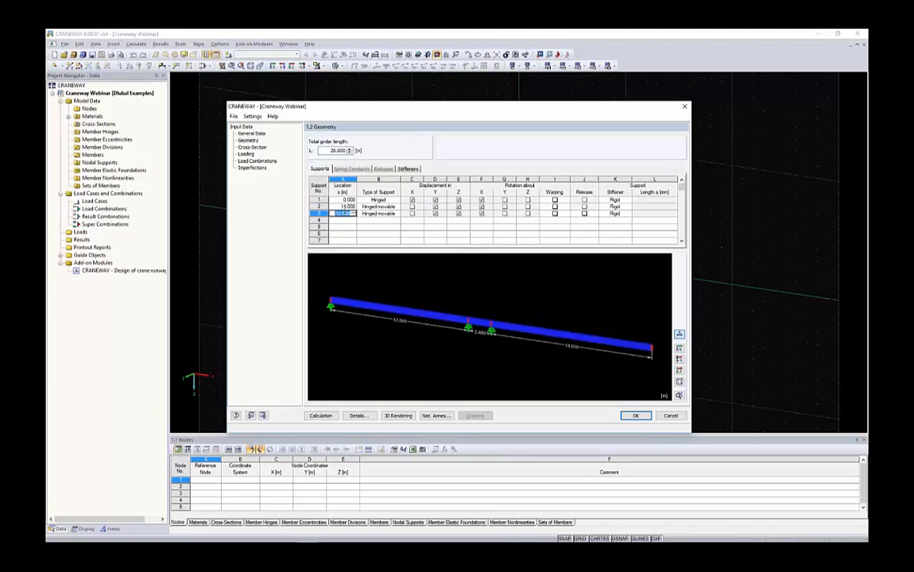
{"action": "type", "text": "28"}
{"action": "key", "text": "Tab"}
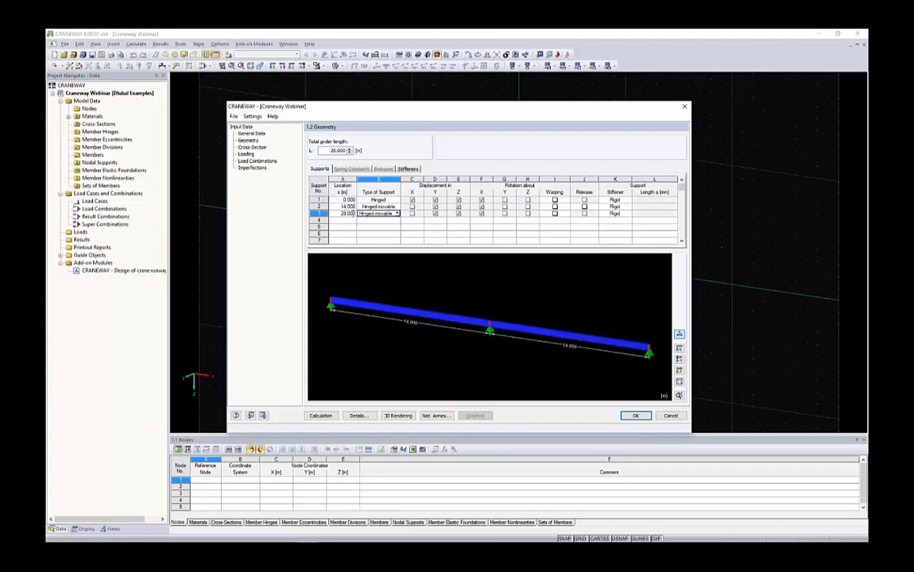
Examine the three supports' types and their displacement and rotation restraints in the table and the girder preview.
{"action": "left_click", "coordinate": [375, 200]}
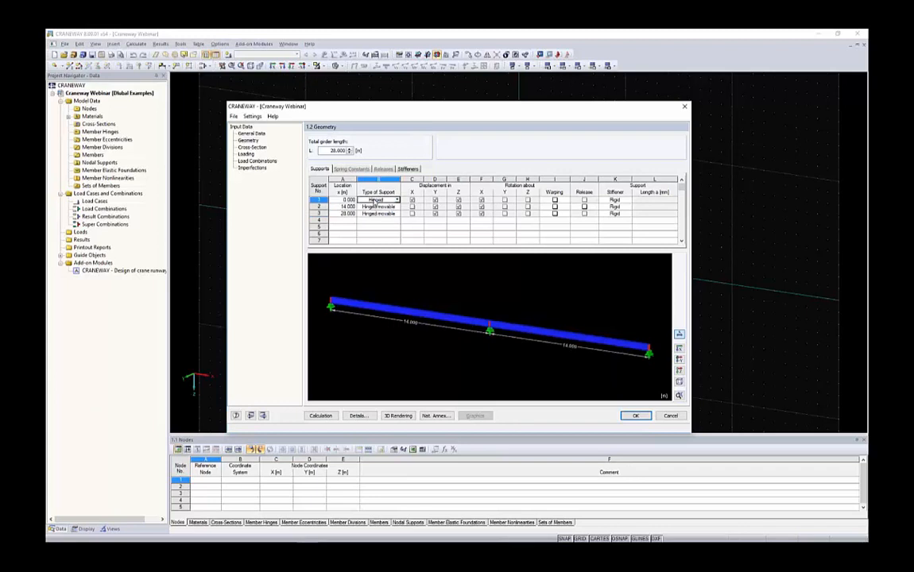
{"action": "left_click", "coordinate": [359, 201]}
{"action": "left_click", "coordinate": [399, 201]}
{"action": "left_click", "coordinate": [385, 206]}
{"action": "scroll", "coordinate": [488, 337], "scroll_direction": "up", "scroll_amount": 2}
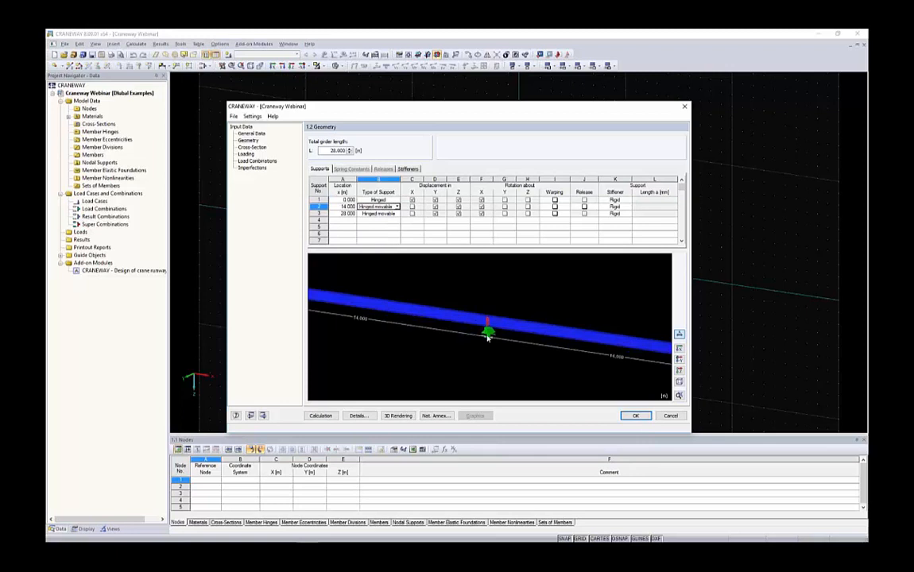
{"action": "scroll", "coordinate": [486, 332], "scroll_direction": "down", "scroll_amount": 3}
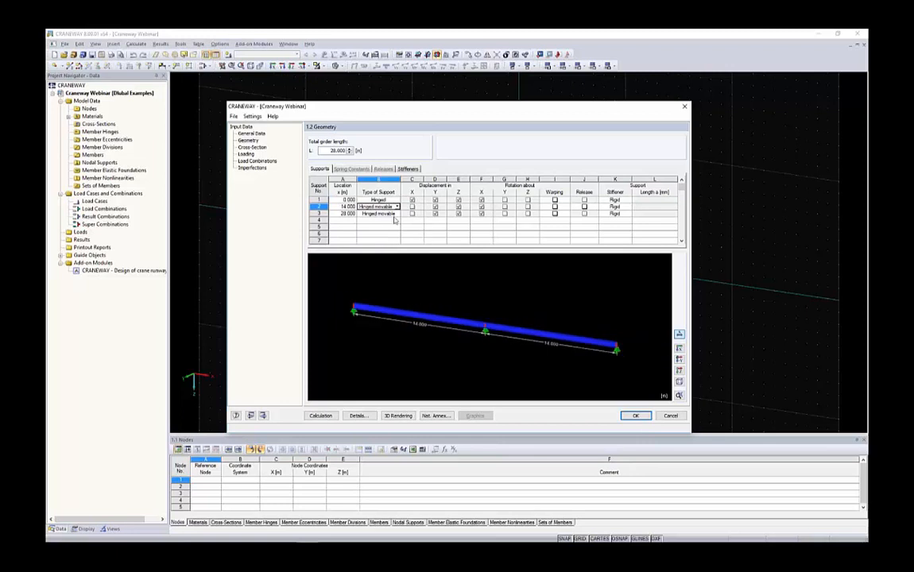
{"action": "left_click_drag", "start_coordinate": [411, 199], "coordinate": [532, 216]}
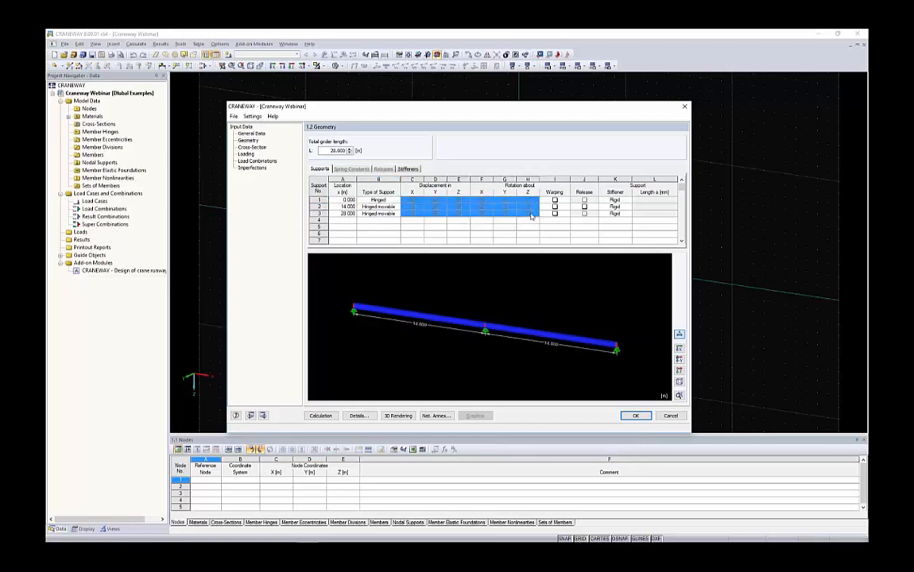
{"action": "left_click", "coordinate": [418, 202]}
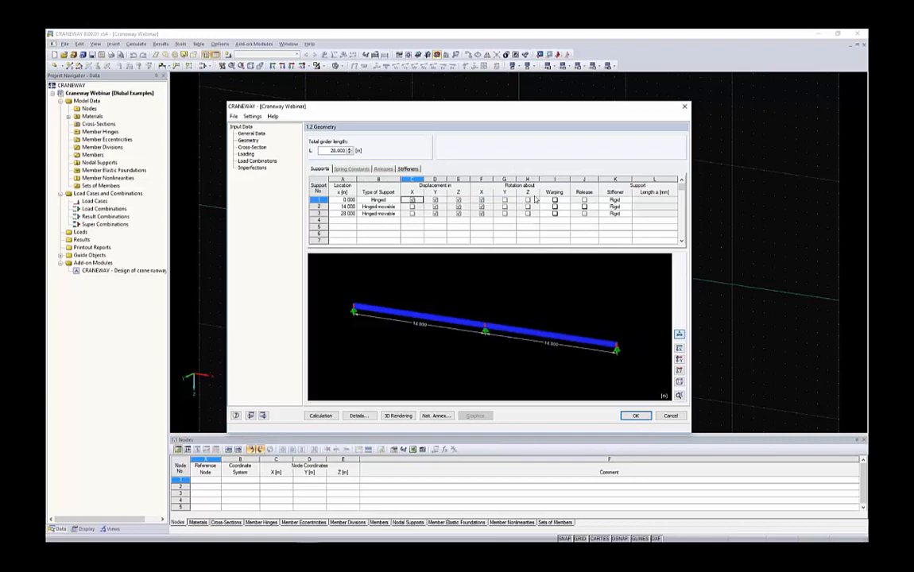
{"action": "left_click", "coordinate": [416, 206]}
{"action": "left_click_drag", "start_coordinate": [422, 209], "coordinate": [521, 212]}
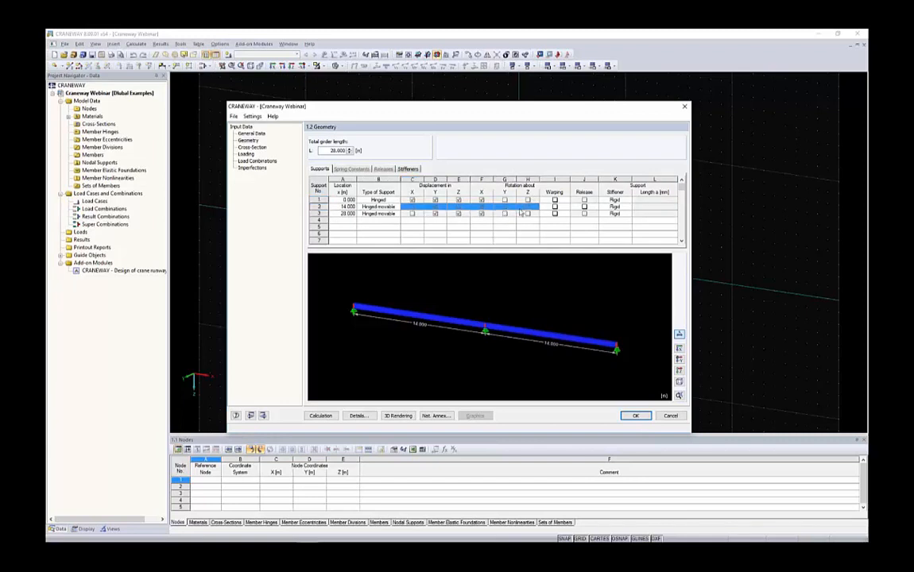
Set the type of the middle support to User-defined.
{"action": "left_click", "coordinate": [395, 206]}
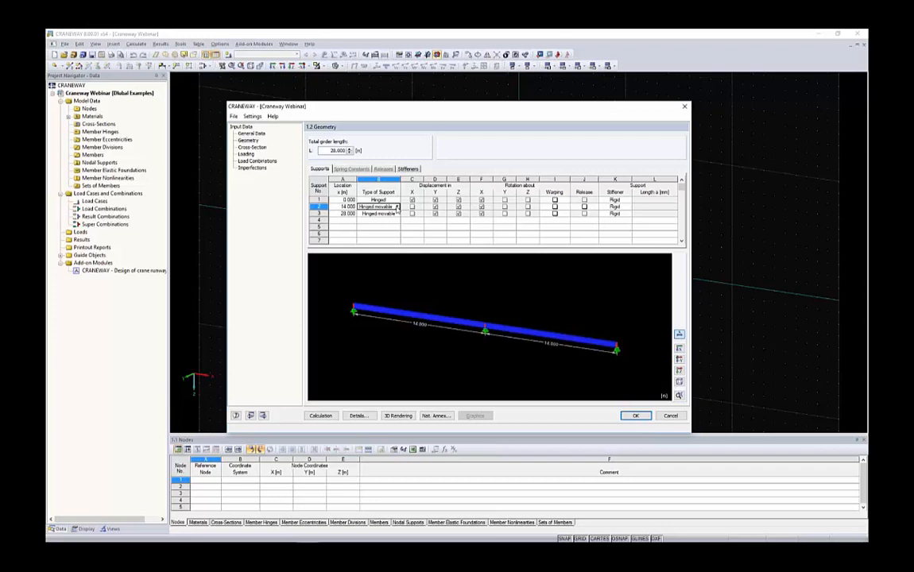
{"action": "left_click", "coordinate": [397, 206]}
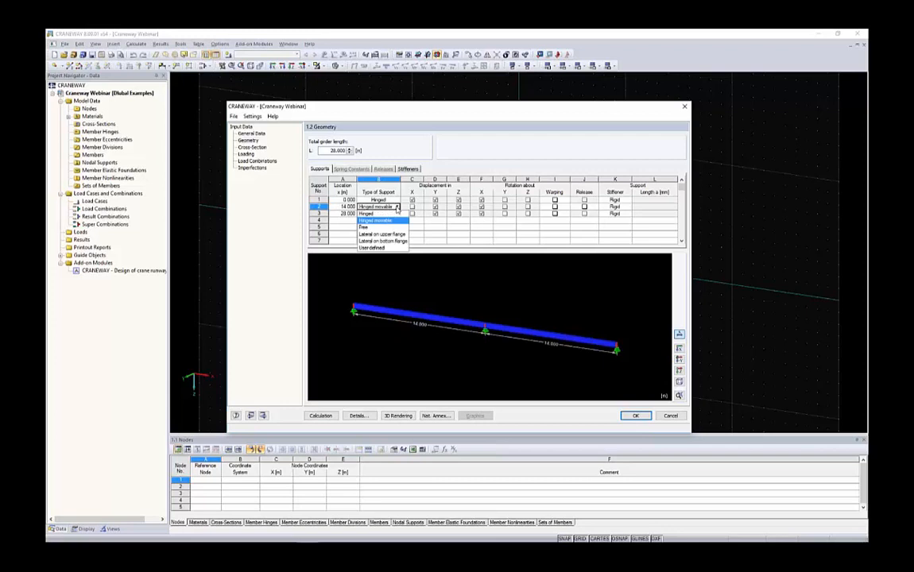
{"action": "left_click", "coordinate": [383, 248]}
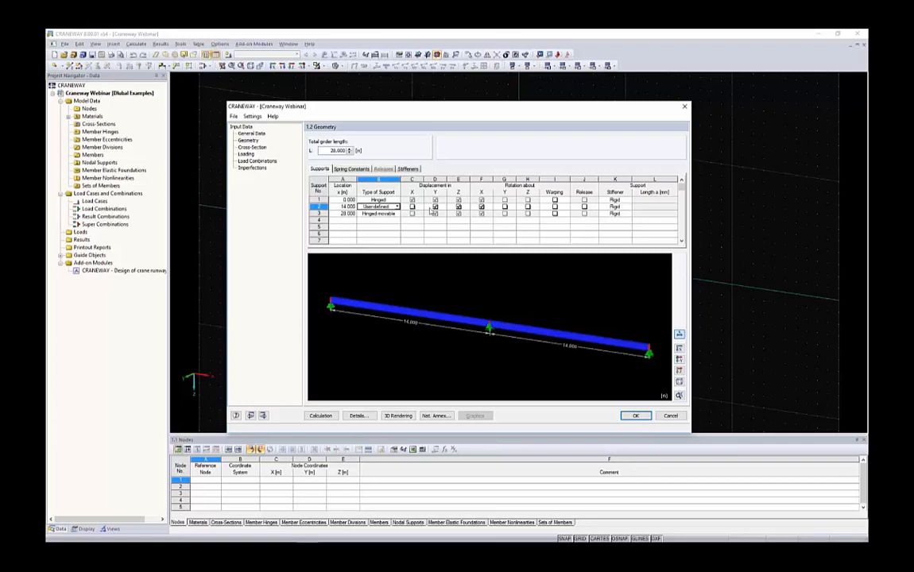
Change the middle support's type to Lateral on upper flange and inspect it in the girder preview.
{"action": "left_click", "coordinate": [381, 207]}
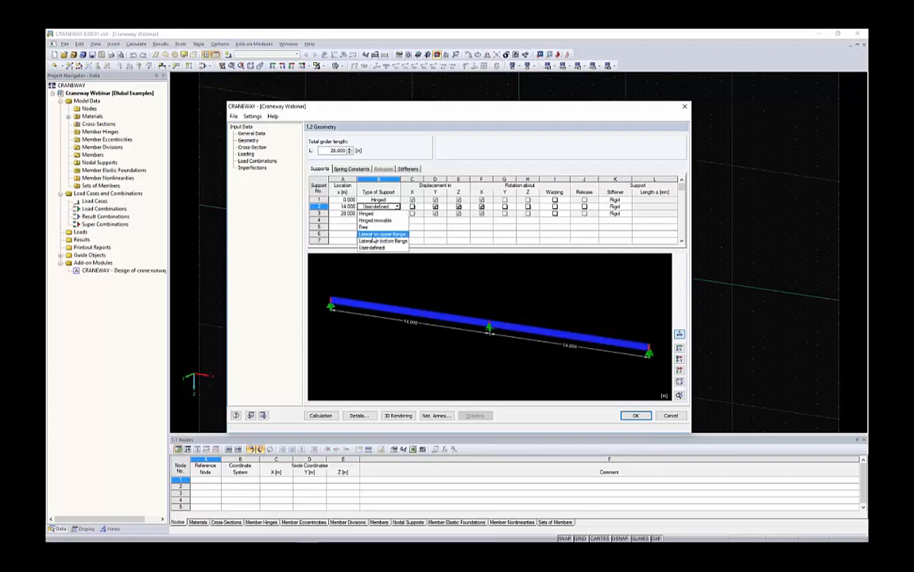
{"action": "left_click", "coordinate": [378, 235]}
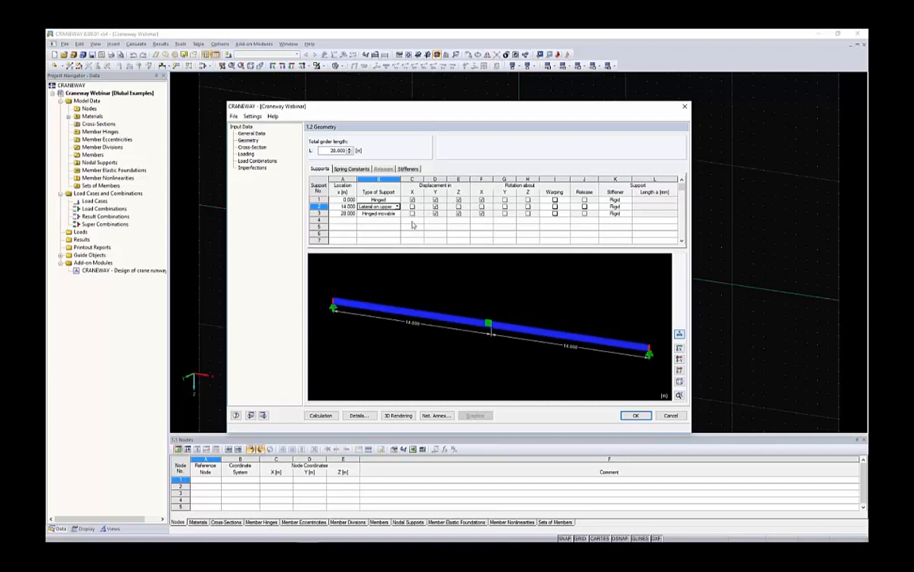
{"action": "scroll", "coordinate": [490, 324], "scroll_direction": "up", "scroll_amount": 4}
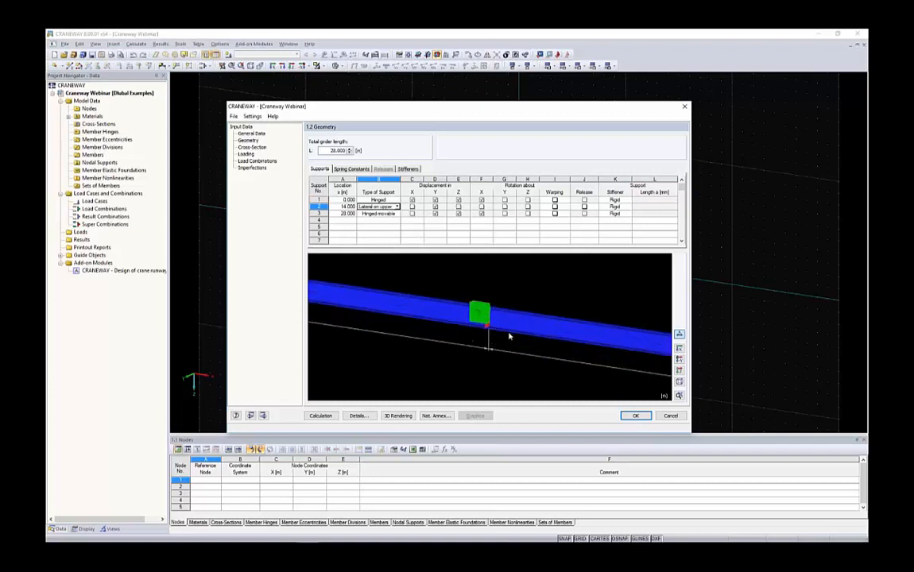
{"action": "middle_click_drag", "start_coordinate": [509, 336], "coordinate": [311, 286]}
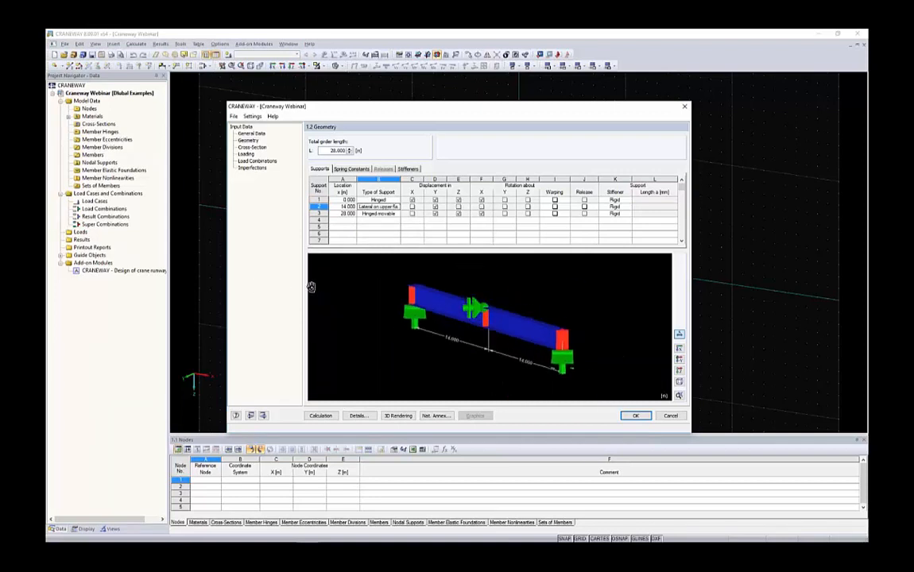
Set the middle support's type to Hinged movable and inspect it in the girder preview.
{"action": "scroll", "coordinate": [352, 308], "scroll_direction": "up", "scroll_amount": 3}
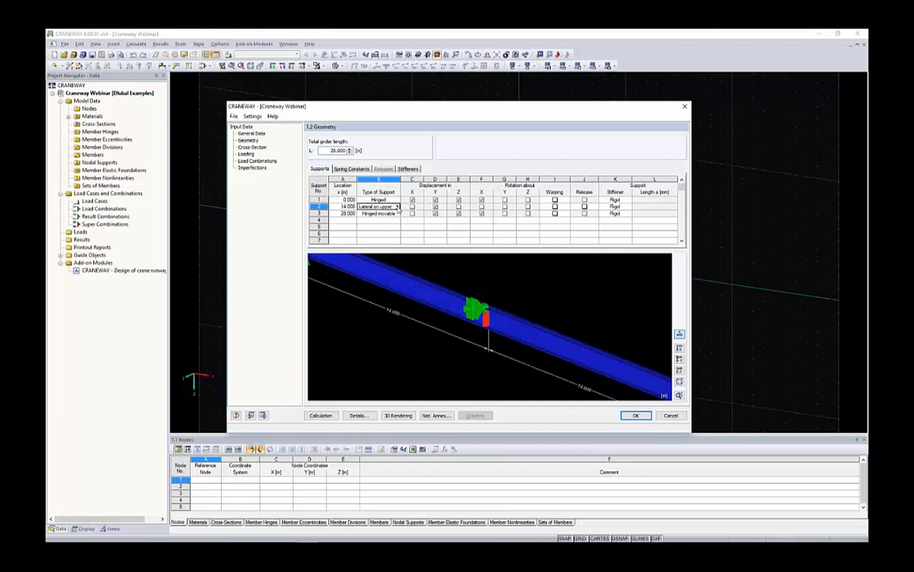
{"action": "left_click", "coordinate": [397, 207]}
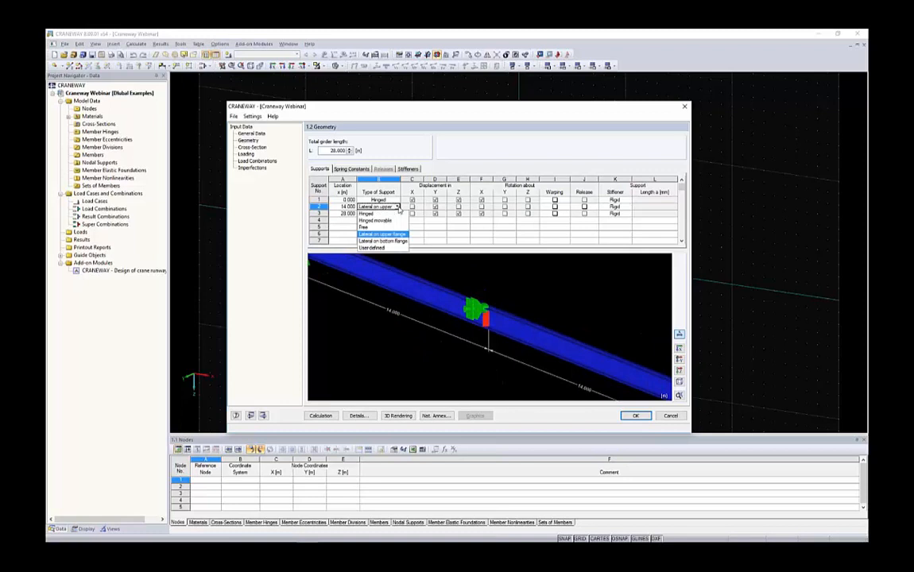
{"action": "left_click", "coordinate": [390, 221]}
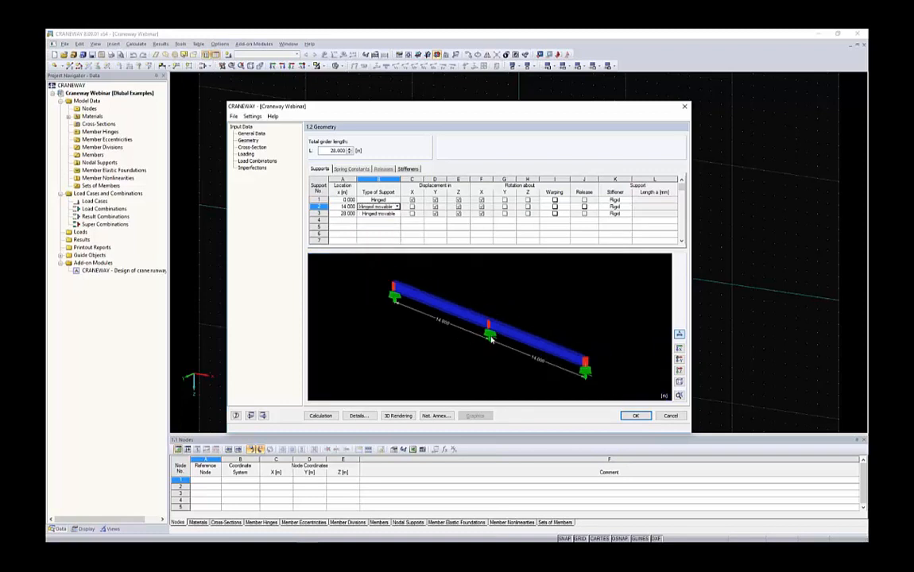
{"action": "middle_click_drag", "start_coordinate": [496, 313], "coordinate": [566, 318], "text": "ctrl"}
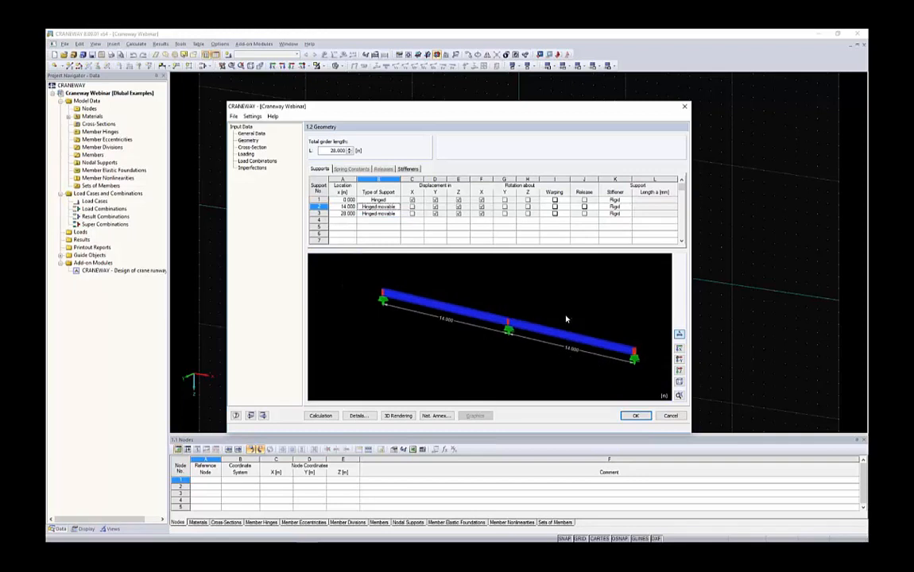
Activate the release at the middle support and review its force, moment and warping release components.
{"action": "left_click", "coordinate": [585, 208]}
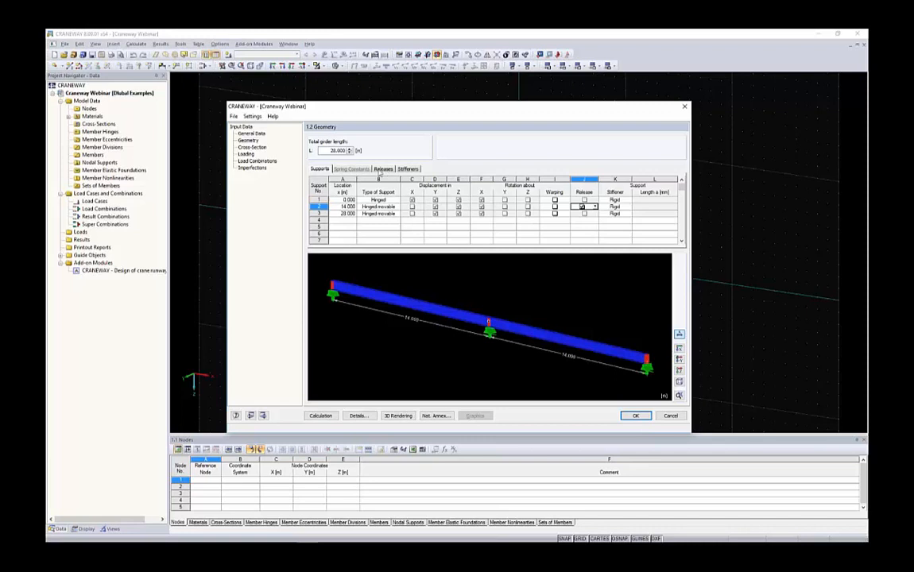
{"action": "left_click", "coordinate": [384, 169]}
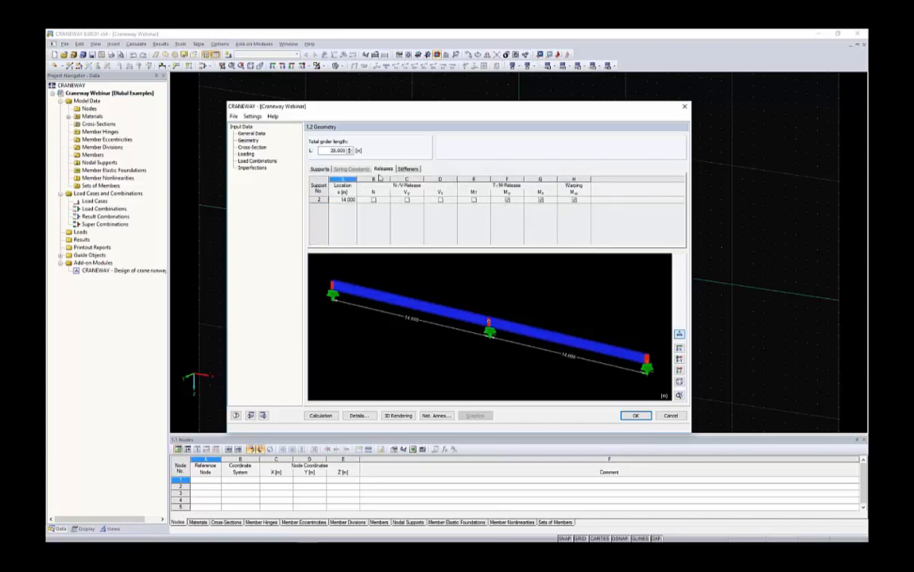
{"action": "left_click_drag", "start_coordinate": [349, 200], "coordinate": [566, 201]}
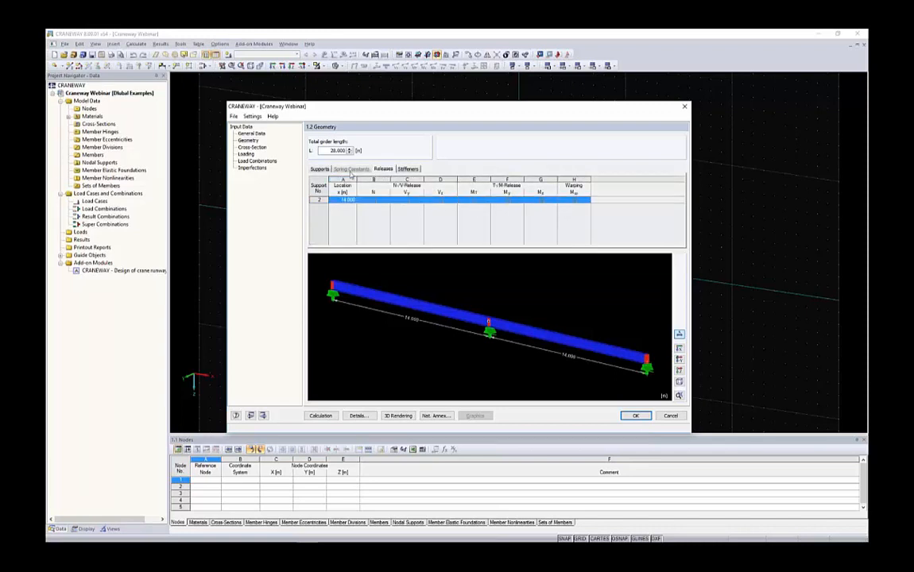
Change the middle support's type to User-defined and activate its Vz release.
{"action": "left_click", "coordinate": [321, 168]}
{"action": "left_click", "coordinate": [390, 206]}
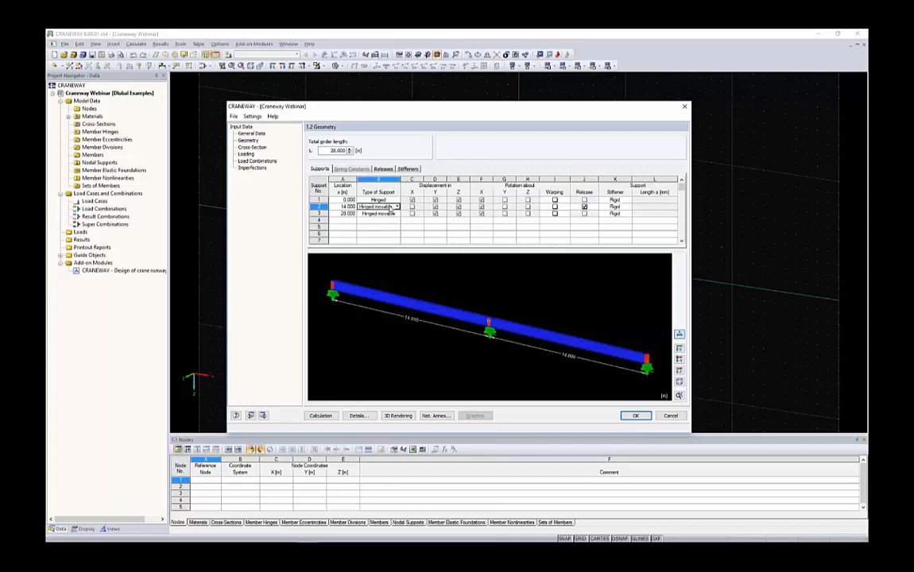
{"action": "left_click", "coordinate": [396, 206]}
{"action": "left_click", "coordinate": [386, 248]}
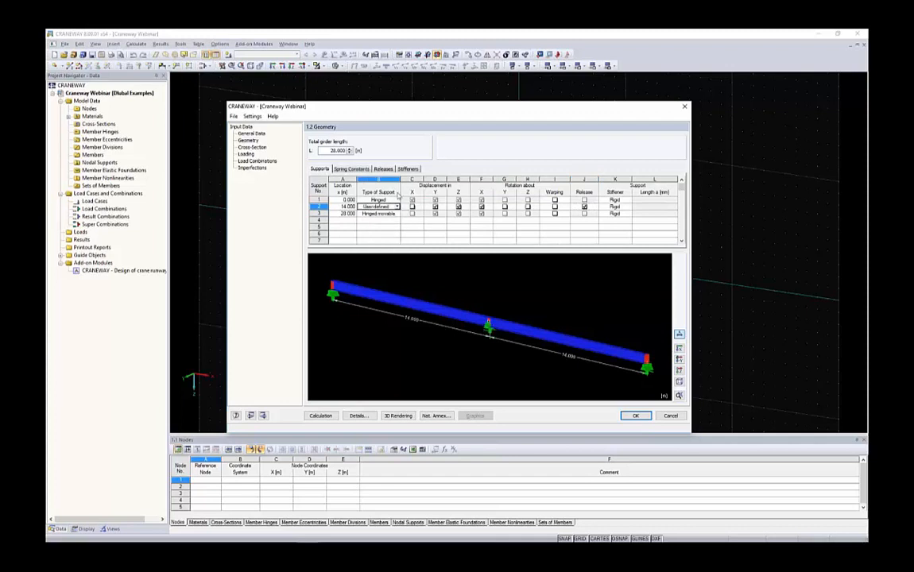
{"action": "left_click", "coordinate": [385, 169]}
{"action": "left_click", "coordinate": [387, 201]}
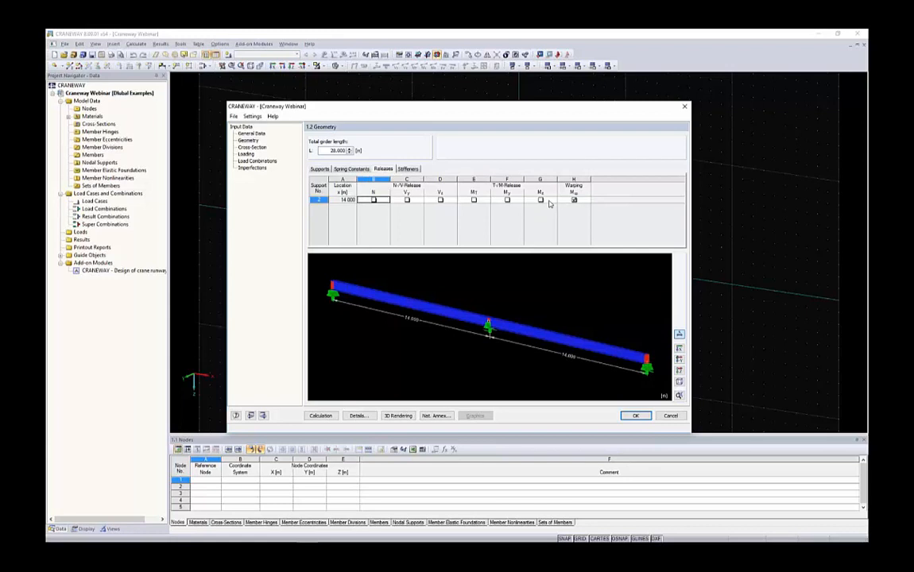
{"action": "left_click", "coordinate": [440, 199]}
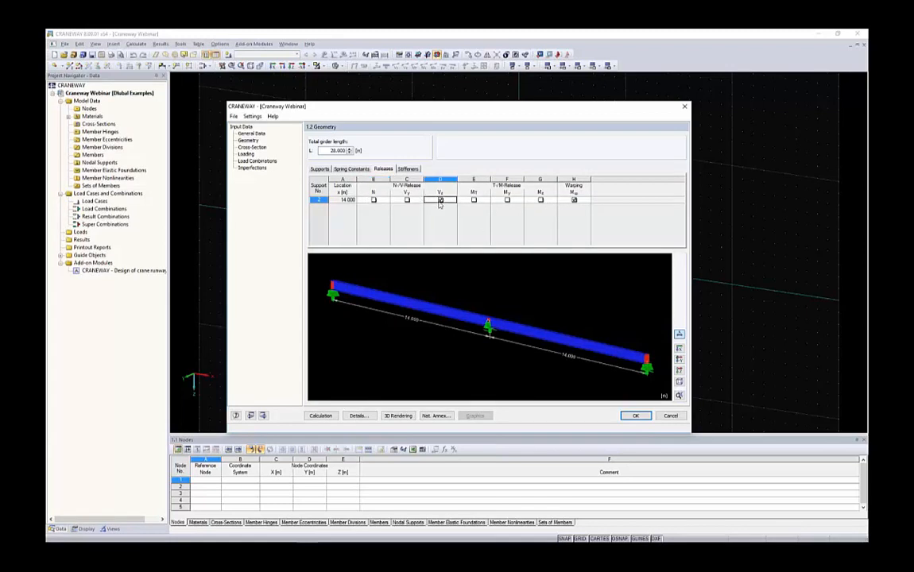
Set the middle support's type back to Hinged movable.
{"action": "left_click", "coordinate": [320, 170]}
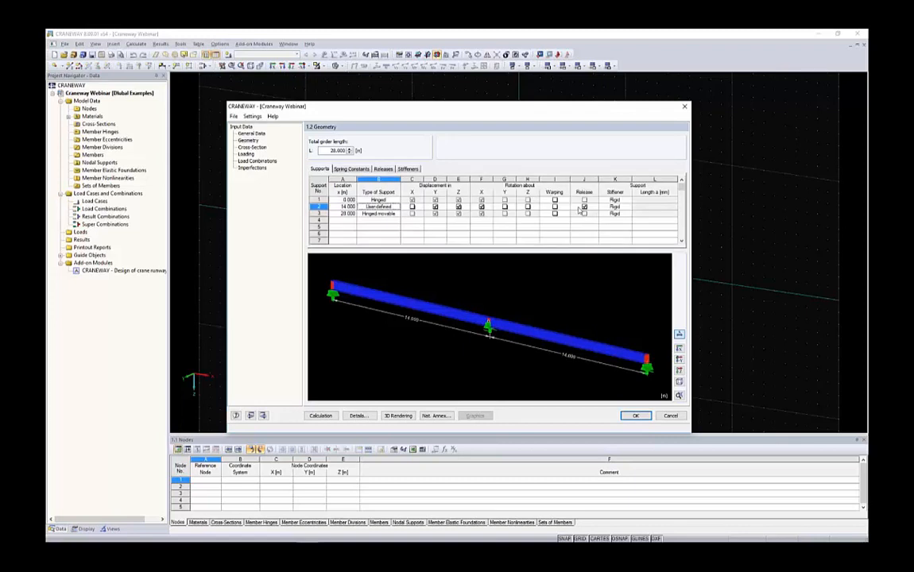
{"action": "left_click", "coordinate": [378, 206]}
{"action": "left_click", "coordinate": [397, 207]}
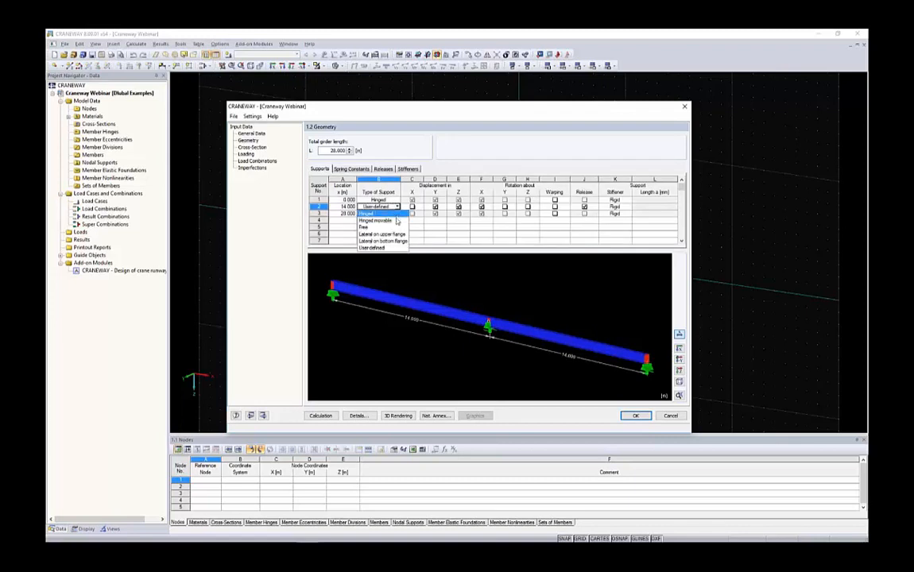
{"action": "left_click", "coordinate": [395, 220]}
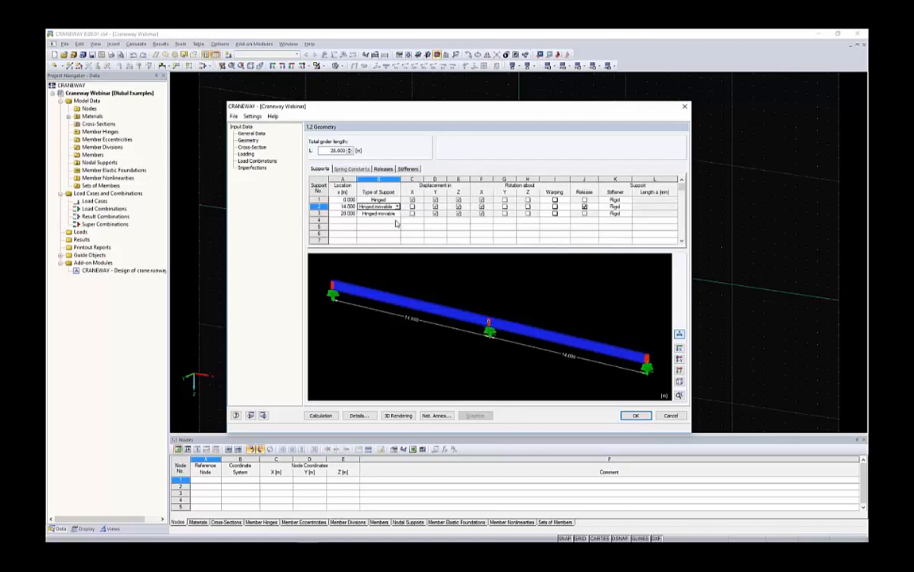
Try the warping restraint of the middle support as Yes and as Spring.
{"action": "left_click", "coordinate": [561, 208]}
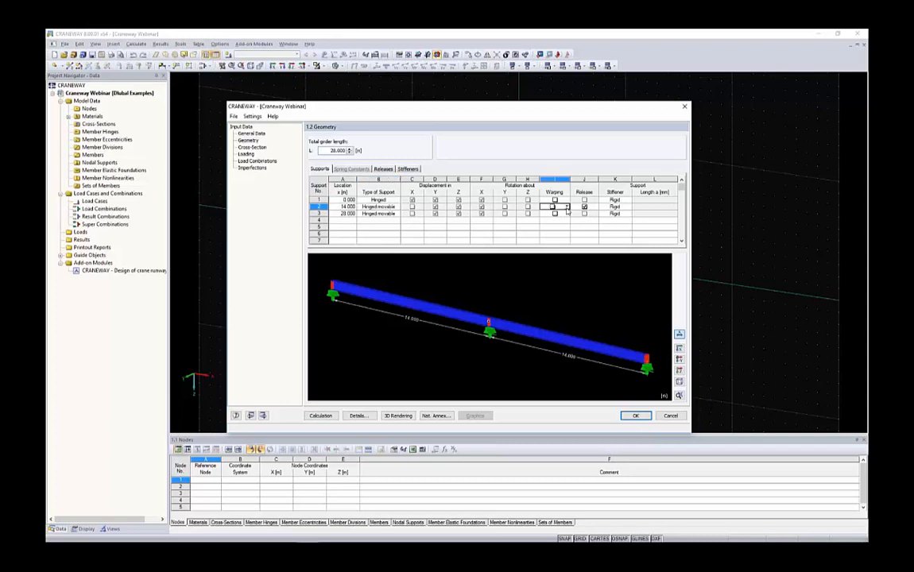
{"action": "left_click", "coordinate": [566, 207]}
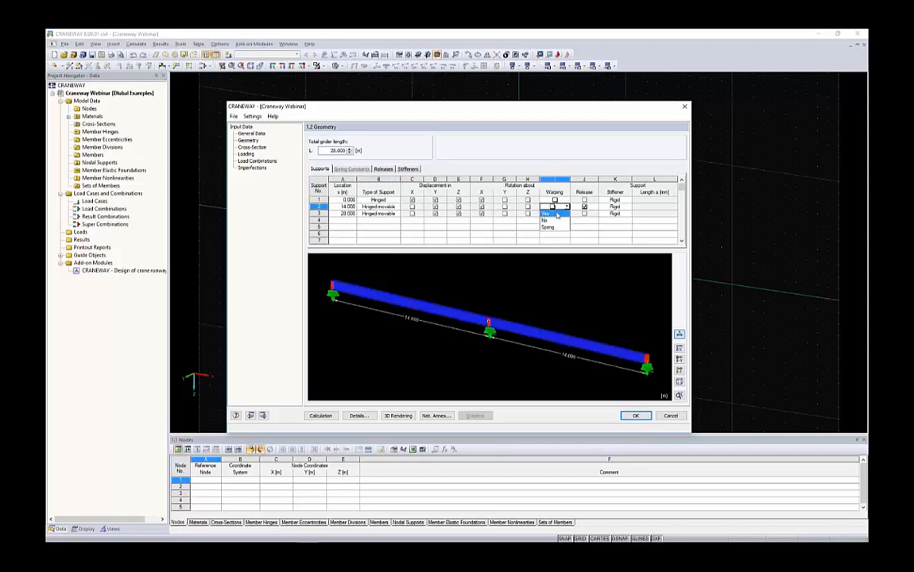
{"action": "left_click", "coordinate": [557, 214]}
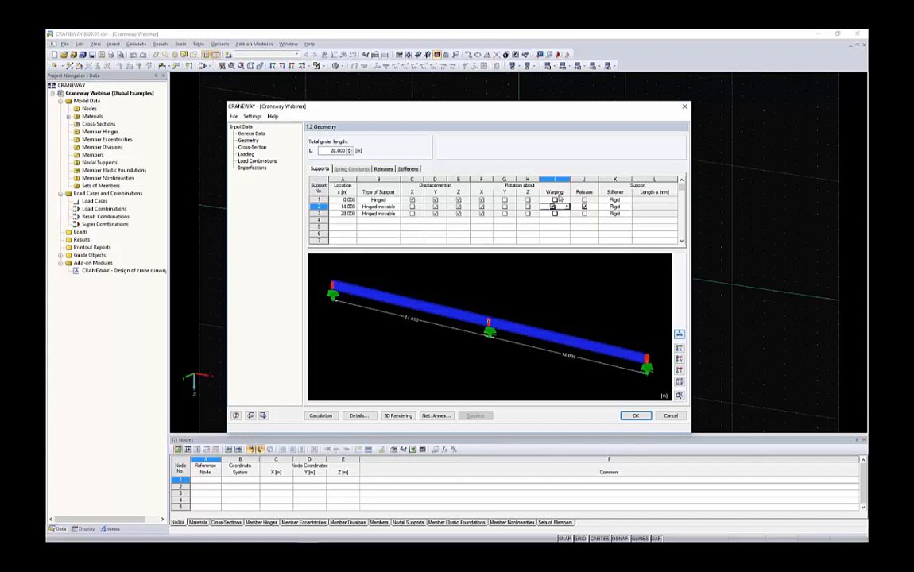
{"action": "left_click", "coordinate": [564, 207]}
{"action": "left_click", "coordinate": [559, 223]}
Examine the middle support's warping spring constant and the options for calculating it, without applying a calculation.
{"action": "left_click", "coordinate": [349, 169]}
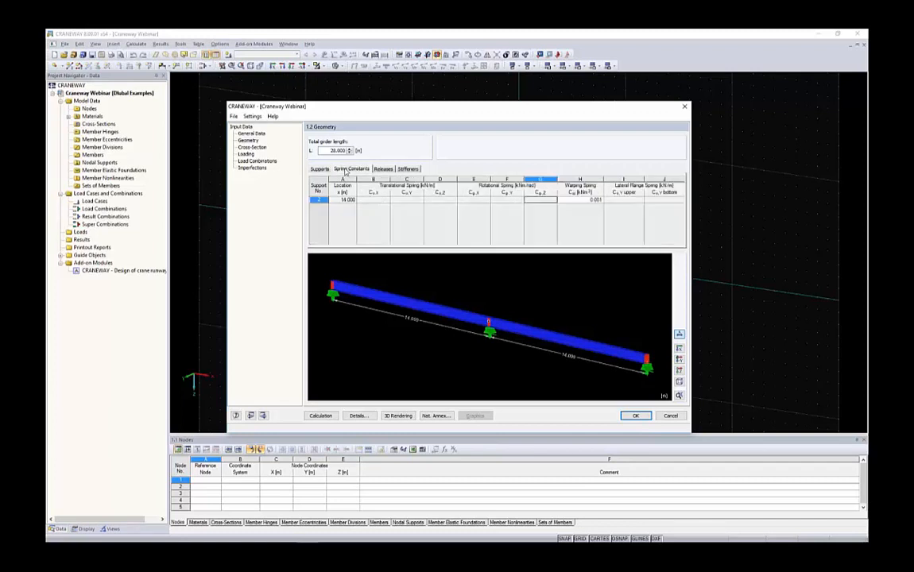
{"action": "left_click", "coordinate": [569, 200]}
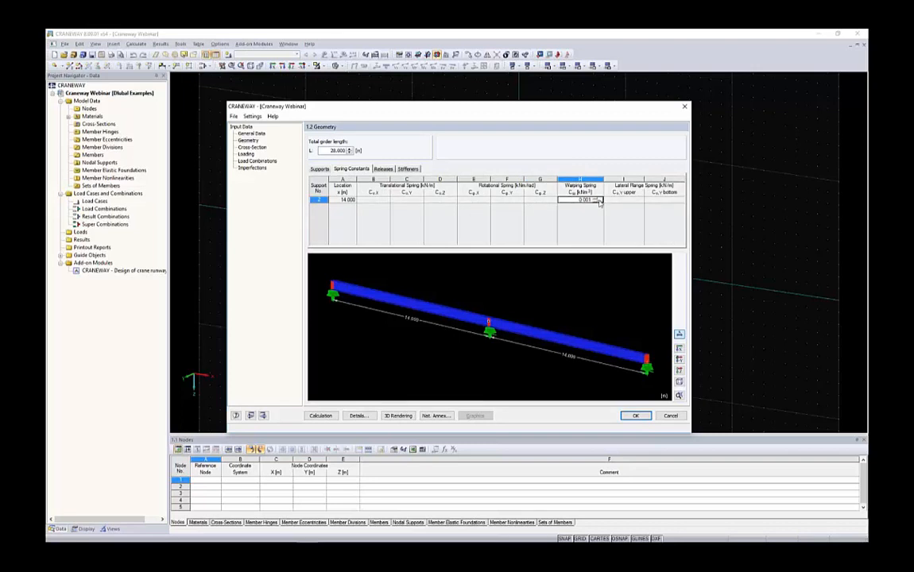
{"action": "left_click", "coordinate": [600, 200]}
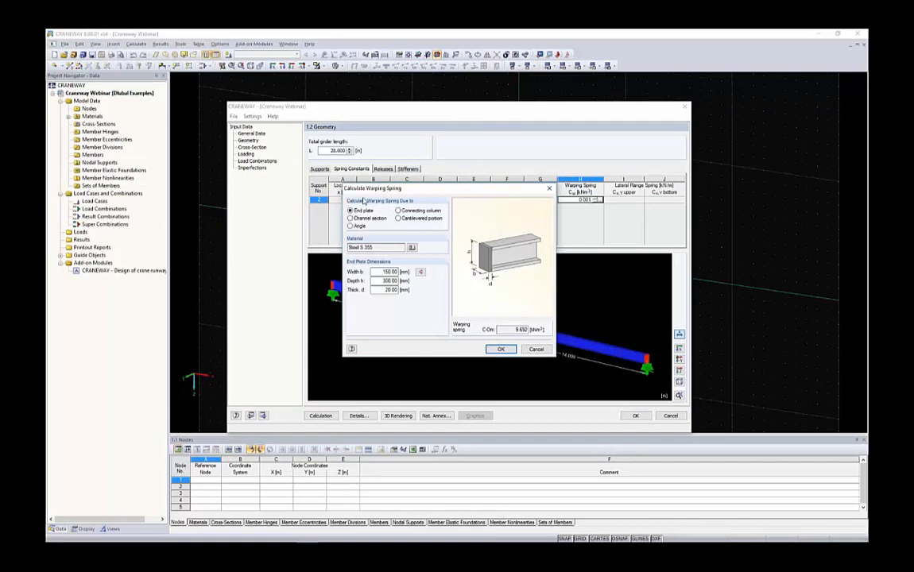
{"action": "left_click", "coordinate": [536, 349]}
Set the warping restraint of the middle support to No.
{"action": "left_click", "coordinate": [318, 169]}
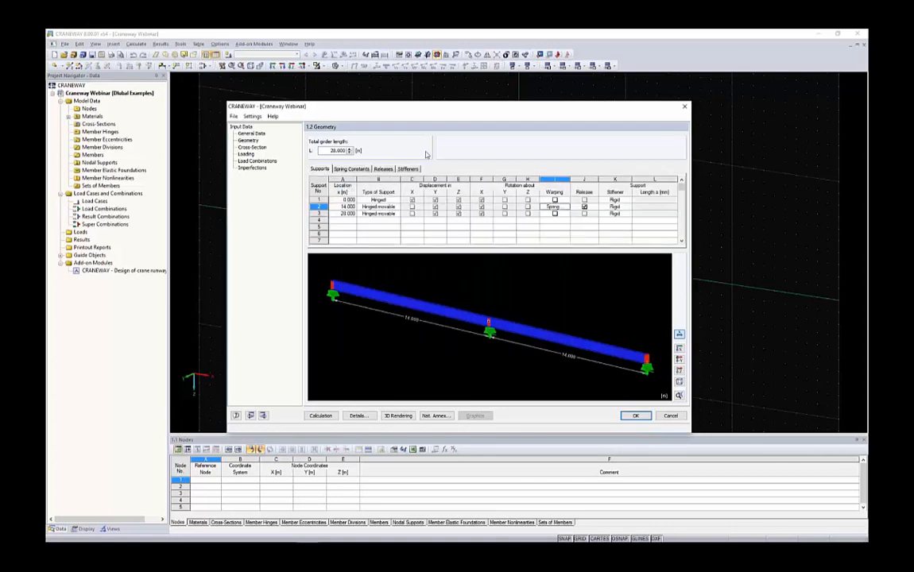
{"action": "left_click", "coordinate": [566, 207]}
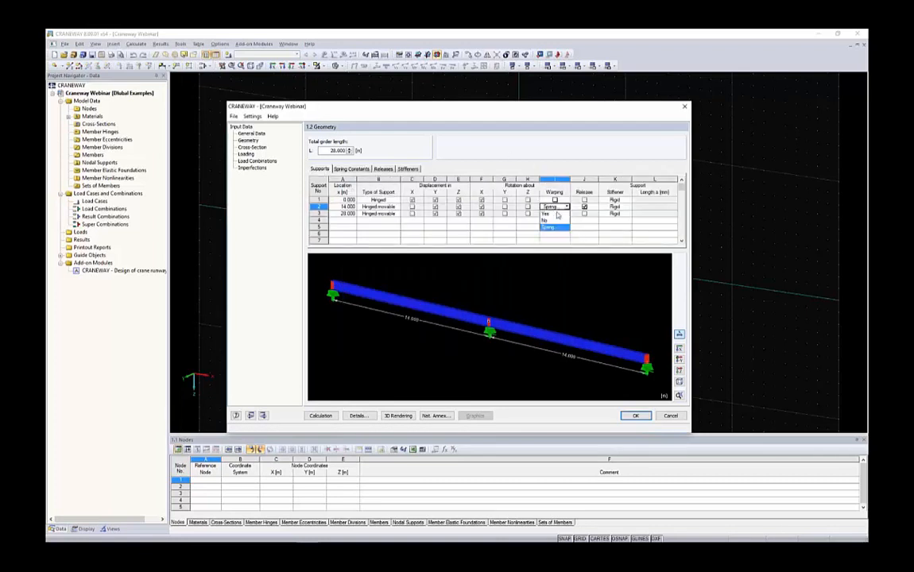
{"action": "left_click", "coordinate": [553, 213]}
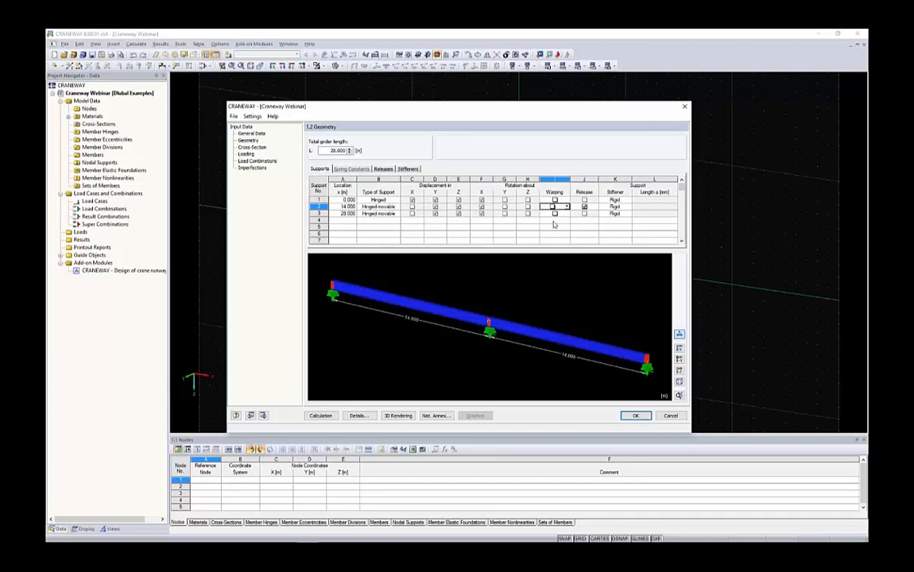
Divide spans 1 and 2 with internal stiffeners by setting the number of internal panels to 6 in each.
{"action": "left_click", "coordinate": [408, 170]}
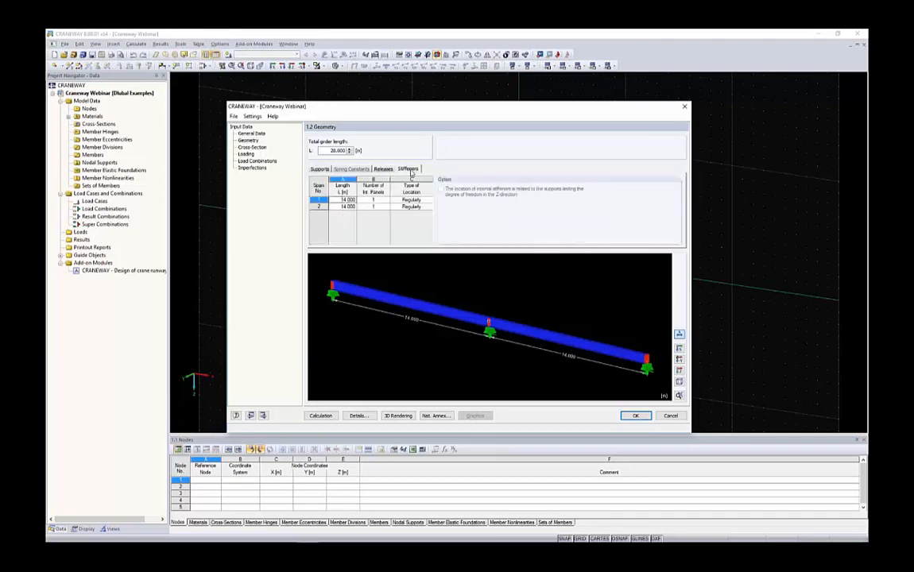
{"action": "scroll", "coordinate": [340, 299], "scroll_direction": "up", "scroll_amount": 5}
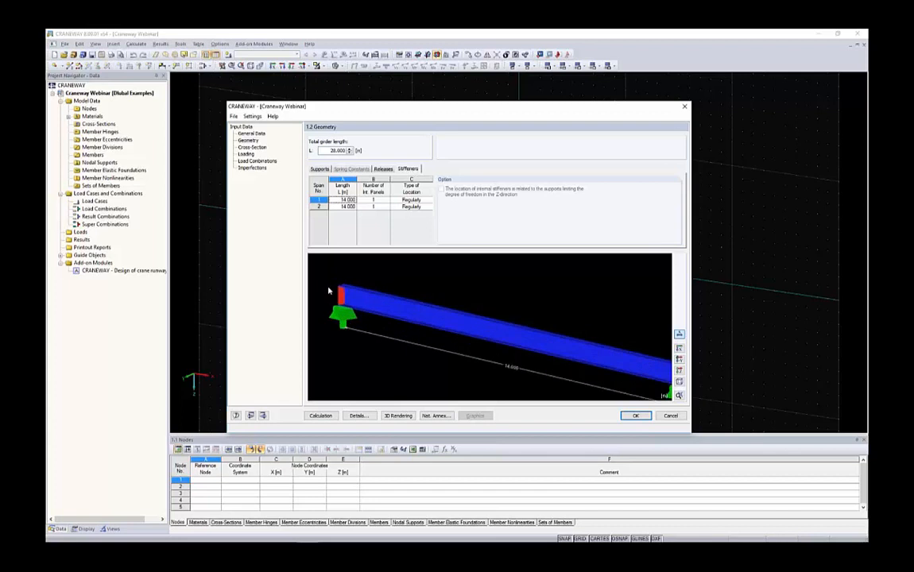
{"action": "scroll", "coordinate": [380, 311], "scroll_direction": "down", "scroll_amount": 5}
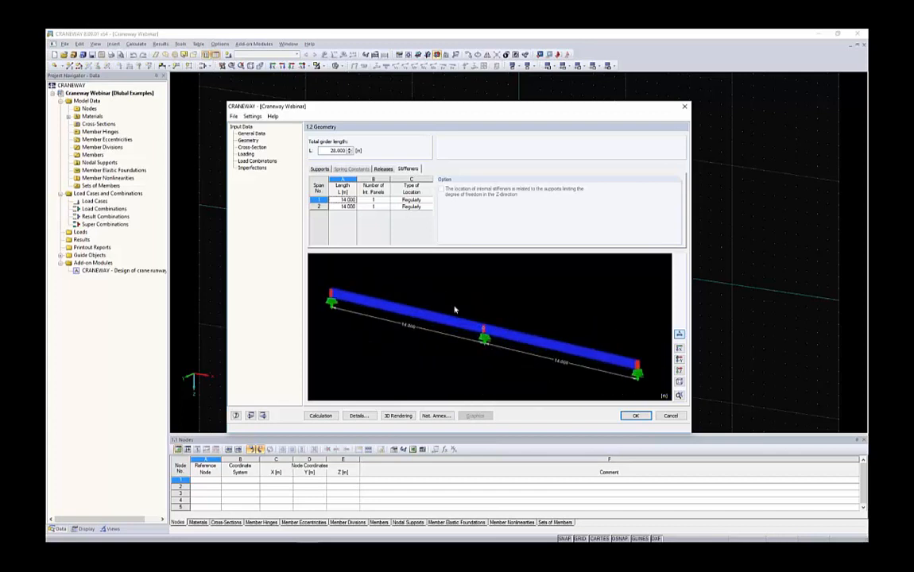
{"action": "left_click", "coordinate": [374, 200]}
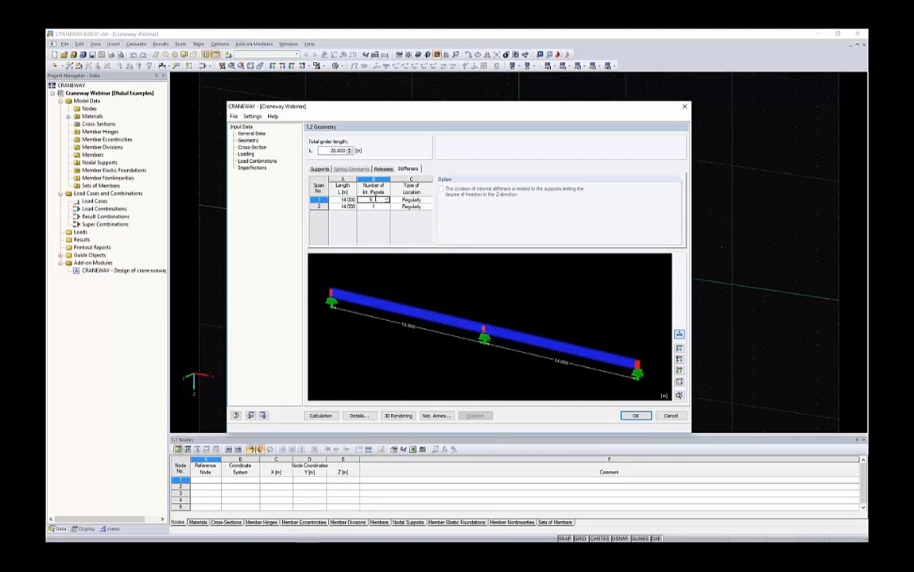
{"action": "key", "text": "Tab"}
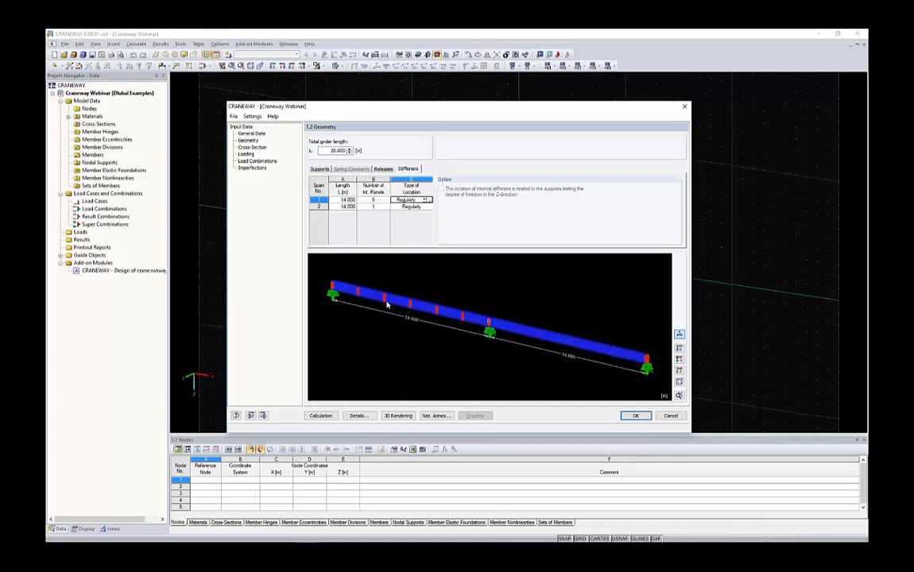
{"action": "left_click", "coordinate": [383, 206]}
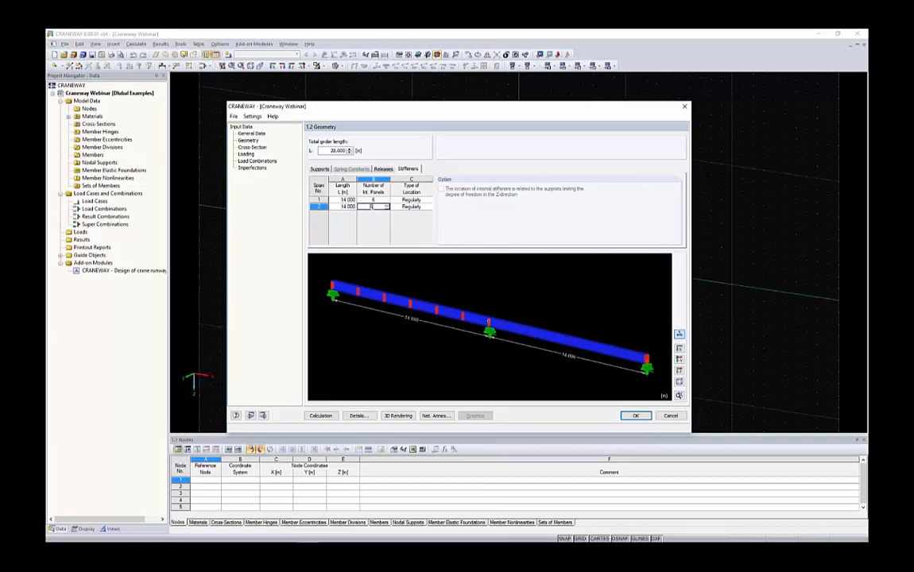
{"action": "left_click", "coordinate": [404, 200]}
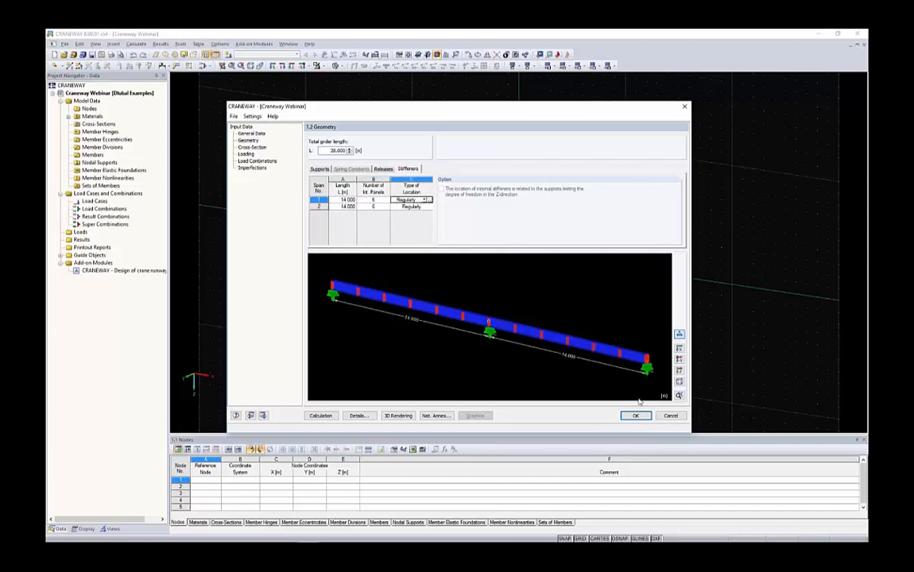
Change span 1's stiffener location type to User-defined, review the stiffener locations and accept them.
{"action": "left_click", "coordinate": [425, 201]}
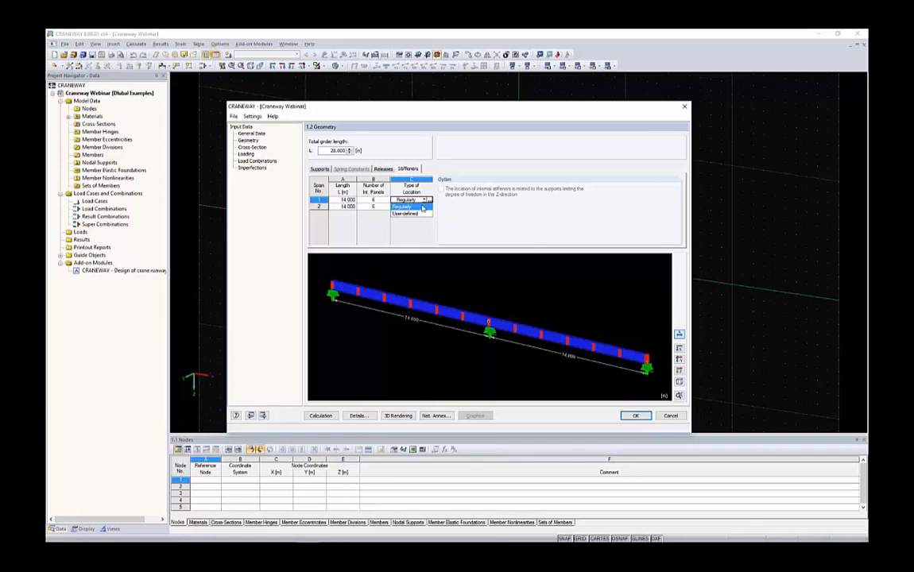
{"action": "left_click", "coordinate": [410, 213]}
{"action": "scroll", "coordinate": [443, 279], "scroll_direction": "down", "scroll_amount": 1}
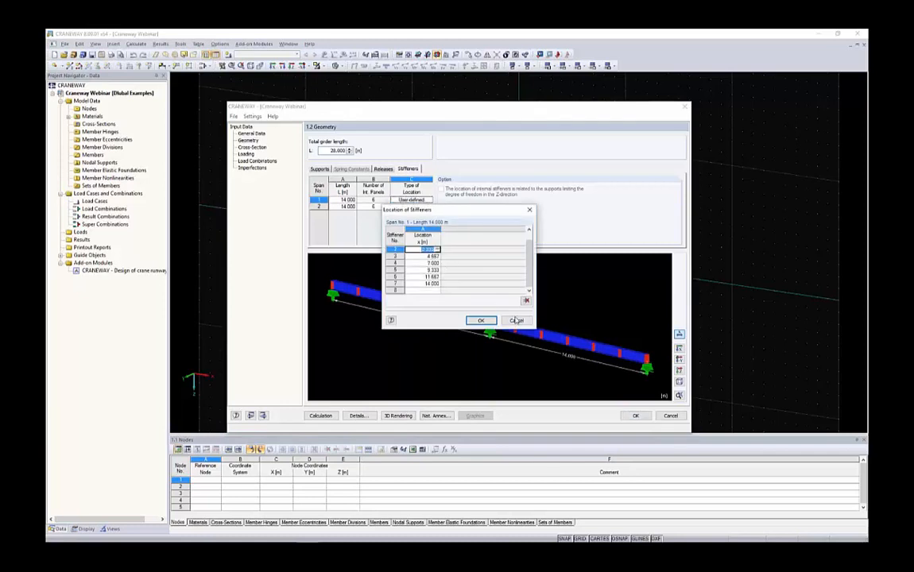
{"action": "left_click", "coordinate": [480, 320]}
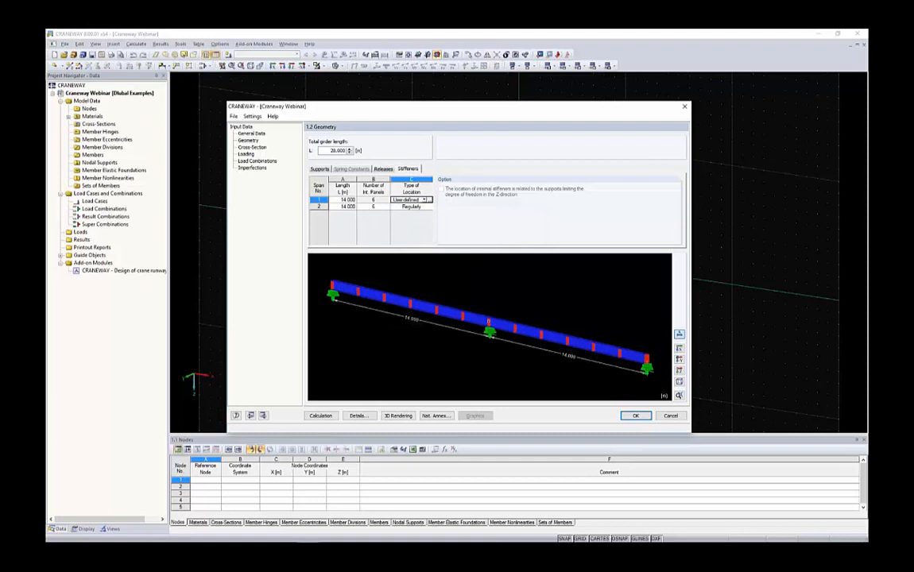
Set span 1's stiffener location type back to Regularly and return to the support definitions.
{"action": "left_click", "coordinate": [424, 199]}
{"action": "left_click", "coordinate": [415, 207]}
{"action": "left_click", "coordinate": [366, 199]}
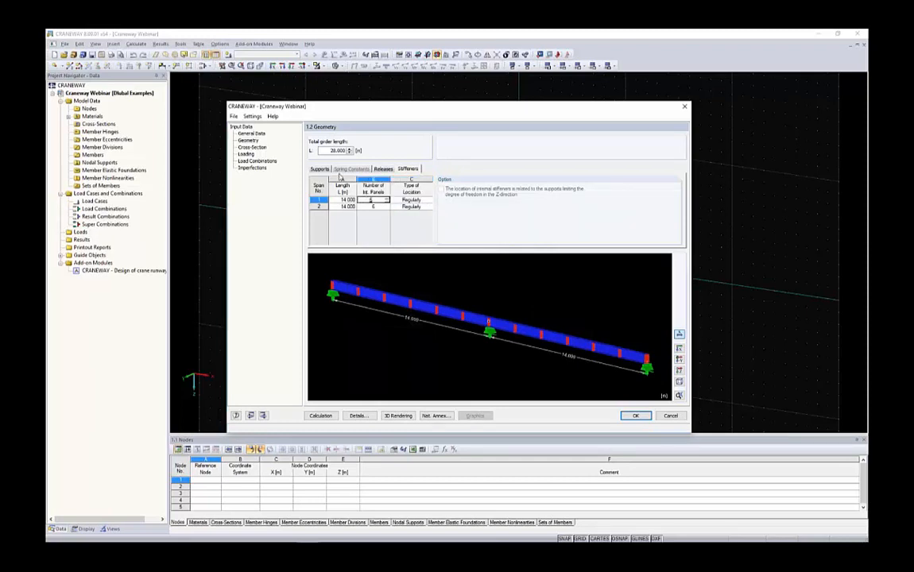
{"action": "left_click", "coordinate": [319, 169]}
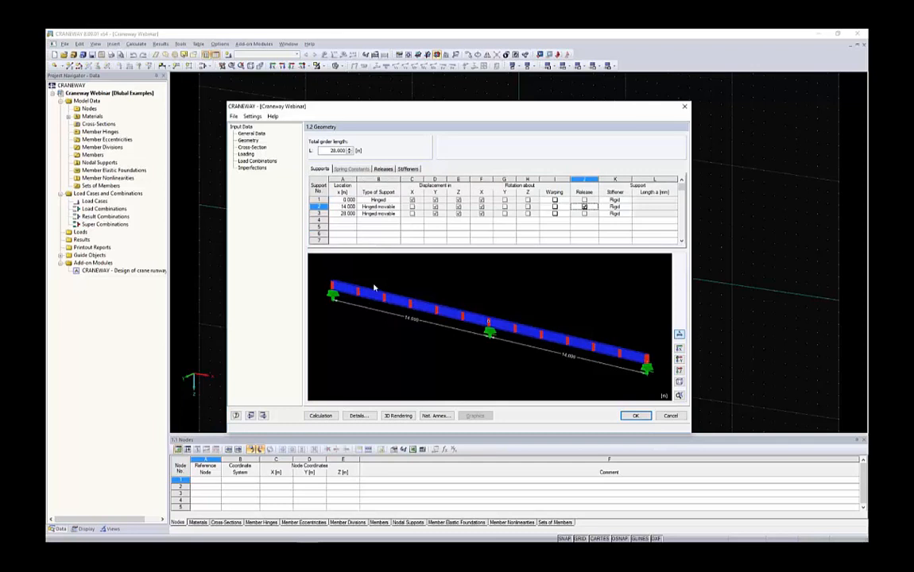
Open the cross-section settings and look through the rolled I-section library's manufacturers and HE A sizes, leaving it without applying a section.
{"action": "left_click", "coordinate": [253, 148]}
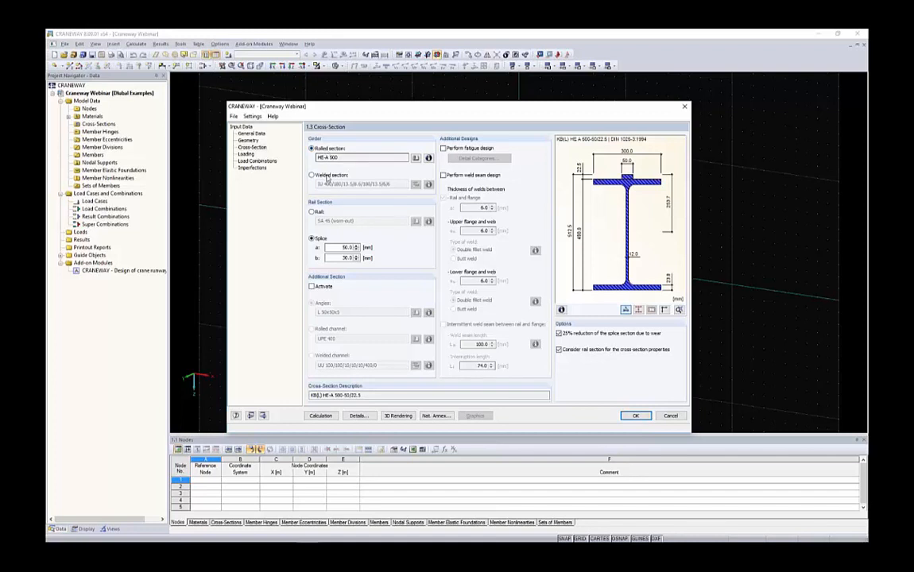
{"action": "left_click", "coordinate": [415, 158]}
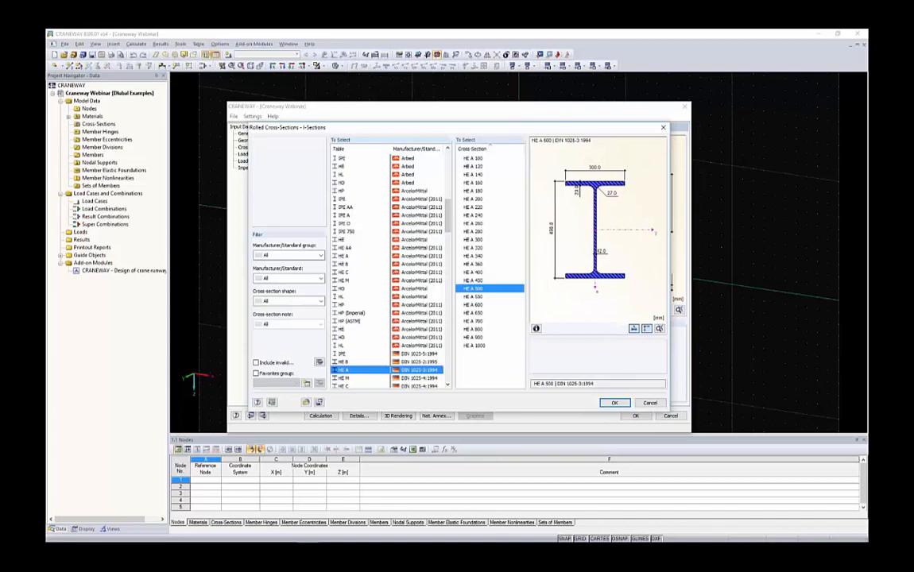
{"action": "left_click", "coordinate": [288, 257]}
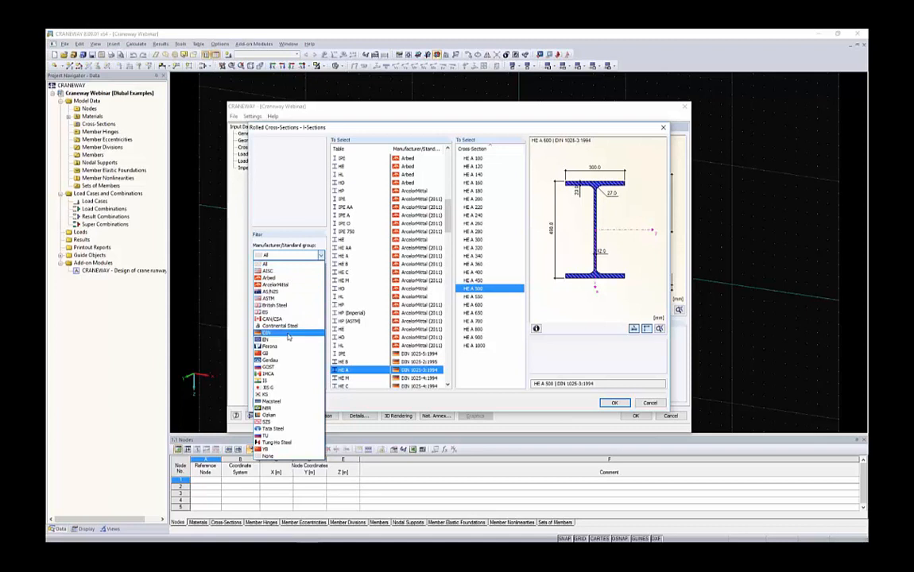
{"action": "left_click", "coordinate": [307, 199]}
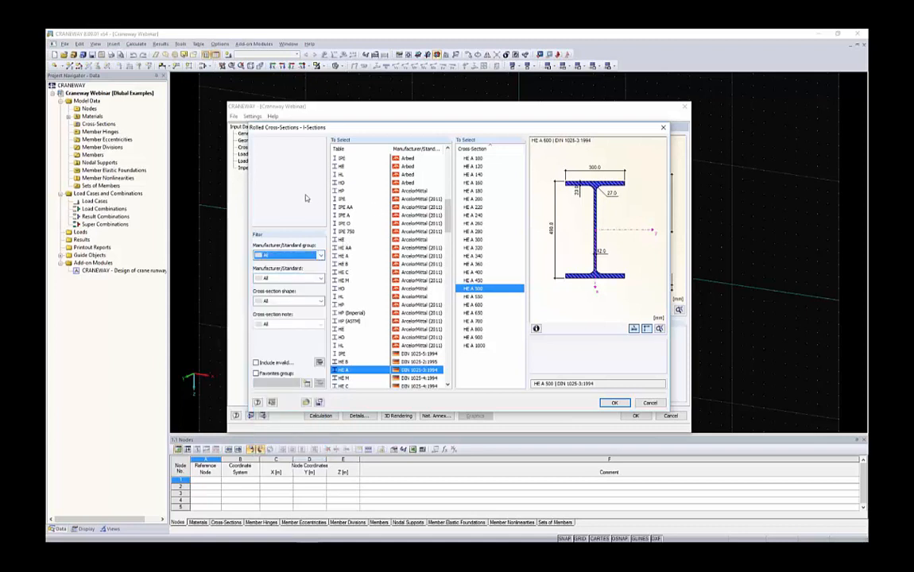
{"action": "left_click_drag", "start_coordinate": [448, 209], "coordinate": [449, 364]}
{"action": "left_click", "coordinate": [474, 329]}
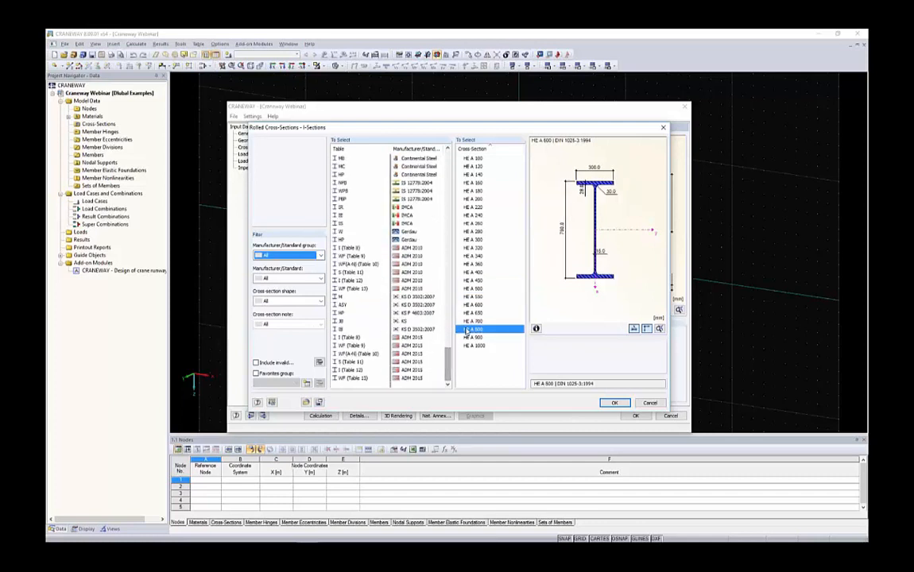
{"action": "scroll", "coordinate": [381, 231], "scroll_direction": "up", "scroll_amount": 10}
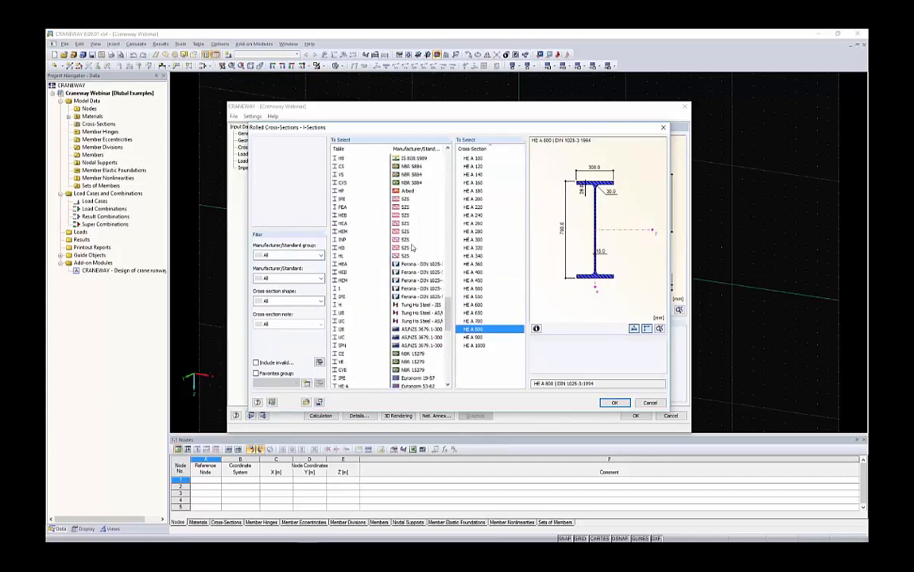
{"action": "scroll", "coordinate": [412, 248], "scroll_direction": "up", "scroll_amount": 8}
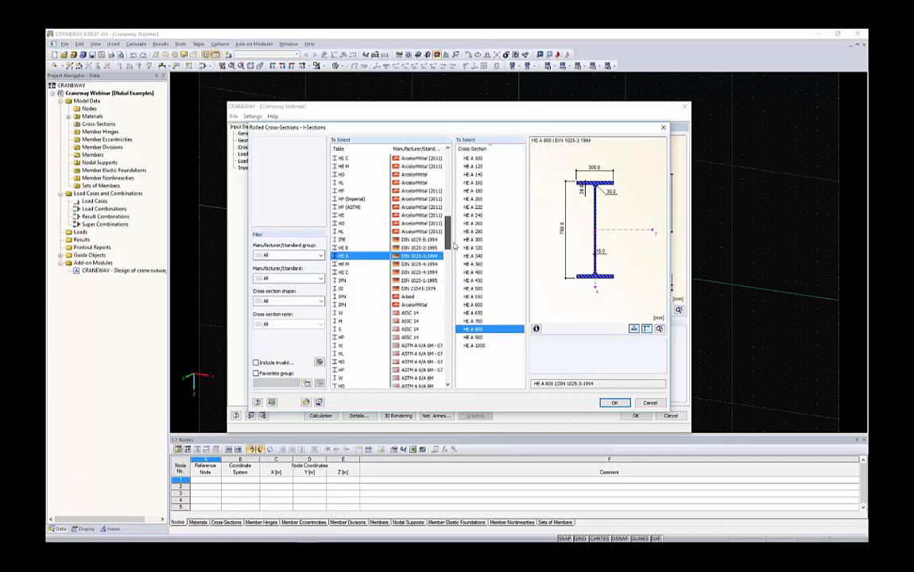
{"action": "scroll", "coordinate": [422, 228], "scroll_direction": "up", "scroll_amount": 3}
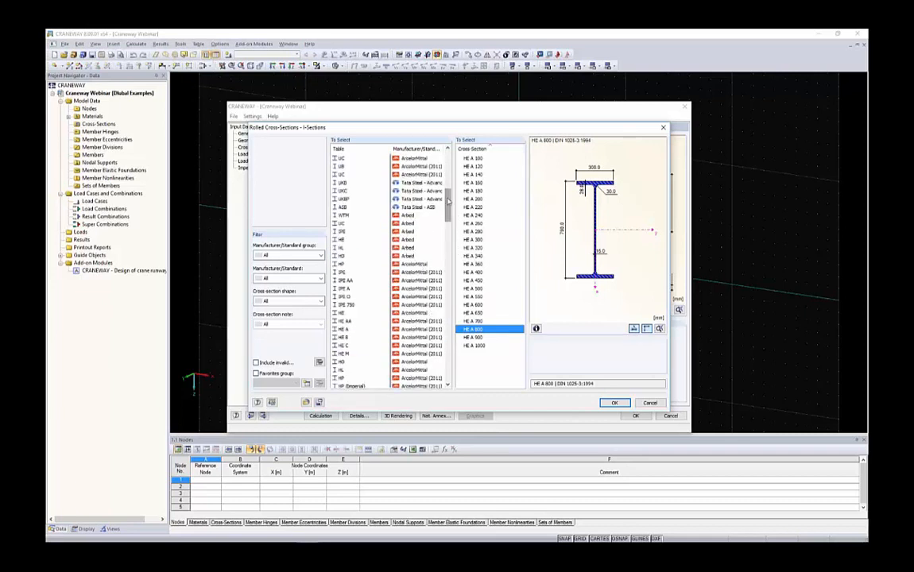
{"action": "left_click_drag", "start_coordinate": [448, 202], "coordinate": [448, 163]}
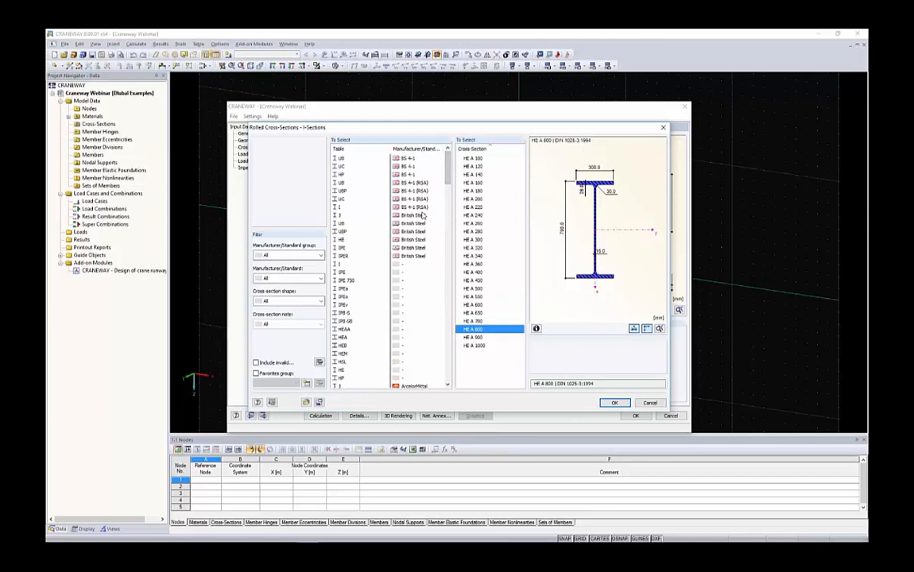
{"action": "left_click", "coordinate": [650, 402]}
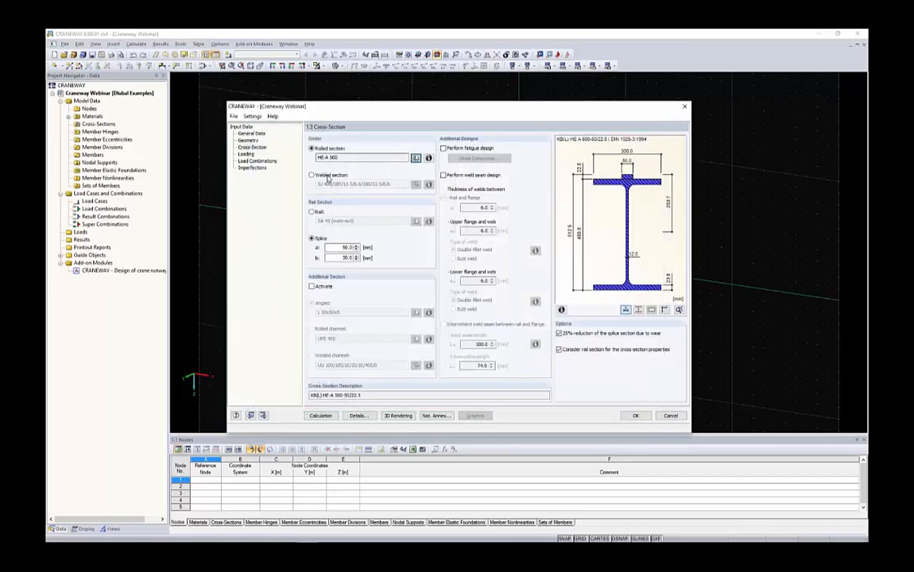
Switch the girder to a welded unsymmetric I-section and set its height to 1200 mm and its upper flange to 600 × 25 mm.
{"action": "left_click", "coordinate": [326, 176]}
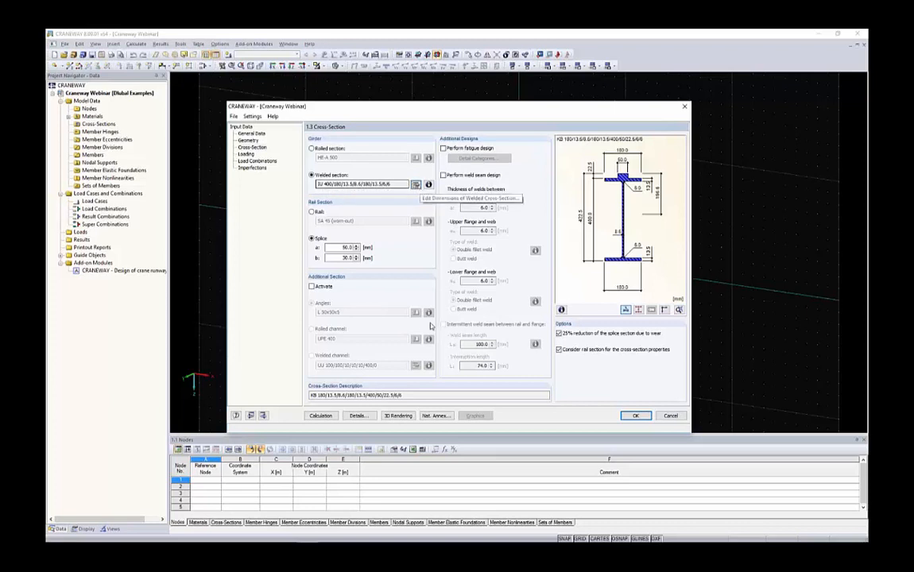
{"action": "left_click", "coordinate": [416, 184]}
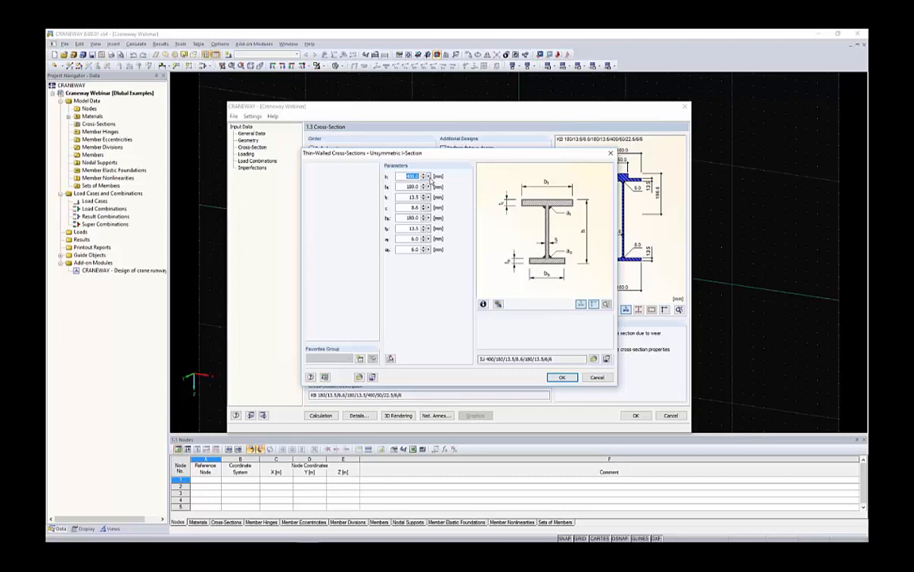
{"action": "type", "text": "1200"}
{"action": "key", "text": "Tab"}
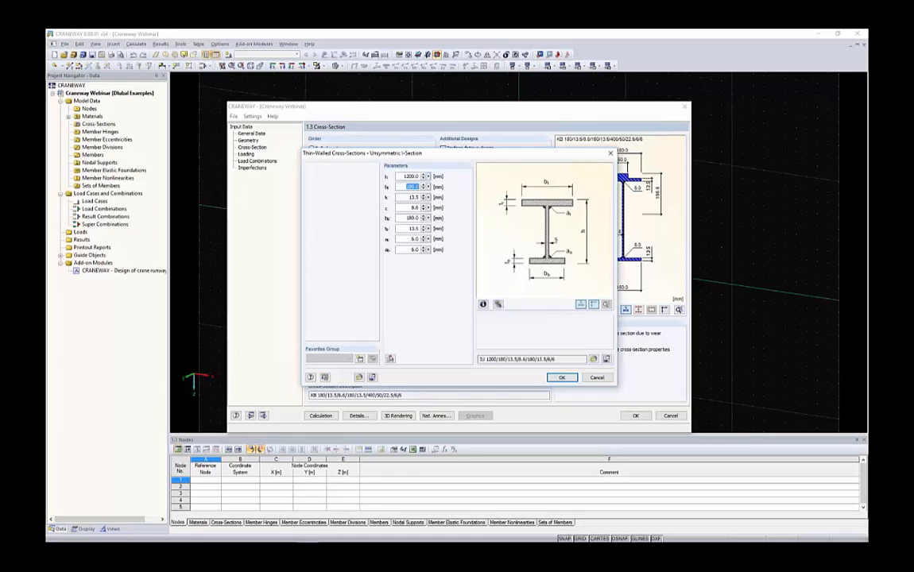
{"action": "type", "text": "600"}
{"action": "key", "text": "Tab"}
{"action": "type", "text": "25"}
{"action": "key", "text": "Tab"}
Set the web thickness to 12 mm and the lower flange to 300 × 20 mm, and accept the welded section.
{"action": "type", "text": "12"}
{"action": "key", "text": "Tab"}
{"action": "type", "text": "300"}
{"action": "key", "text": "Tab"}
{"action": "type", "text": "20"}
{"action": "key", "text": "Tab"}
{"action": "key", "text": "Tab"}
{"action": "left_click", "coordinate": [559, 377]}
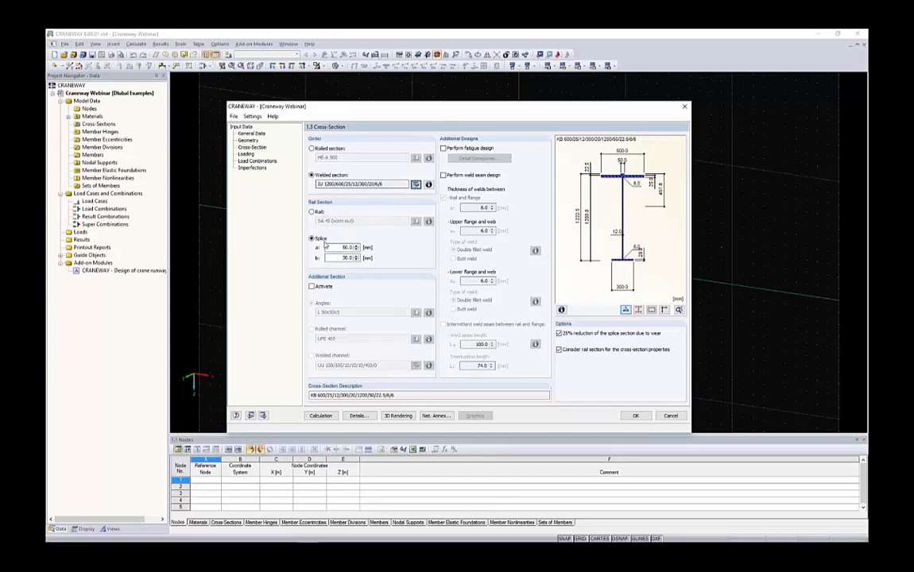
Examine the splice dimensions a and b and the splice on the upper flange in the section preview.
{"action": "mouse_move", "coordinate": [340, 247]}
{"action": "left_mouse_down"}
{"action": "mouse_move", "coordinate": [362, 248]}
{"action": "mouse_move", "coordinate": [356, 258]}
{"action": "left_mouse_up"}
{"action": "scroll", "coordinate": [617, 179], "scroll_direction": "up", "scroll_amount": 4}
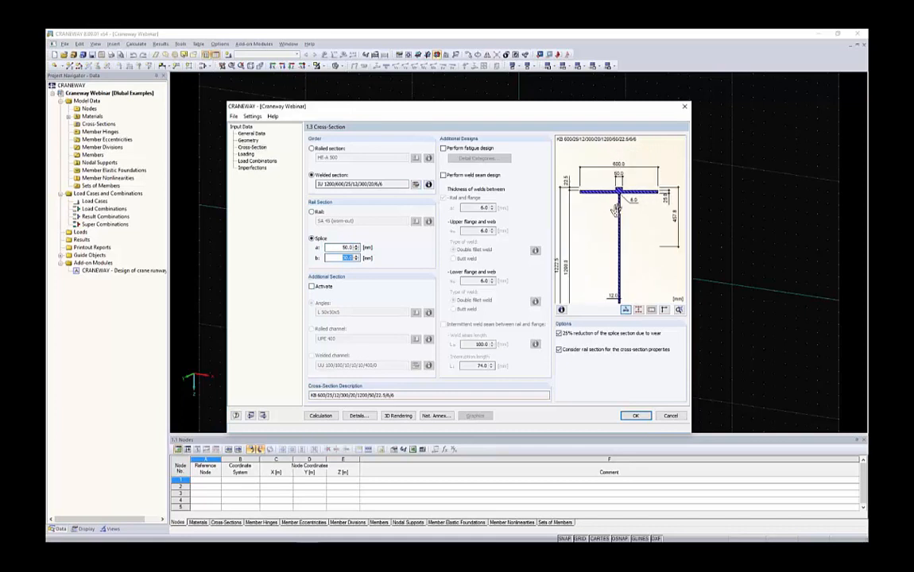
{"action": "scroll", "coordinate": [639, 170], "scroll_direction": "up", "scroll_amount": 4}
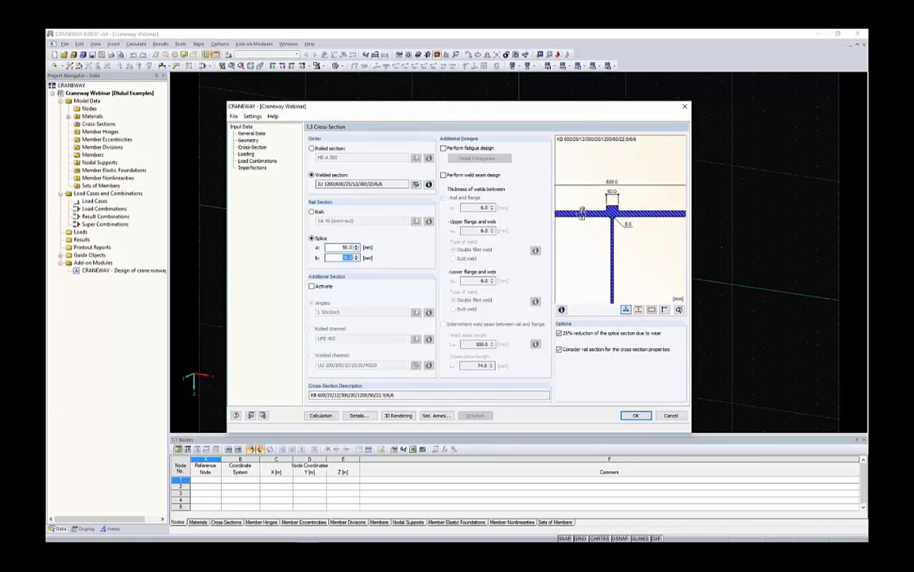
{"action": "scroll", "coordinate": [582, 213], "scroll_direction": "up", "scroll_amount": 1}
{"action": "scroll", "coordinate": [611, 212], "scroll_direction": "down", "scroll_amount": 2}
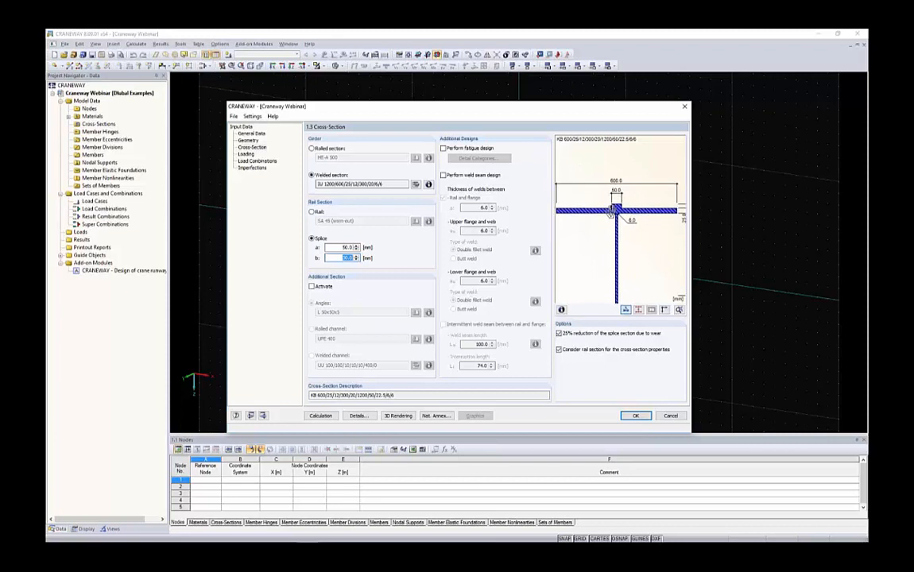
{"action": "scroll", "coordinate": [611, 208], "scroll_direction": "down", "scroll_amount": 2}
{"action": "double_click", "coordinate": [347, 247]}
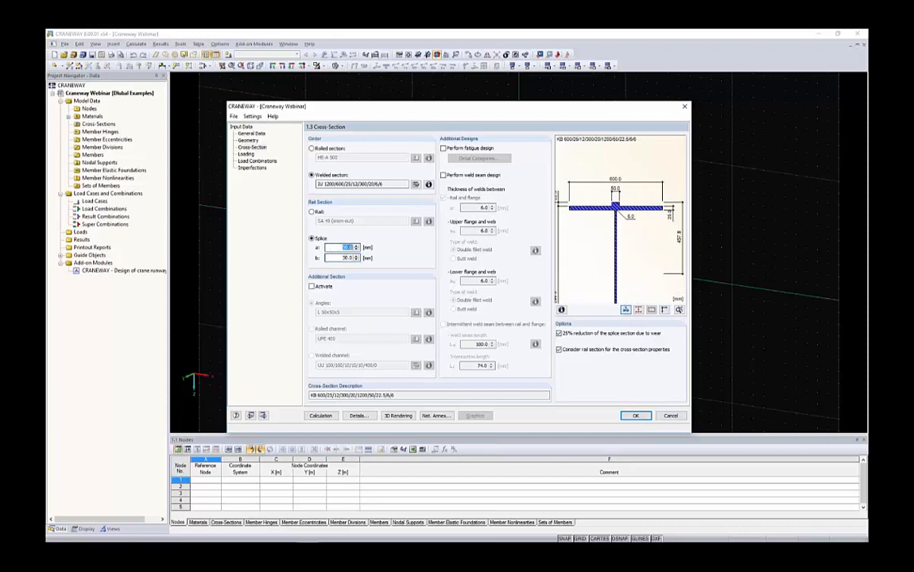
Replace the splice with a rail section, choosing SA 75 to DIN 536-1 from the library.
{"action": "left_click", "coordinate": [311, 211]}
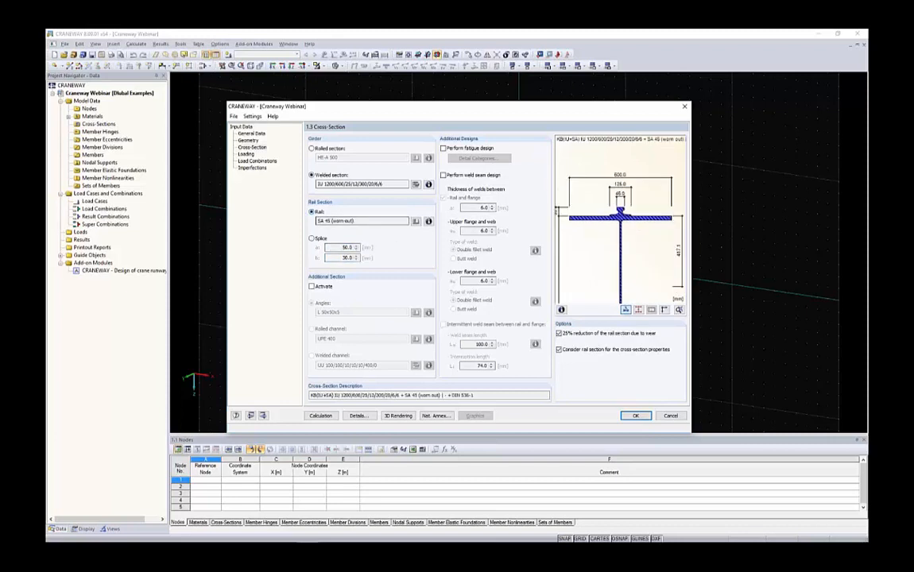
{"action": "left_click", "coordinate": [415, 221]}
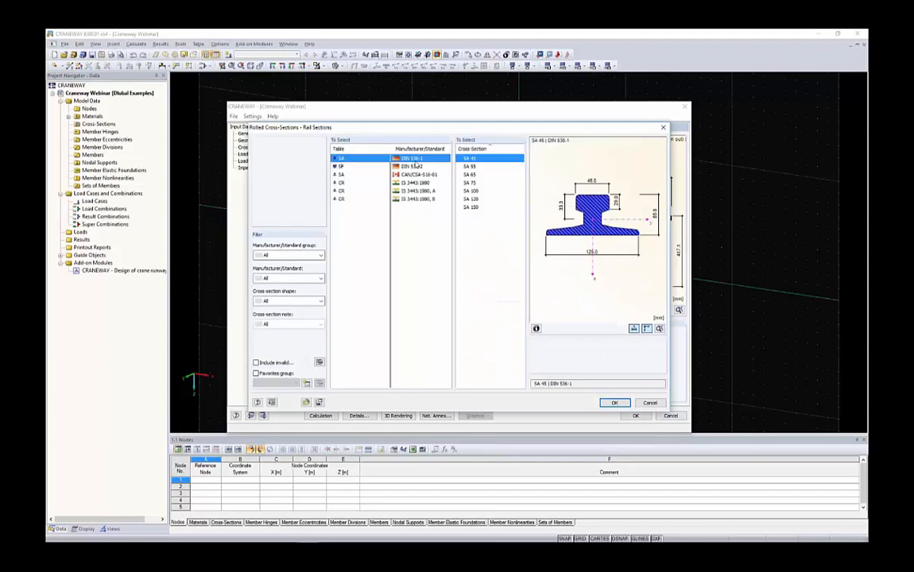
{"action": "left_click", "coordinate": [475, 182]}
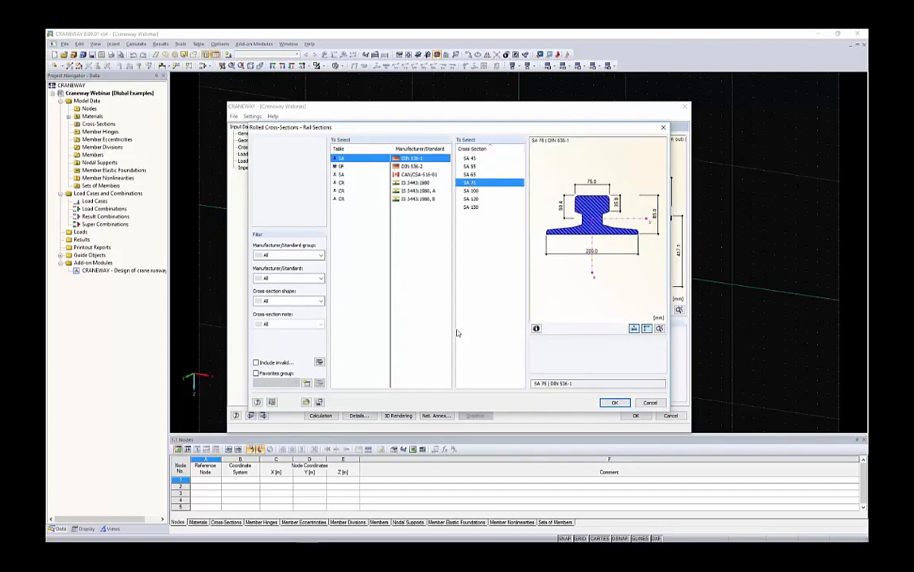
{"action": "left_click", "coordinate": [613, 403]}
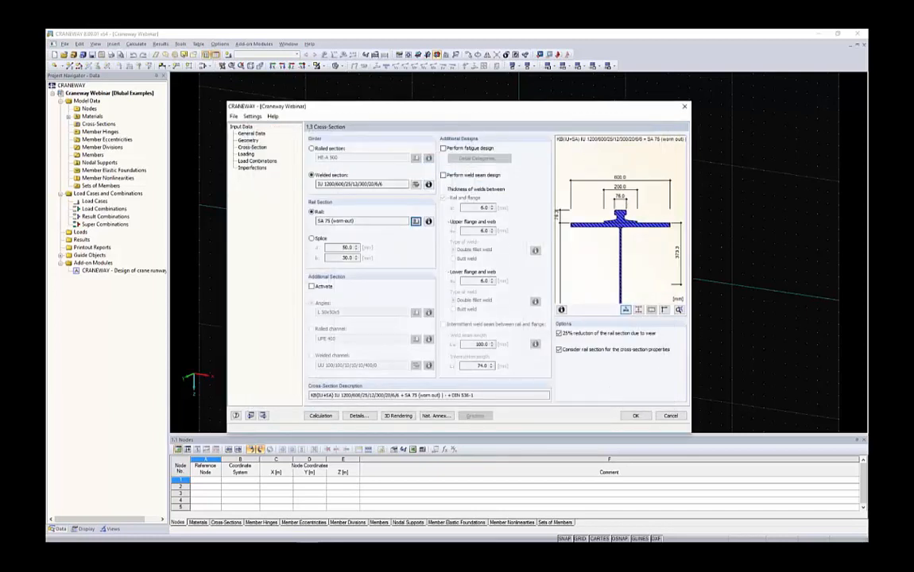
Try adding L 50x50x5 angles and a UPE 400 rolled channel as the girder's additional section, and deactivate the additional section.
{"action": "left_click", "coordinate": [312, 286]}
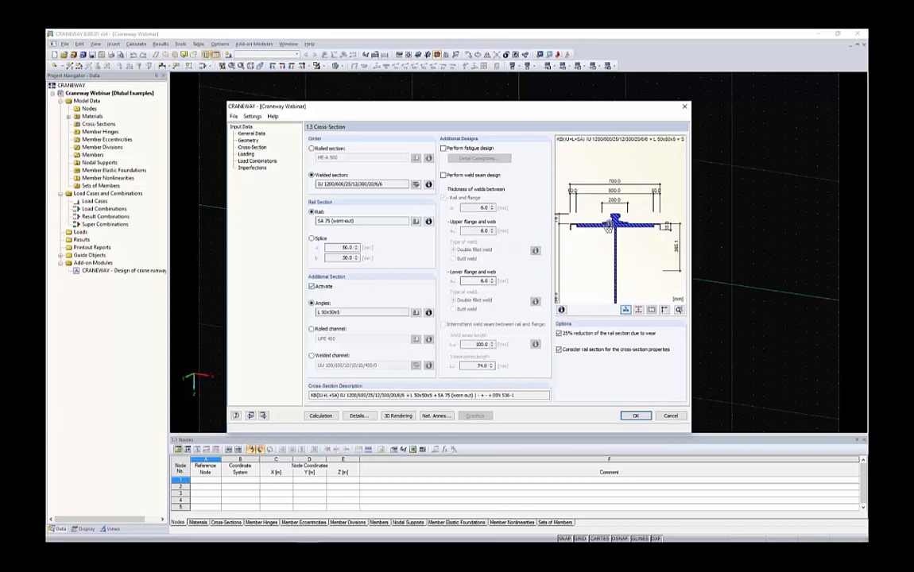
{"action": "scroll", "coordinate": [580, 224], "scroll_direction": "up", "scroll_amount": 5}
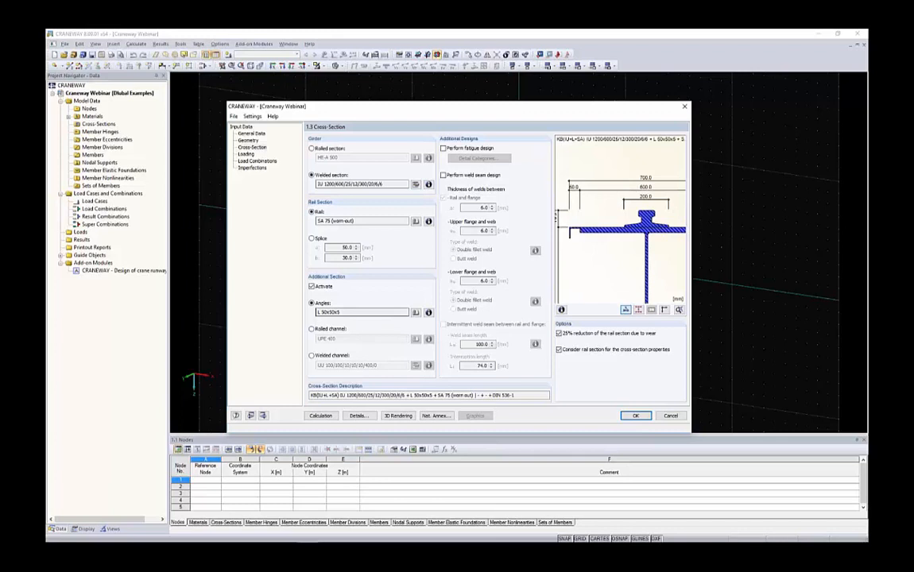
{"action": "left_click", "coordinate": [312, 329]}
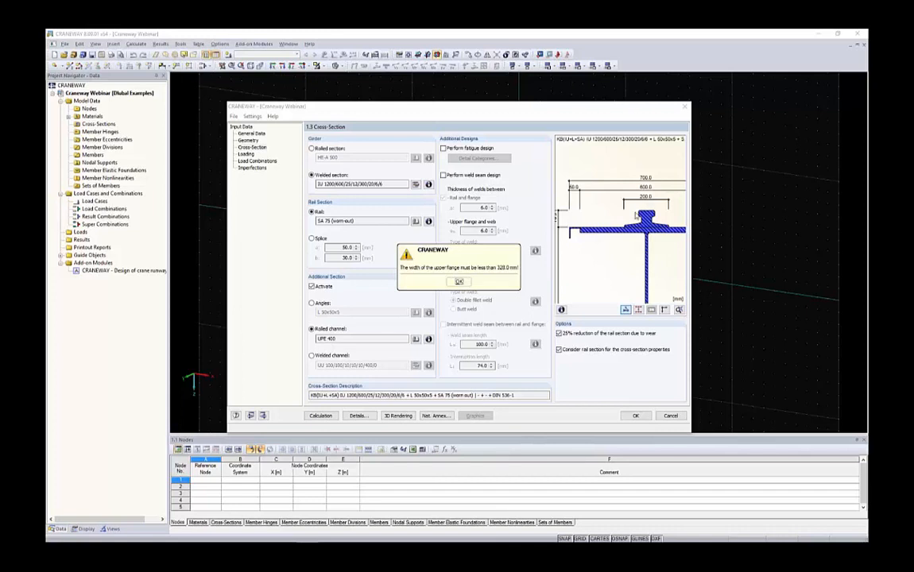
{"action": "left_click", "coordinate": [458, 281]}
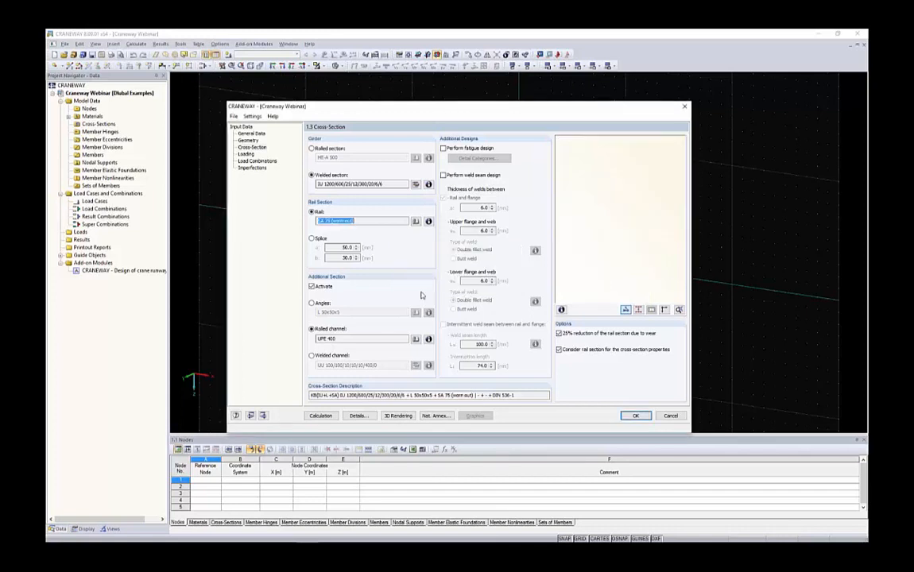
{"action": "left_click", "coordinate": [321, 288]}
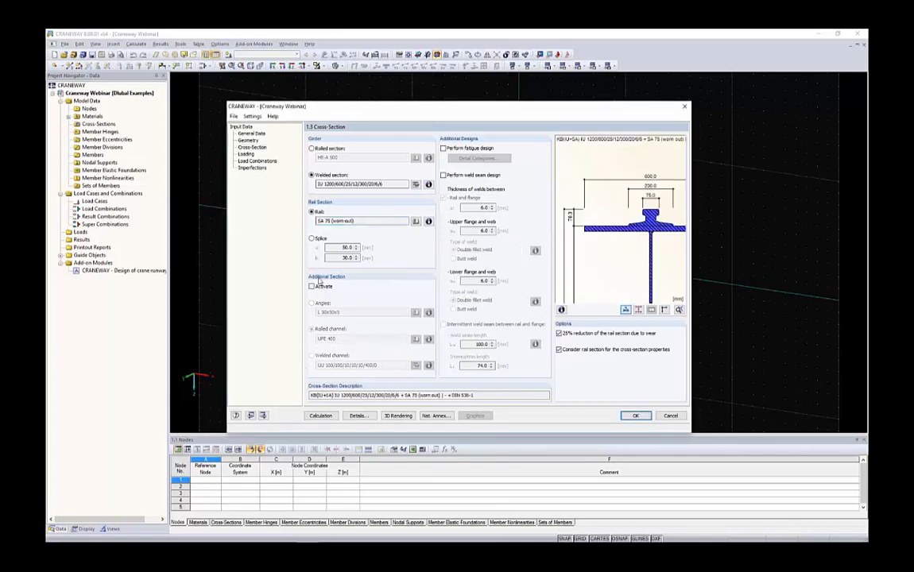
Switch the 25% wear reduction of the rail section off and back on, and compare the rail in the section preview.
{"action": "scroll", "coordinate": [631, 216], "scroll_direction": "down", "scroll_amount": 4}
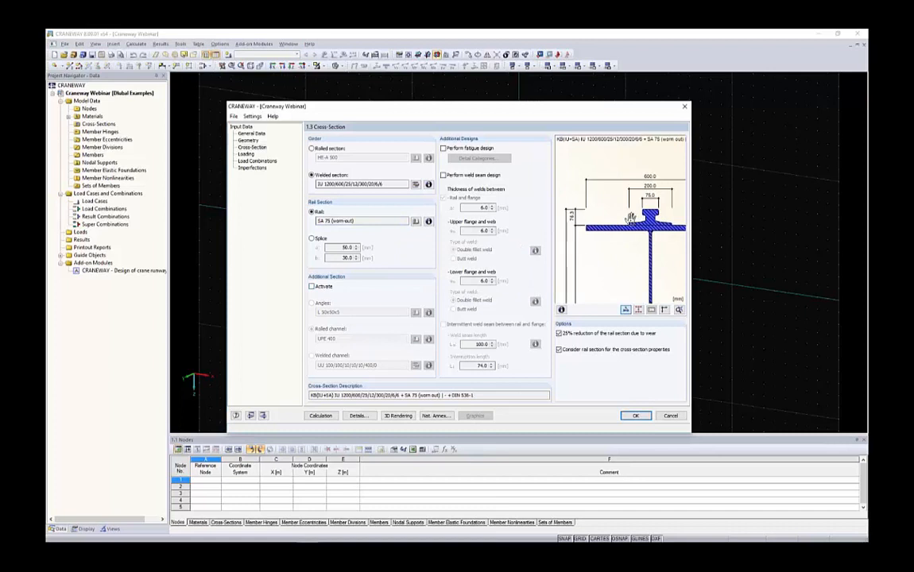
{"action": "left_click_drag", "start_coordinate": [643, 268], "coordinate": [639, 236]}
{"action": "scroll", "coordinate": [636, 231], "scroll_direction": "down", "scroll_amount": 4}
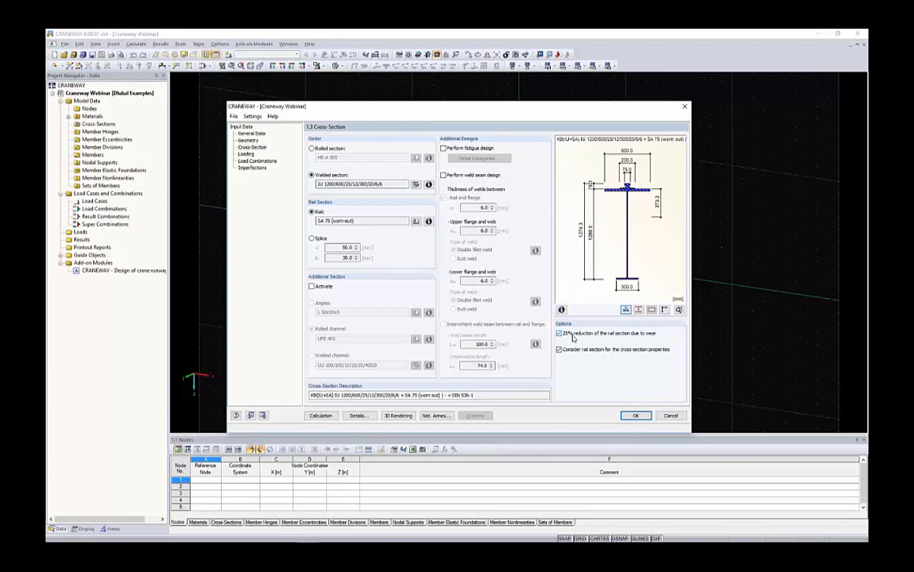
{"action": "left_click", "coordinate": [614, 334]}
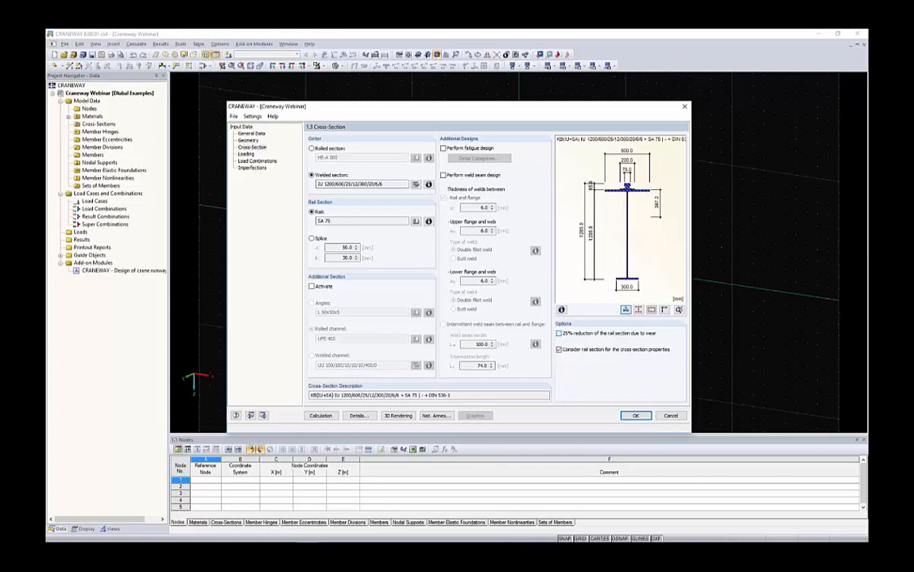
{"action": "left_click", "coordinate": [558, 333]}
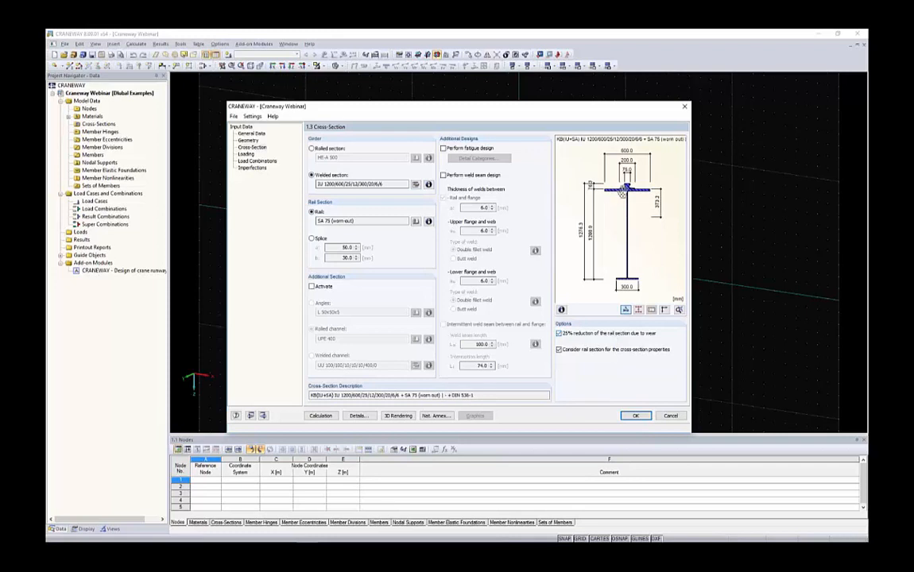
{"action": "scroll", "coordinate": [610, 185], "scroll_direction": "up", "scroll_amount": 4}
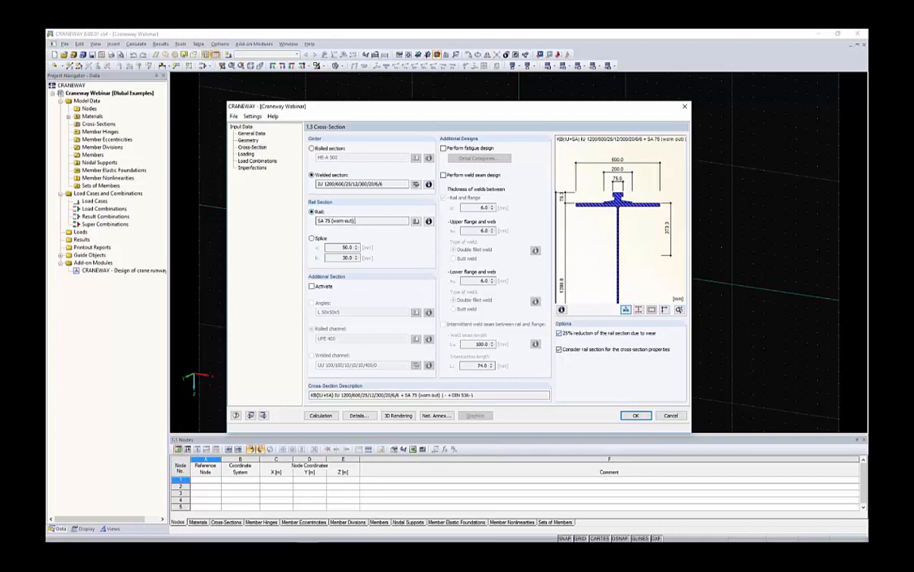
{"action": "left_click", "coordinate": [321, 221]}
{"action": "scroll", "coordinate": [613, 213], "scroll_direction": "down", "scroll_amount": 2}
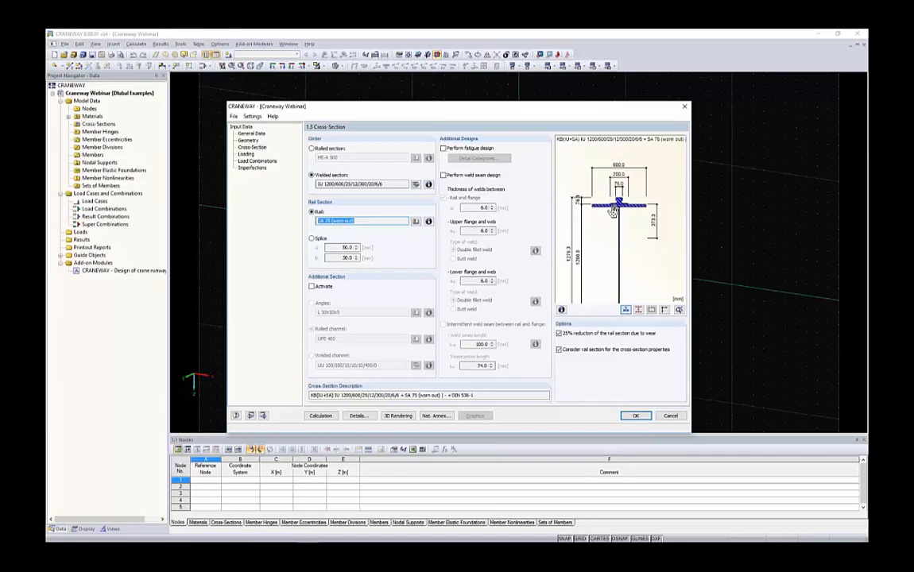
{"action": "scroll", "coordinate": [613, 213], "scroll_direction": "up", "scroll_amount": 2}
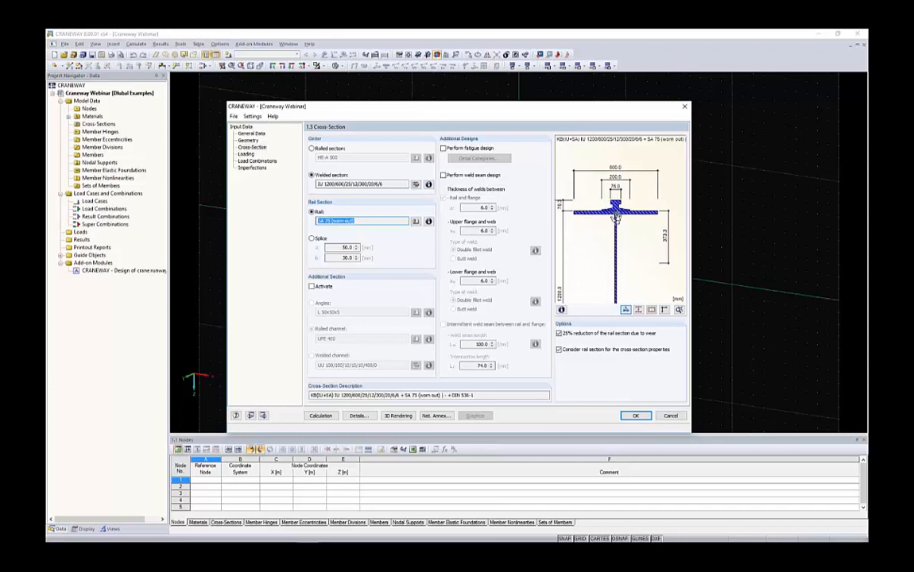
{"action": "scroll", "coordinate": [613, 211], "scroll_direction": "down", "scroll_amount": 3}
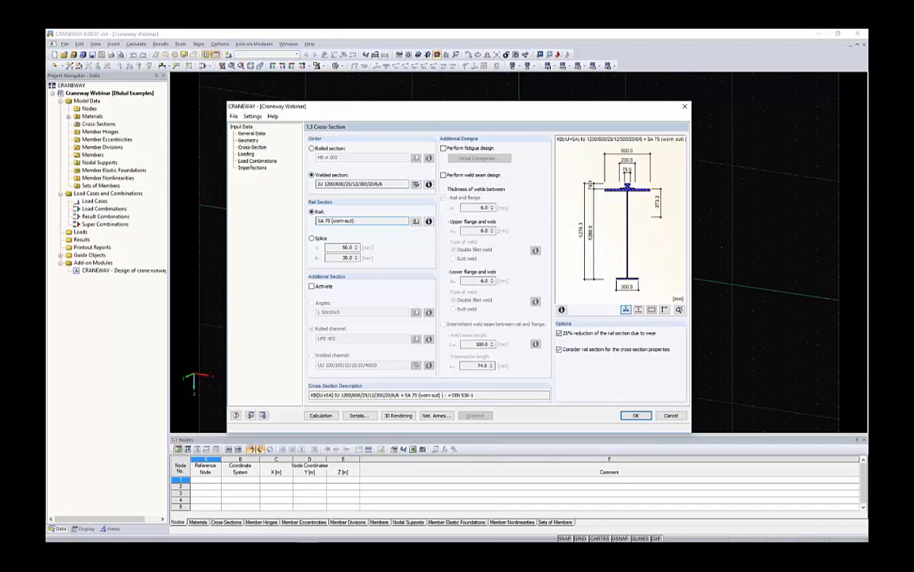
Exclude the rail section from the cross-section properties and set the rail-flange connection to a crane rail mounted on an elastomeric bearing pad.
{"action": "left_click", "coordinate": [558, 349]}
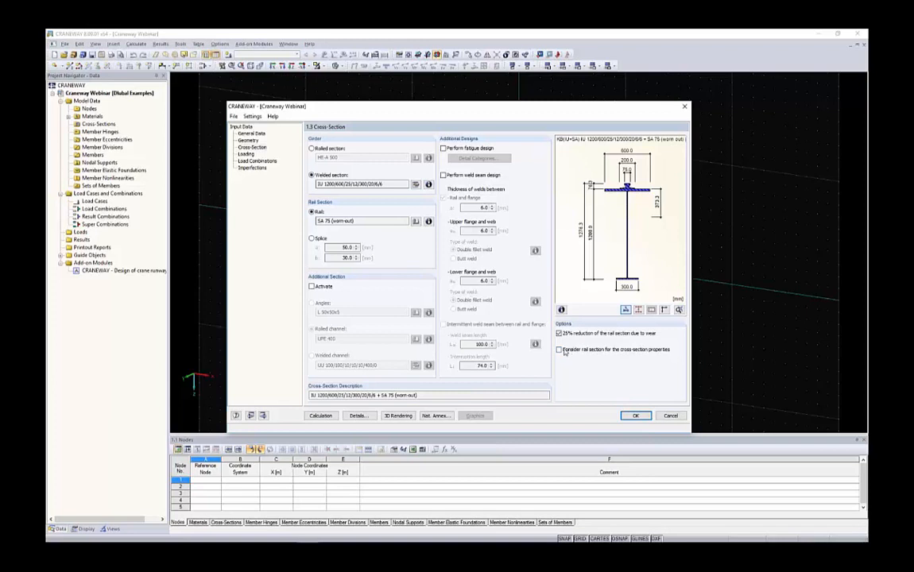
{"action": "left_click", "coordinate": [358, 416]}
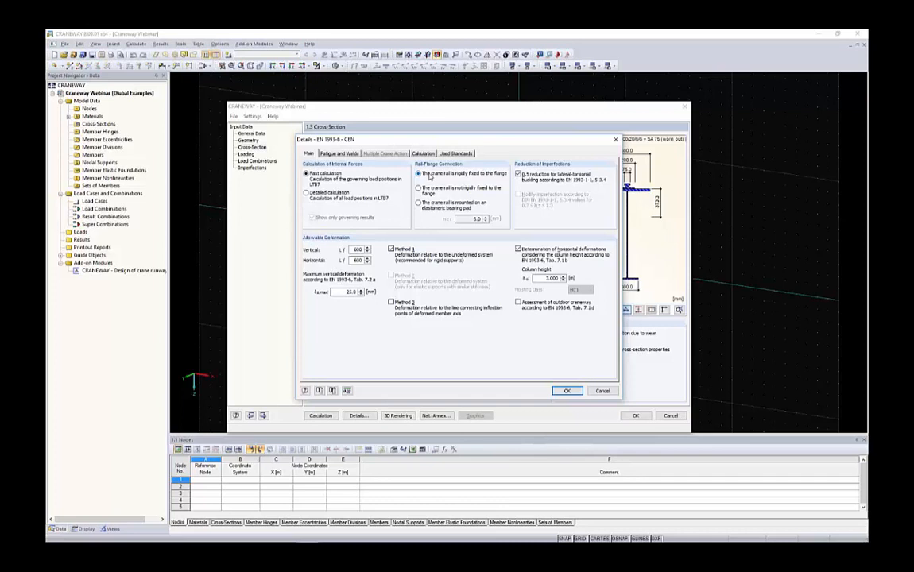
{"action": "left_click_drag", "start_coordinate": [447, 143], "coordinate": [387, 126]}
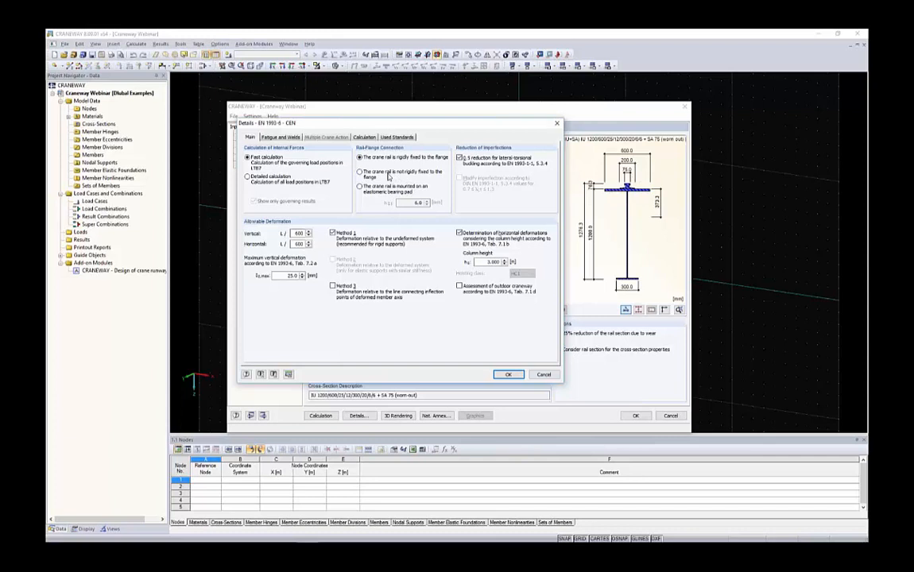
{"action": "left_click", "coordinate": [366, 189]}
{"action": "double_click", "coordinate": [415, 203]}
{"action": "left_click", "coordinate": [509, 375]}
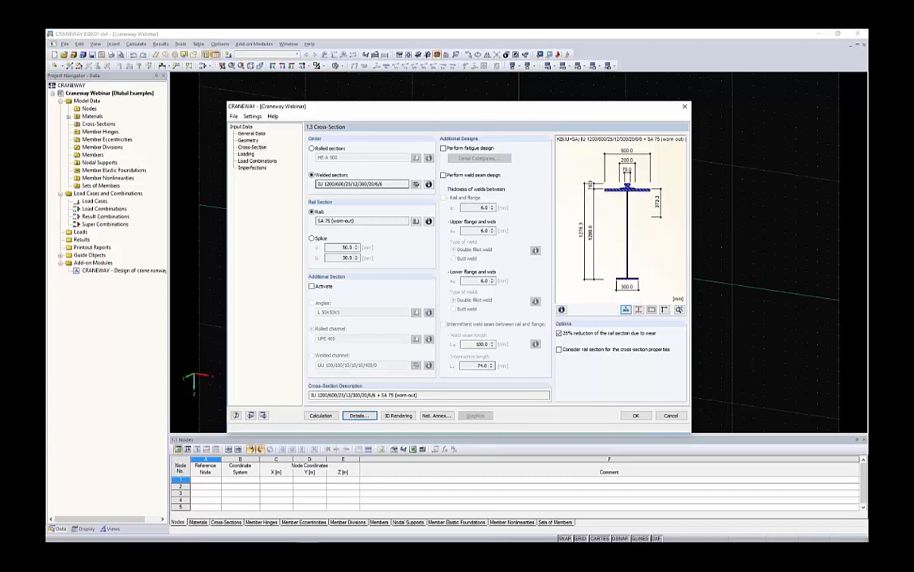
Set the loading to one crane with left and right girder buffers and loads at both girders (W-max and W-min).
{"action": "left_click", "coordinate": [245, 154]}
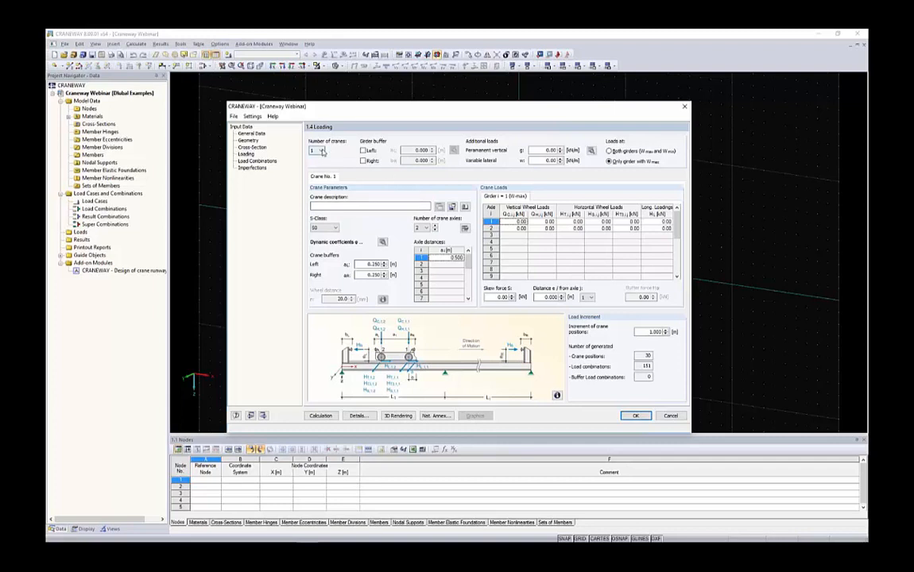
{"action": "left_click", "coordinate": [317, 150]}
{"action": "left_click", "coordinate": [316, 155]}
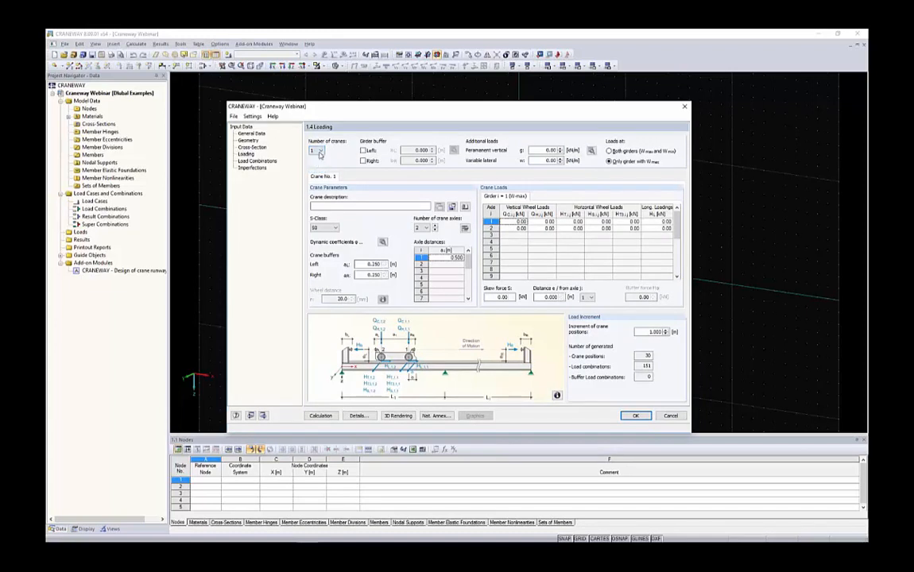
{"action": "left_click", "coordinate": [363, 150]}
{"action": "left_click", "coordinate": [363, 161]}
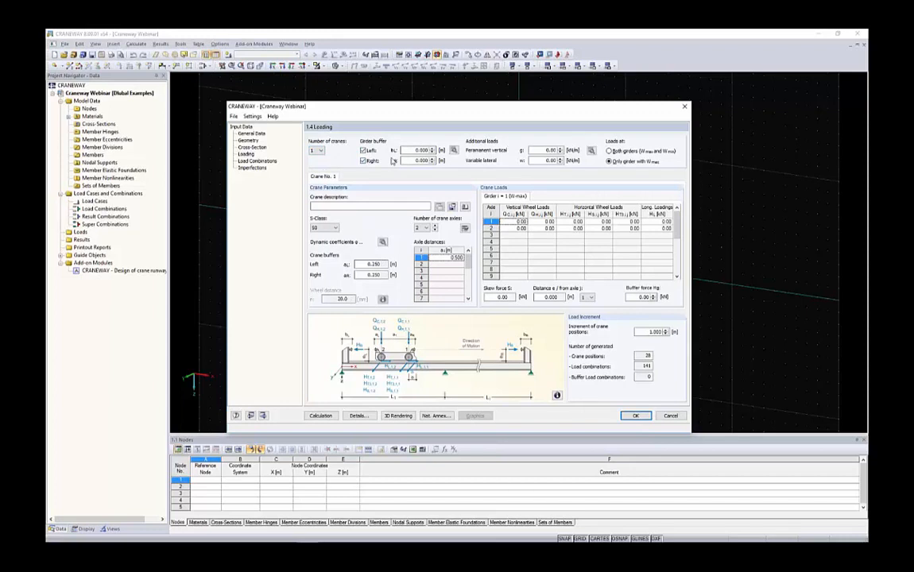
{"action": "left_click", "coordinate": [626, 151]}
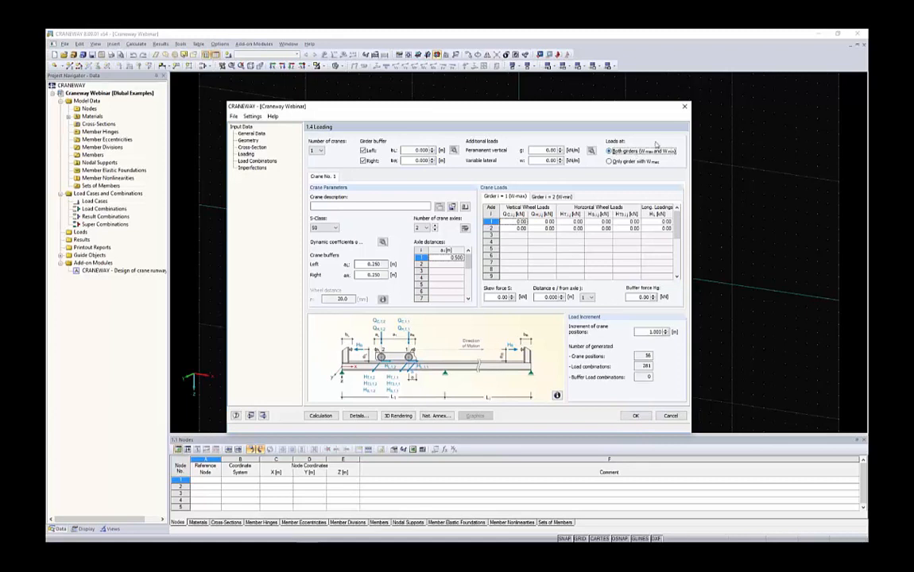
Describe the crane as 17t and assign it S-class S5.
{"action": "left_click", "coordinate": [396, 206]}
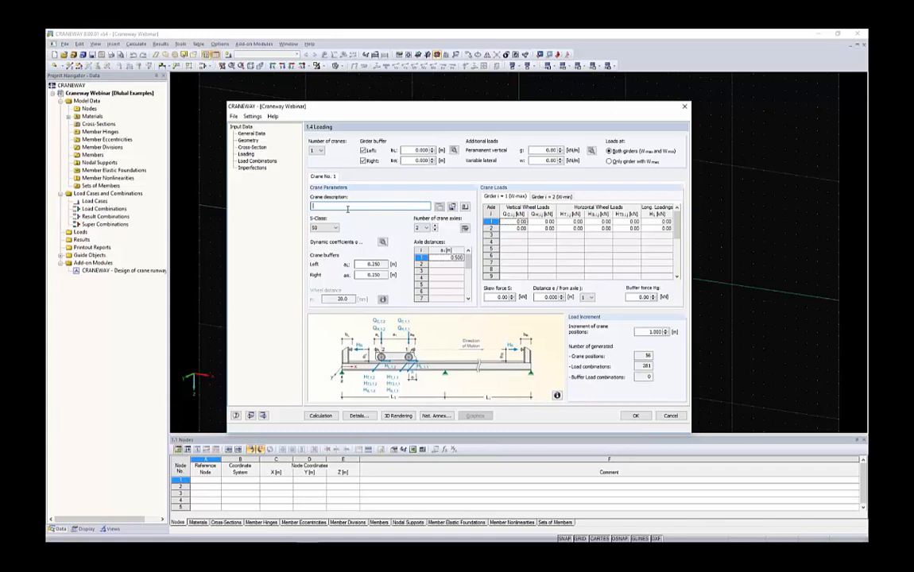
{"action": "type", "text": "17t"}
{"action": "left_click", "coordinate": [324, 228]}
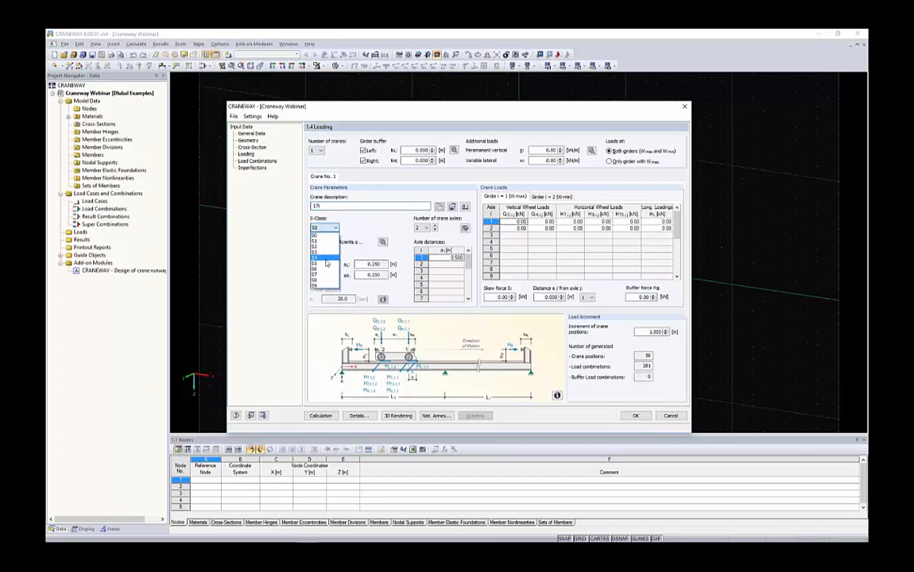
{"action": "left_click", "coordinate": [324, 265]}
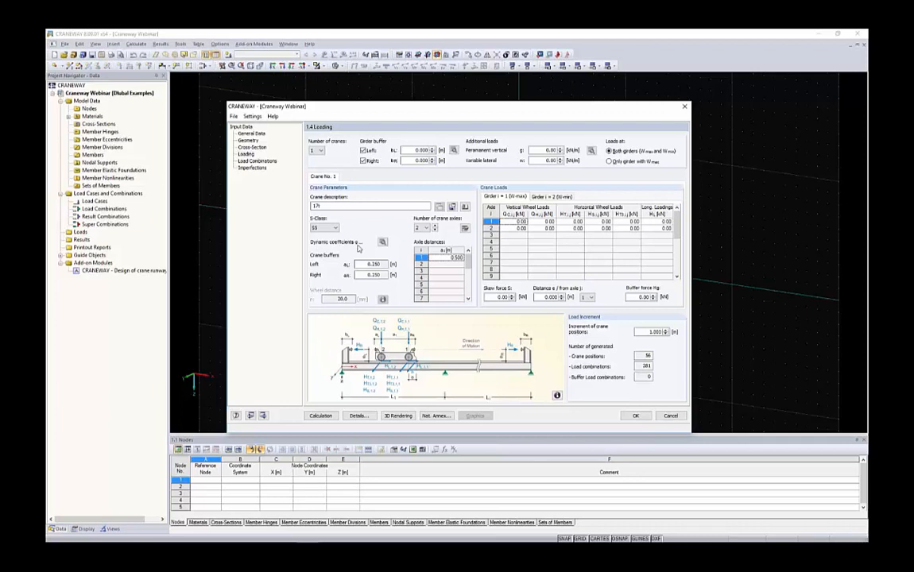
Enter the dynamic coefficients of crane no. 1, with 1.1 for load lifting, and accept them.
{"action": "left_click", "coordinate": [382, 241]}
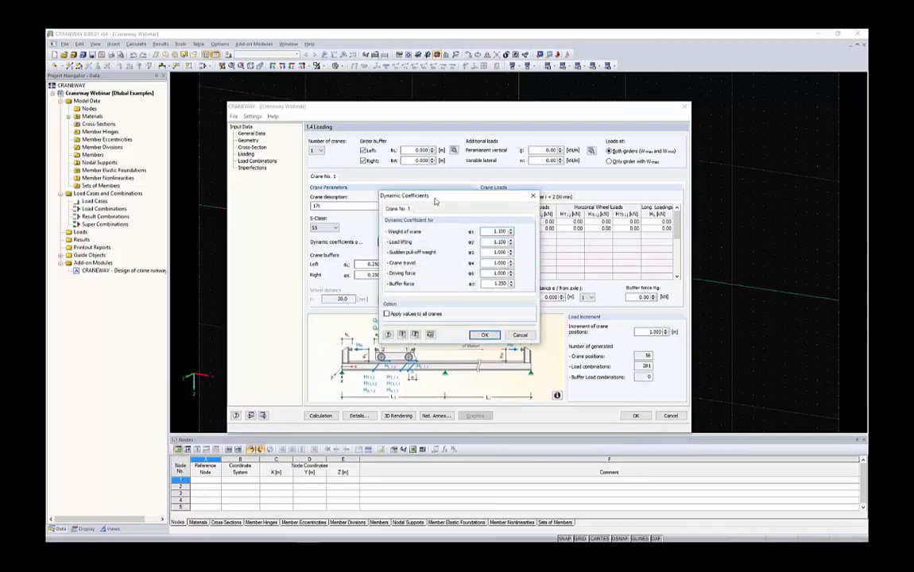
{"action": "left_click_drag", "start_coordinate": [435, 201], "coordinate": [359, 208]}
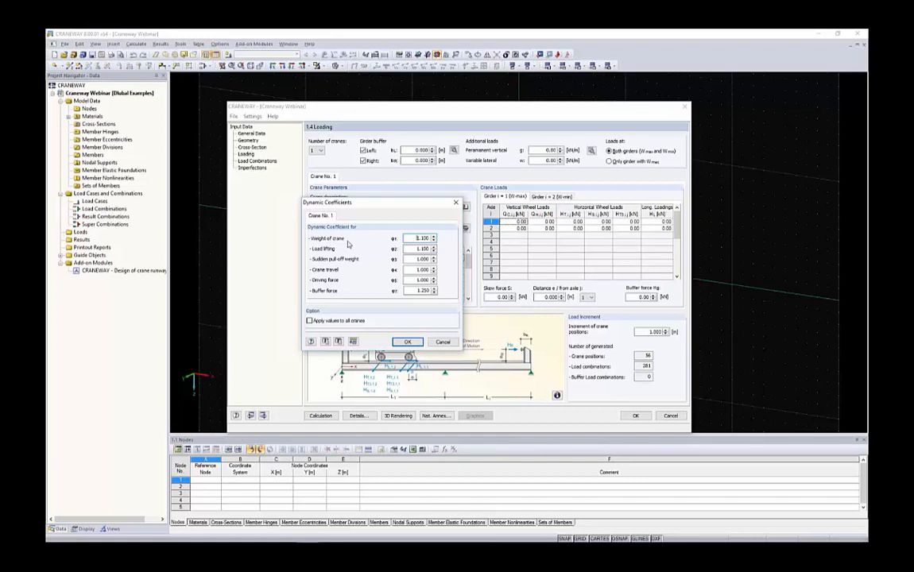
{"action": "left_click_drag", "start_coordinate": [411, 239], "coordinate": [435, 238]}
{"action": "type", "text": "1."}
{"action": "left_click", "coordinate": [425, 249]}
{"action": "type", "text": "1.1"}
{"action": "key", "text": "Tab"}
{"action": "key", "text": "Tab"}
{"action": "key", "text": "Tab"}
{"action": "key", "text": "Tab"}
{"action": "left_click", "coordinate": [413, 342]}
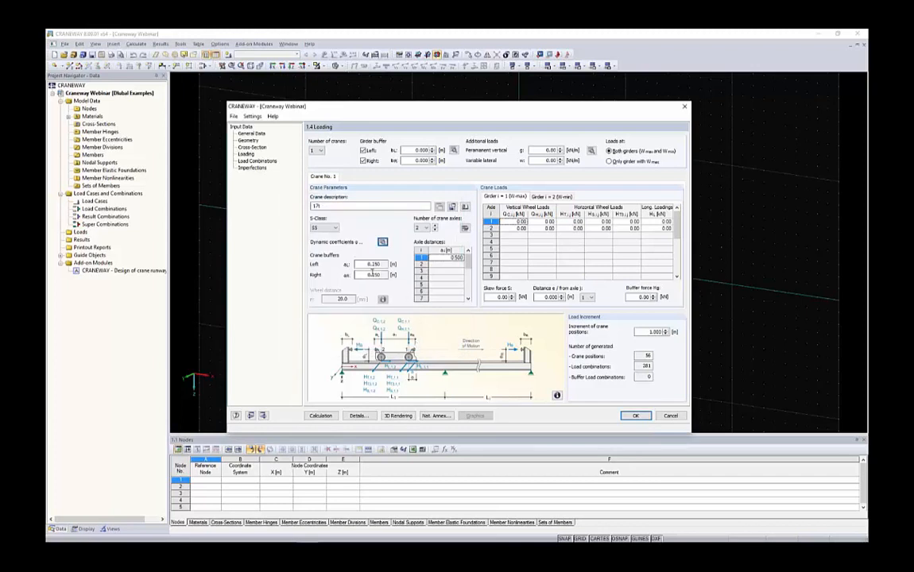
Set both the left and the right crane buffer distance to 0.05 m.
{"action": "double_click", "coordinate": [372, 263]}
{"action": "type", "text": ".05"}
{"action": "double_click", "coordinate": [381, 275]}
{"action": "left_click", "coordinate": [369, 265]}
Give the crane four axles with axle distances of 2, 5.6 and 2 m.
{"action": "left_click", "coordinate": [425, 228]}
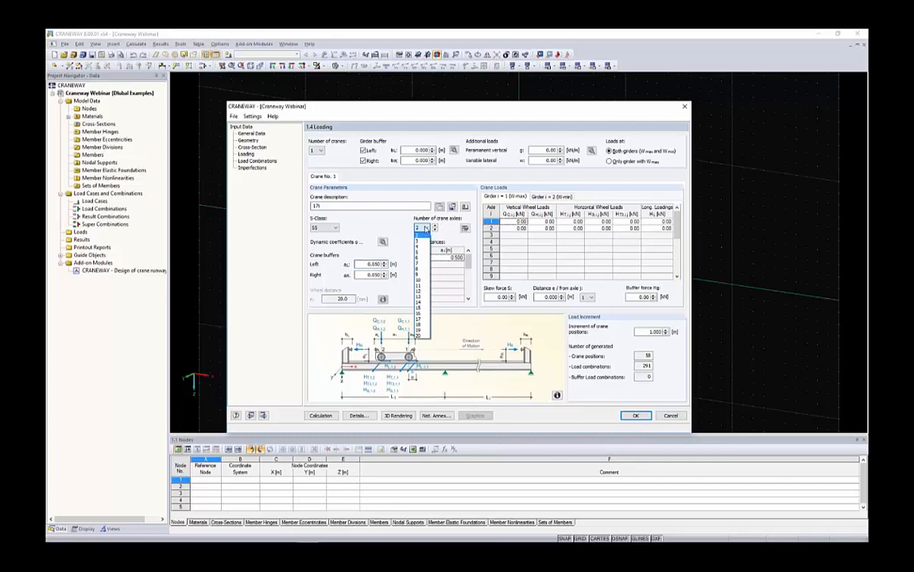
{"action": "left_click", "coordinate": [418, 251]}
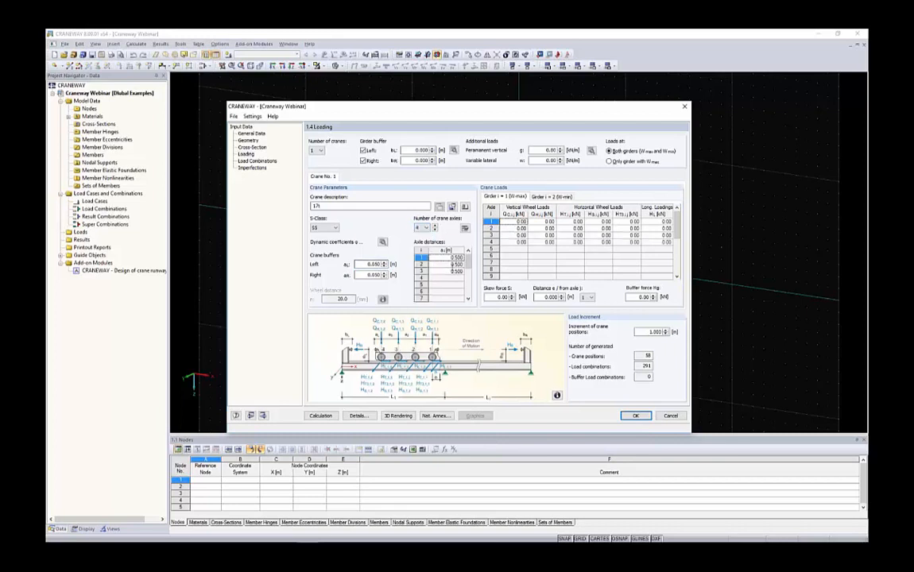
{"action": "left_click", "coordinate": [453, 258]}
{"action": "type", "text": "2"}
{"action": "key", "text": "Return"}
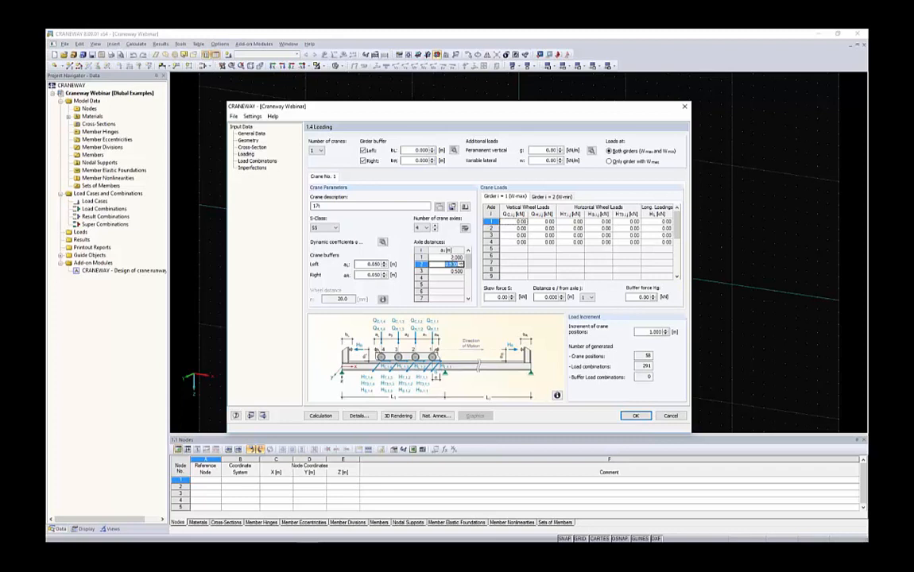
{"action": "type", "text": "2"}
{"action": "key", "text": "Return"}
{"action": "type", "text": "1.2"}
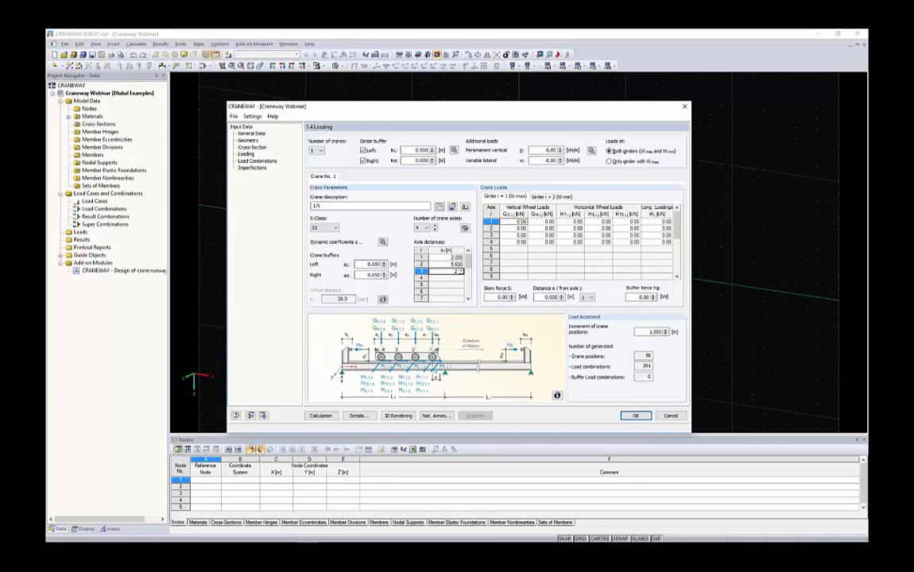
Paste the wheel loads copied from the other window into the load table of girder 1 (W-max), replacing all existing cell contents.
{"action": "left_click", "coordinate": [520, 251]}
{"action": "left_click_drag", "start_coordinate": [516, 223], "coordinate": [665, 242]}
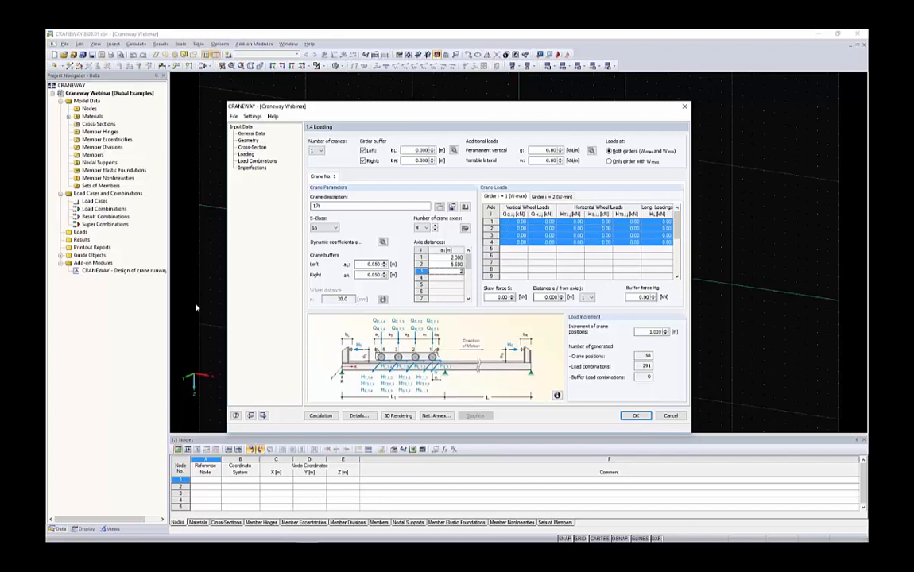
{"action": "key", "text": "alt+Tab"}
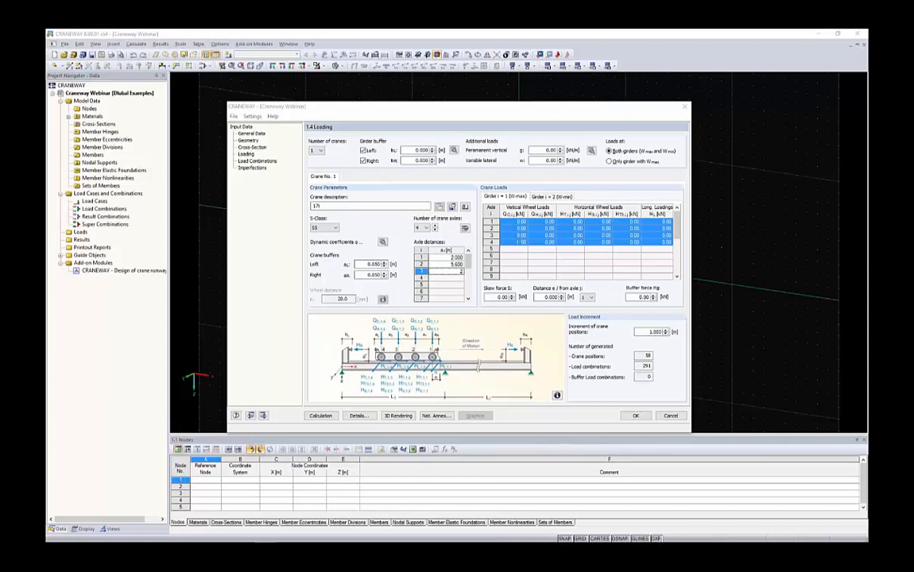
{"action": "left_click", "coordinate": [517, 242]}
{"action": "left_click_drag", "start_coordinate": [515, 221], "coordinate": [658, 241]}
{"action": "key", "text": "ctrl+v"}
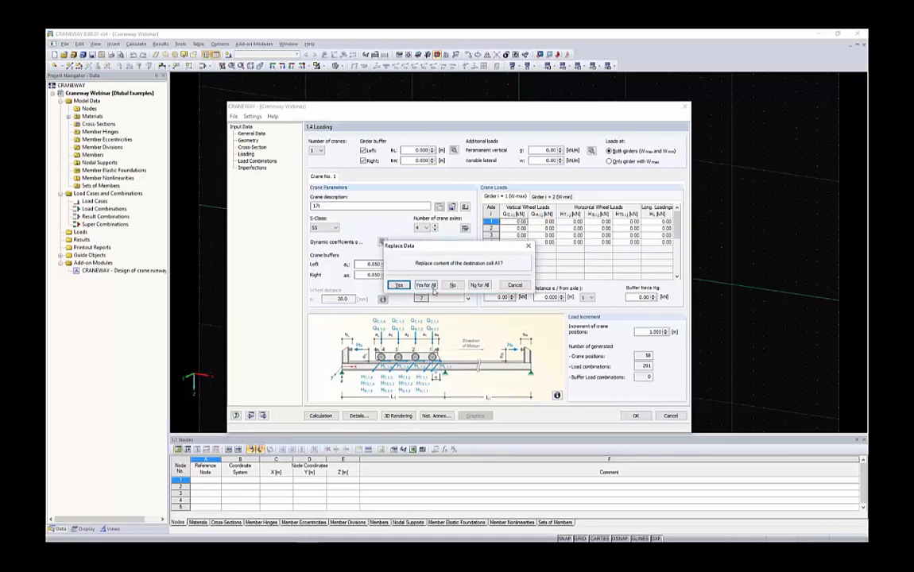
{"action": "left_click", "coordinate": [433, 288]}
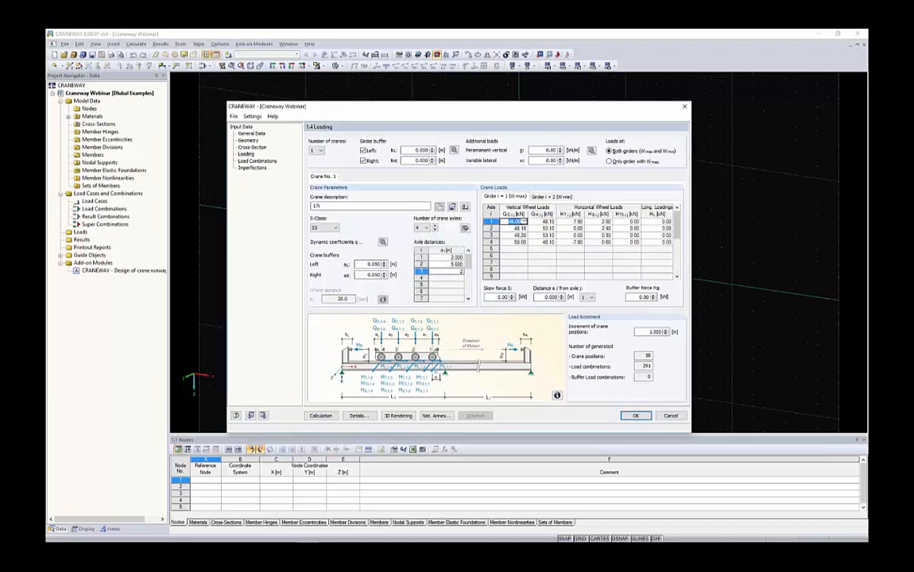
Copy the second set of wheel loads from the other window into the load table of girder 2 (W-min), replacing all existing cell contents.
{"action": "left_click", "coordinate": [557, 196]}
{"action": "key", "text": "alt+Tab"}
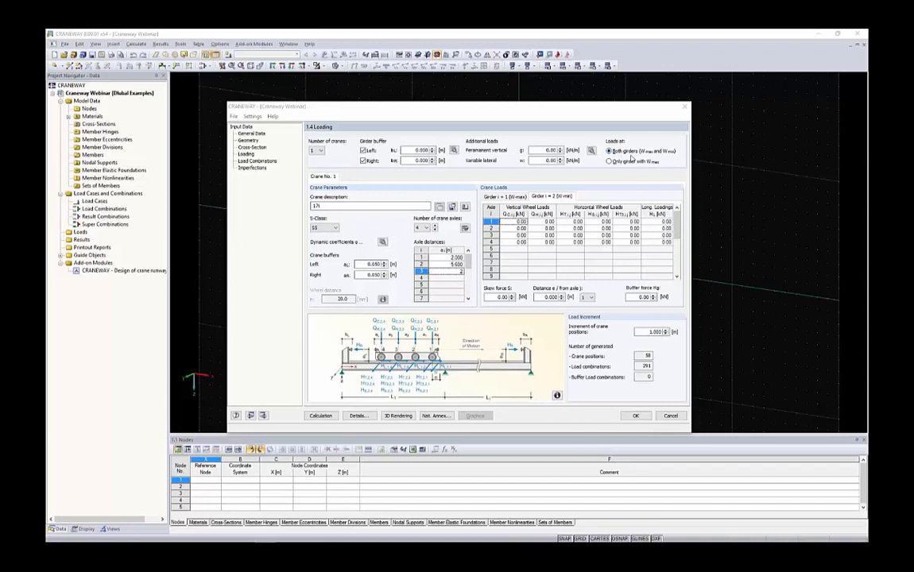
{"action": "left_click_drag", "start_coordinate": [513, 221], "coordinate": [642, 235]}
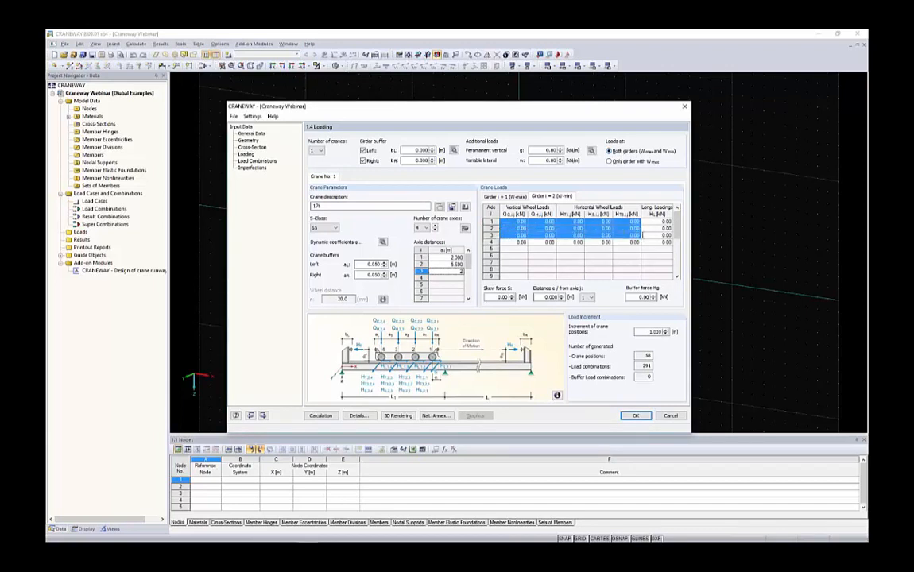
{"action": "key", "text": "ctrl+v"}
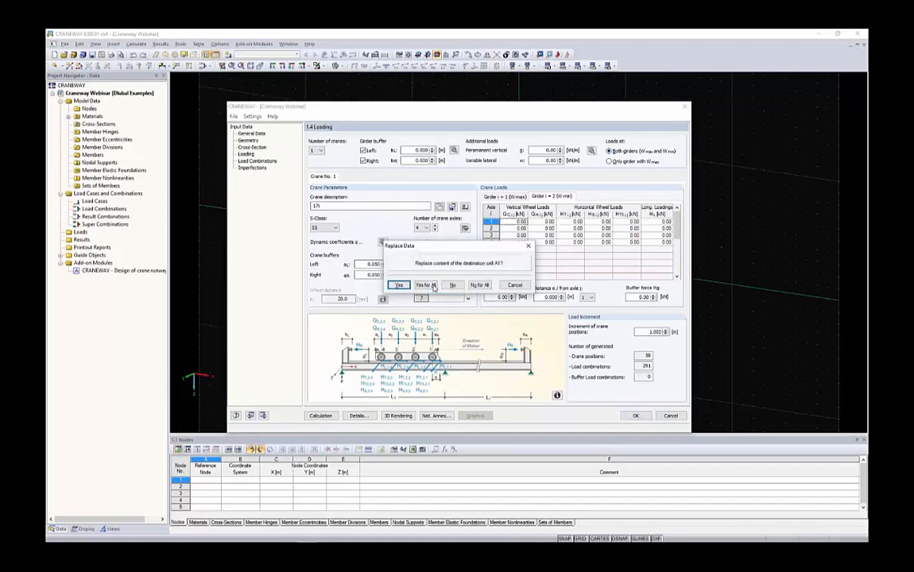
{"action": "left_click", "coordinate": [425, 286]}
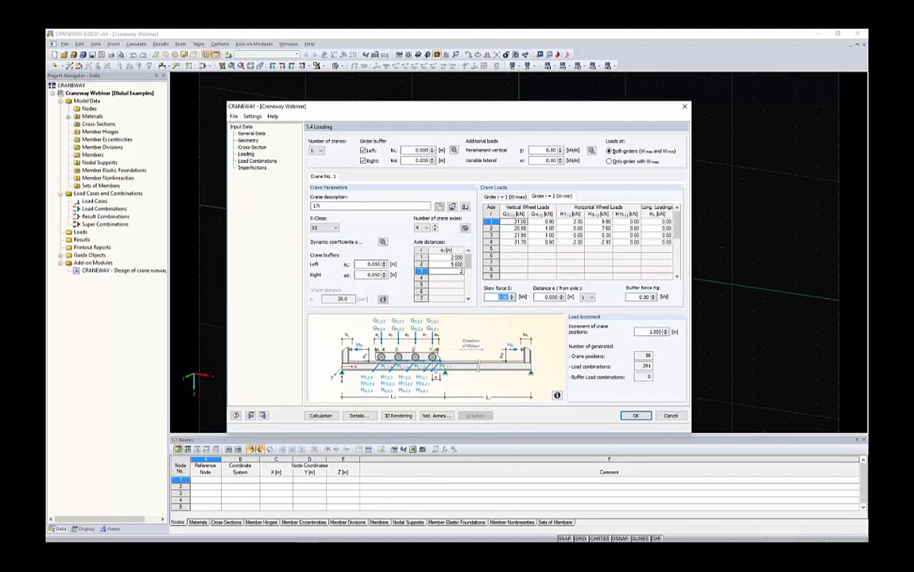
Set the skew force S of girder 2 to -20.10 kN.
{"action": "key", "text": "BackSpace"}
{"action": "left_click", "coordinate": [543, 297]}
Set the increment of crane positions to 0.1 m and check the number of generated load combinations.
{"action": "double_click", "coordinate": [652, 331]}
{"action": "double_click", "coordinate": [648, 356]}
{"action": "double_click", "coordinate": [647, 366]}
{"action": "double_click", "coordinate": [656, 331]}
{"action": "type", "text": ".1"}
{"action": "left_click", "coordinate": [639, 296]}
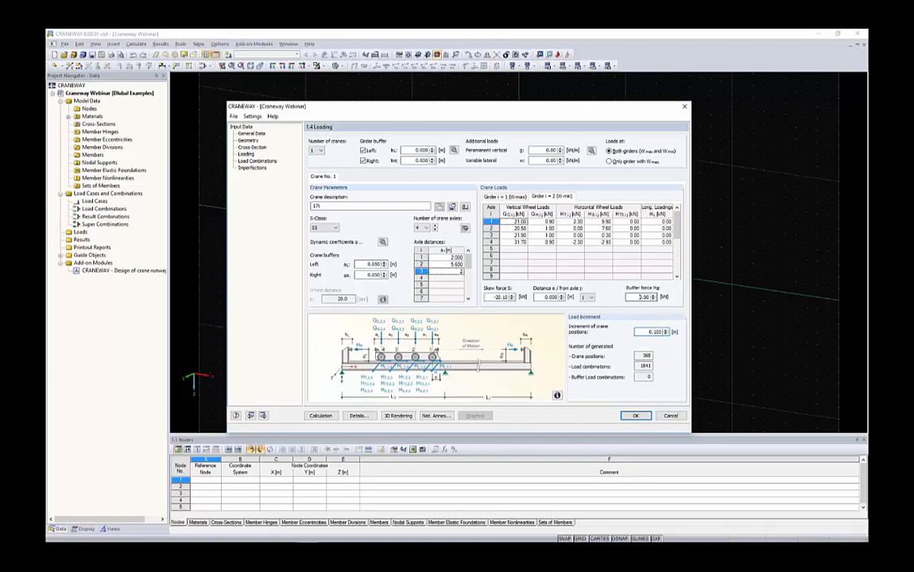
{"action": "double_click", "coordinate": [640, 366]}
Set the increment of crane positions to 0.5 m and check the numbers of generated crane positions and load combinations.
{"action": "left_click", "coordinate": [665, 330]}
{"action": "left_click", "coordinate": [667, 333]}
{"action": "left_click_drag", "start_coordinate": [664, 329], "coordinate": [672, 329]}
{"action": "type", "text": "5"}
{"action": "key", "text": "Tab"}
{"action": "left_click", "coordinate": [647, 356]}
{"action": "left_click", "coordinate": [643, 332]}
{"action": "type", "text": "1"}
{"action": "left_click", "coordinate": [628, 241]}
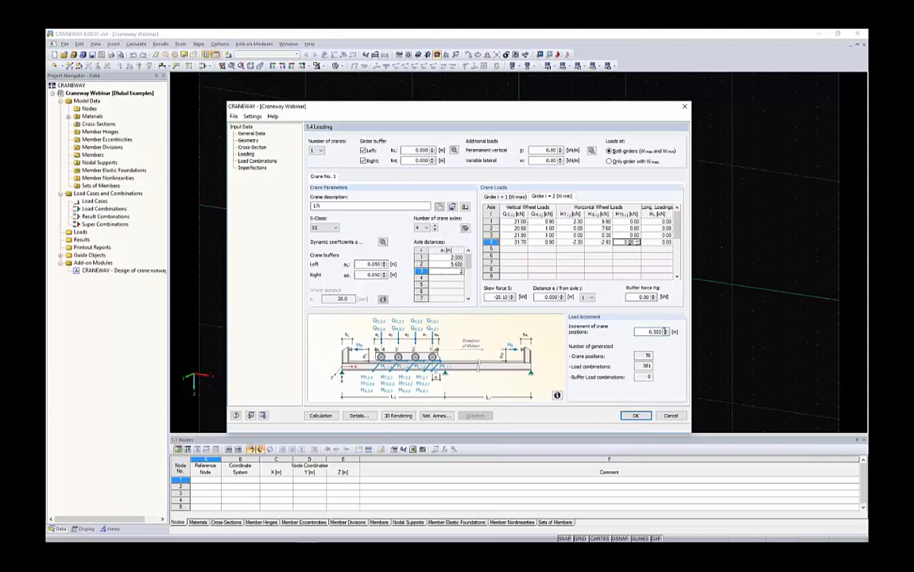
{"action": "left_click_drag", "start_coordinate": [645, 332], "coordinate": [658, 355]}
{"action": "left_click_drag", "start_coordinate": [640, 366], "coordinate": [654, 366]}
Open the 3D rendering and run the crane through its positions along the girder with load block 1,2 up to position 40.
{"action": "left_click", "coordinate": [397, 416]}
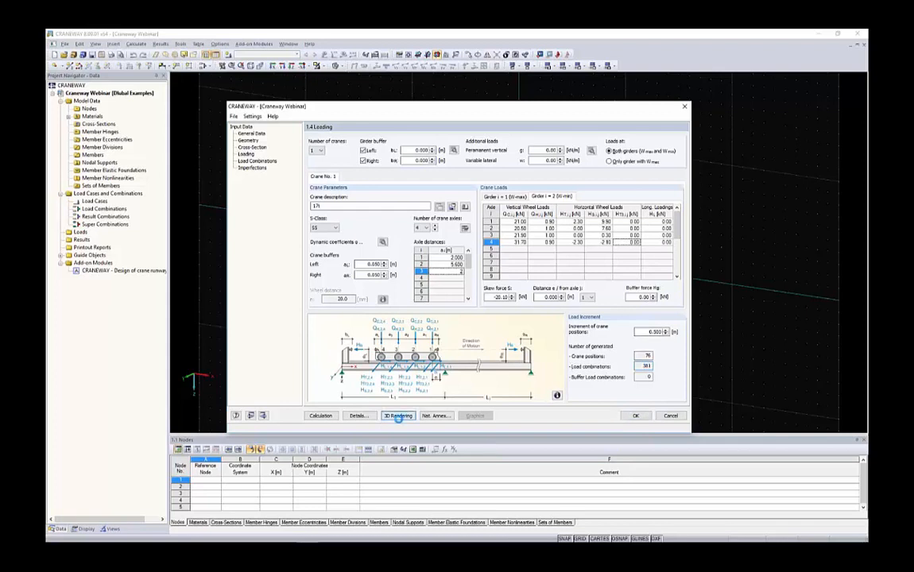
{"action": "left_click_drag", "start_coordinate": [451, 149], "coordinate": [451, 99]}
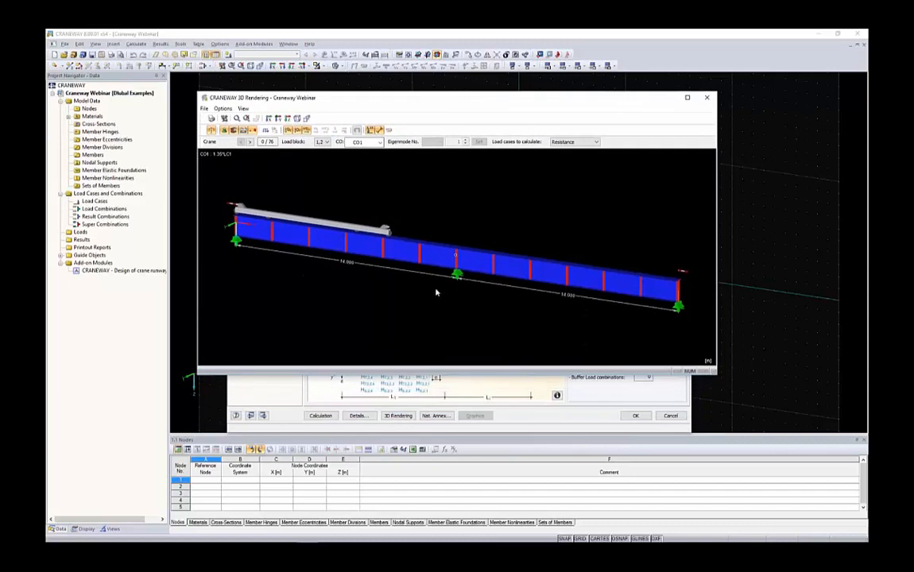
{"action": "middle_click_drag", "start_coordinate": [483, 228], "coordinate": [415, 224], "text": "ctrl"}
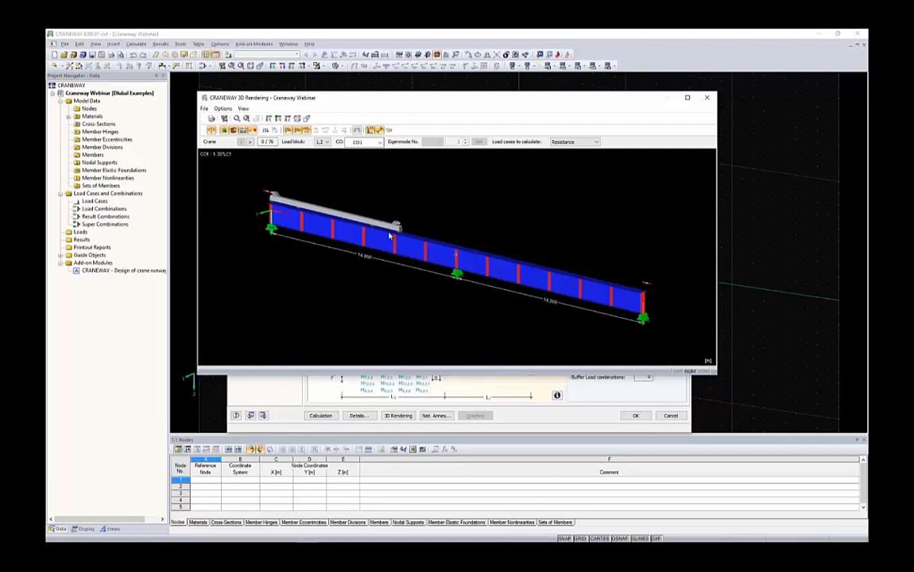
{"action": "left_click", "coordinate": [250, 141]}
{"action": "left_click", "coordinate": [249, 141]}
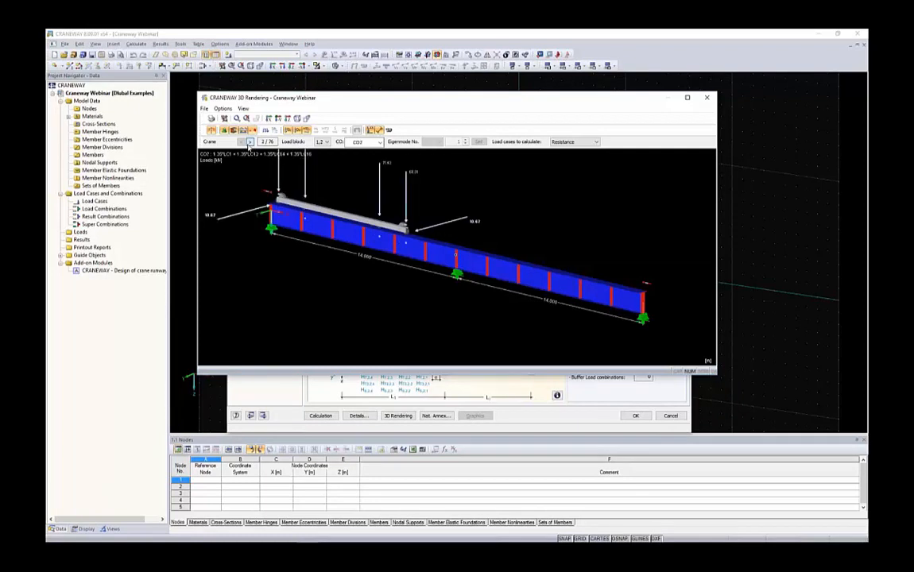
{"action": "left_click", "coordinate": [249, 142]}
{"action": "left_click", "coordinate": [248, 143]}
{"action": "left_click", "coordinate": [248, 143]}
{"action": "left_click", "coordinate": [249, 143]}
{"action": "left_click", "coordinate": [249, 143]}
{"action": "left_click", "coordinate": [248, 143]}
{"action": "left_click", "coordinate": [249, 143]}
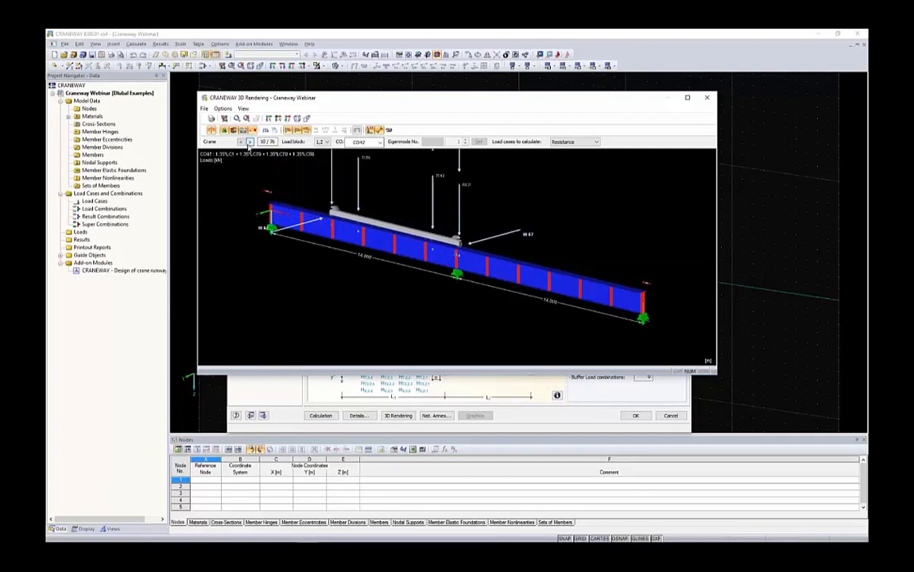
{"action": "left_click", "coordinate": [249, 143]}
{"action": "left_click", "coordinate": [249, 143]}
{"action": "left_click", "coordinate": [250, 141]}
{"action": "left_click", "coordinate": [249, 142]}
{"action": "left_click", "coordinate": [249, 142]}
{"action": "left_click", "coordinate": [249, 142]}
{"action": "left_click", "coordinate": [250, 142]}
{"action": "left_click", "coordinate": [249, 142]}
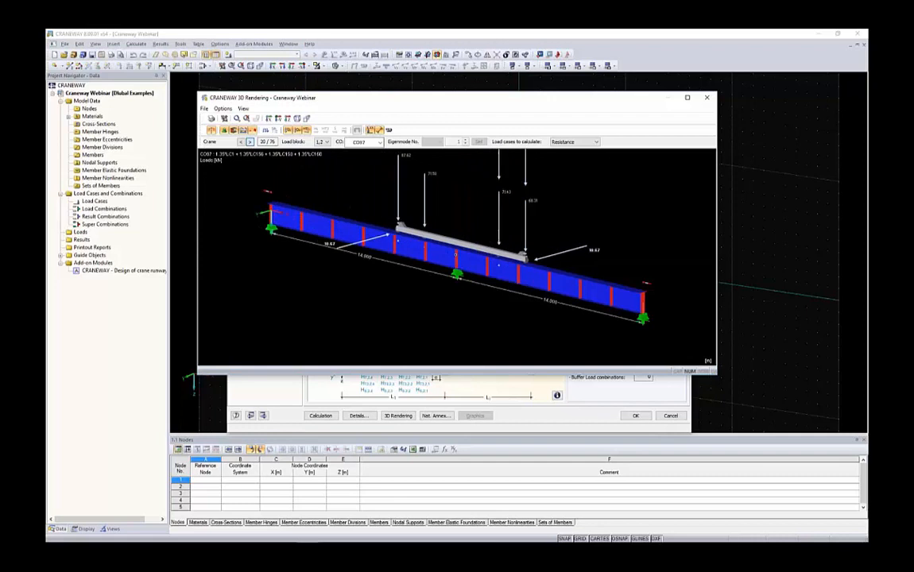
{"action": "left_click", "coordinate": [250, 142]}
{"action": "left_click", "coordinate": [249, 142]}
{"action": "left_click", "coordinate": [250, 141]}
{"action": "left_click", "coordinate": [250, 141]}
{"action": "left_click", "coordinate": [250, 142]}
{"action": "left_click", "coordinate": [249, 142]}
{"action": "left_click", "coordinate": [250, 141]}
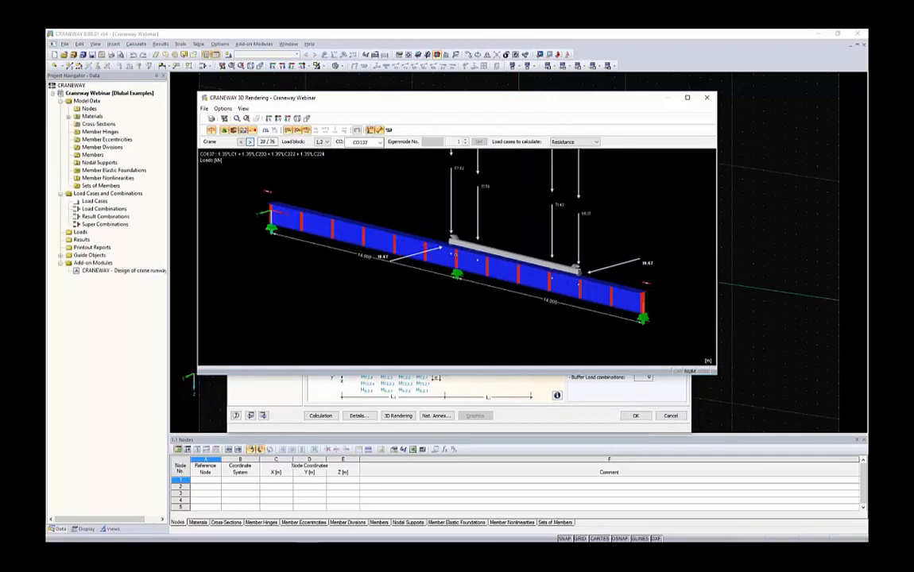
{"action": "left_click", "coordinate": [250, 141]}
{"action": "left_click", "coordinate": [249, 141]}
{"action": "left_click", "coordinate": [249, 141]}
{"action": "left_click", "coordinate": [249, 142]}
{"action": "left_click", "coordinate": [249, 142]}
{"action": "left_click", "coordinate": [250, 141]}
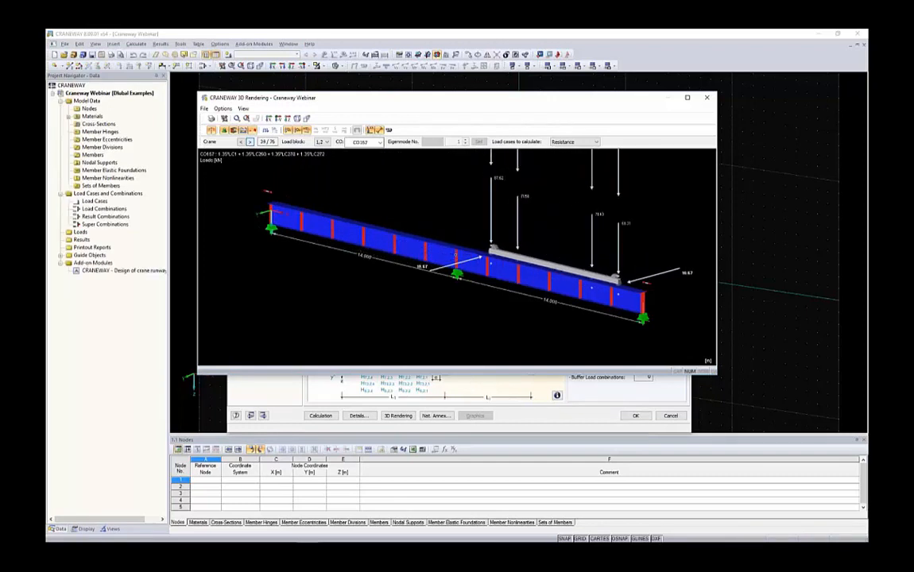
{"action": "left_click", "coordinate": [249, 141]}
{"action": "left_click", "coordinate": [249, 142]}
{"action": "left_click", "coordinate": [250, 141]}
{"action": "left_click", "coordinate": [250, 141]}
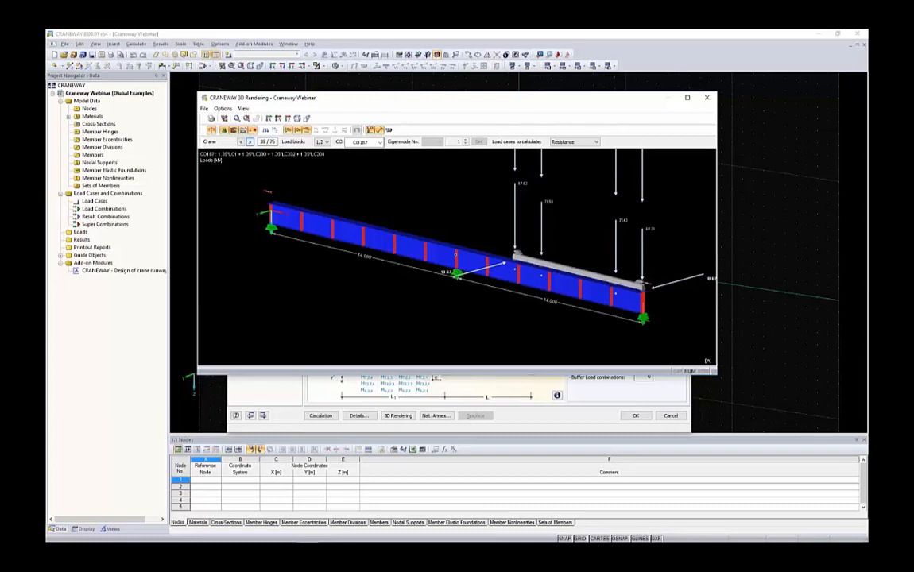
{"action": "left_click", "coordinate": [249, 142]}
{"action": "left_click", "coordinate": [249, 142]}
Show load block 4 in the 3D rendering, browse its list of load combinations, and close the rendering.
{"action": "left_click", "coordinate": [322, 143]}
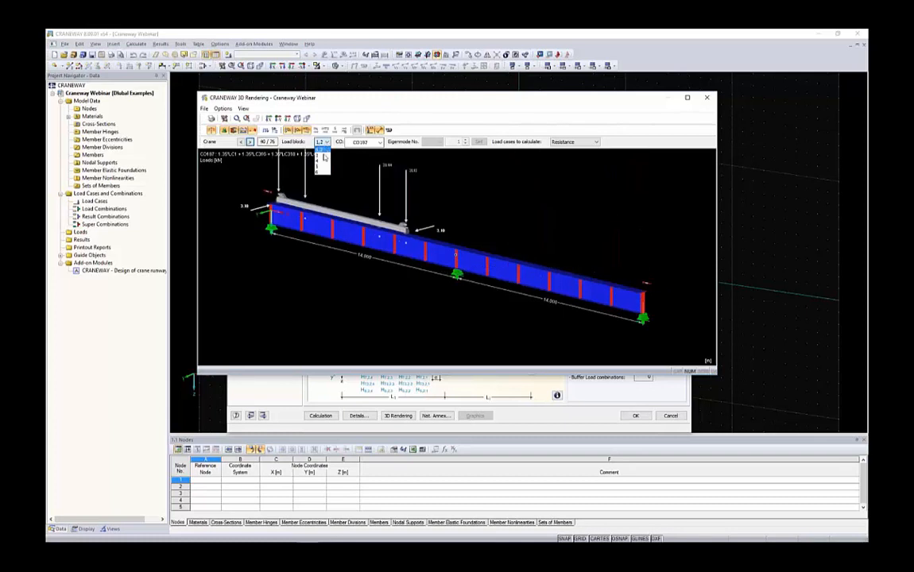
{"action": "left_click", "coordinate": [321, 166]}
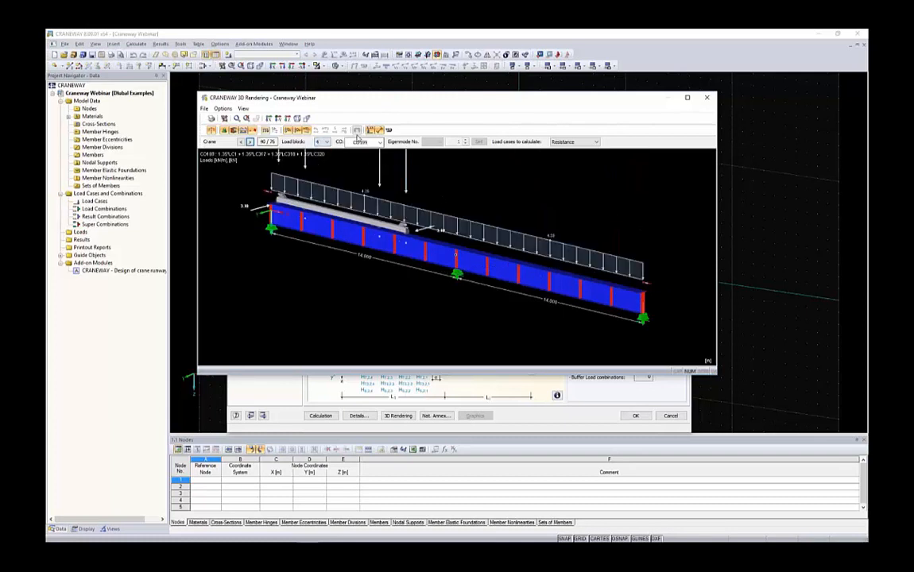
{"action": "left_click", "coordinate": [360, 142]}
{"action": "left_click_drag", "start_coordinate": [380, 288], "coordinate": [381, 308]}
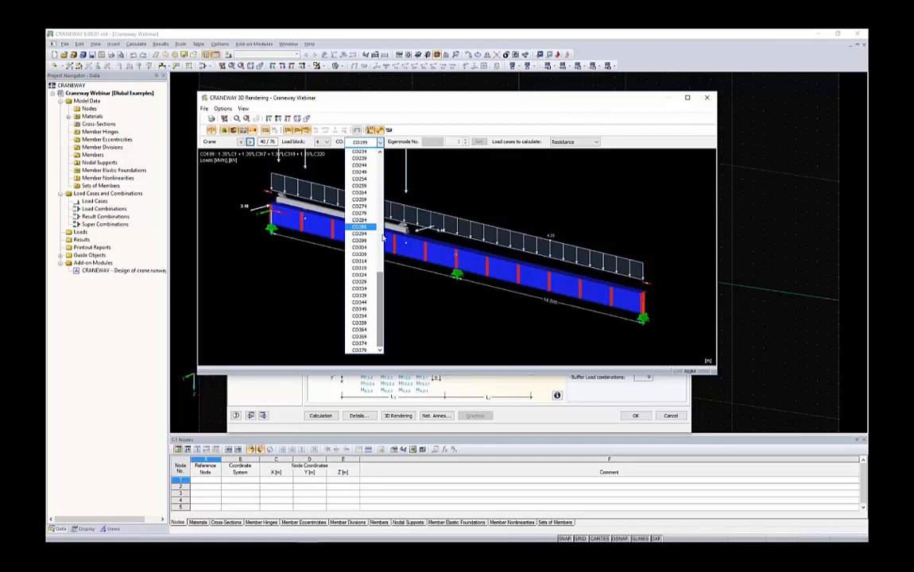
{"action": "left_click", "coordinate": [308, 237]}
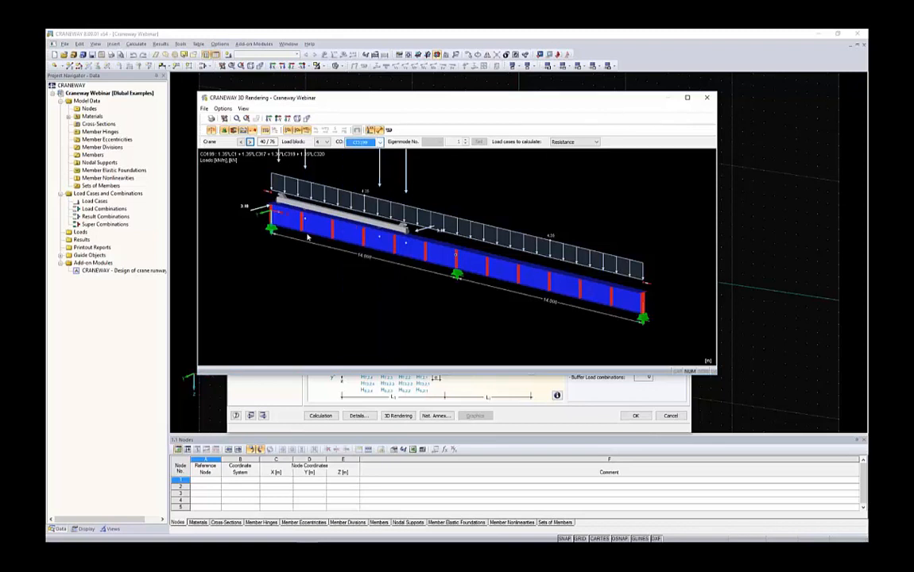
{"action": "left_click", "coordinate": [706, 97]}
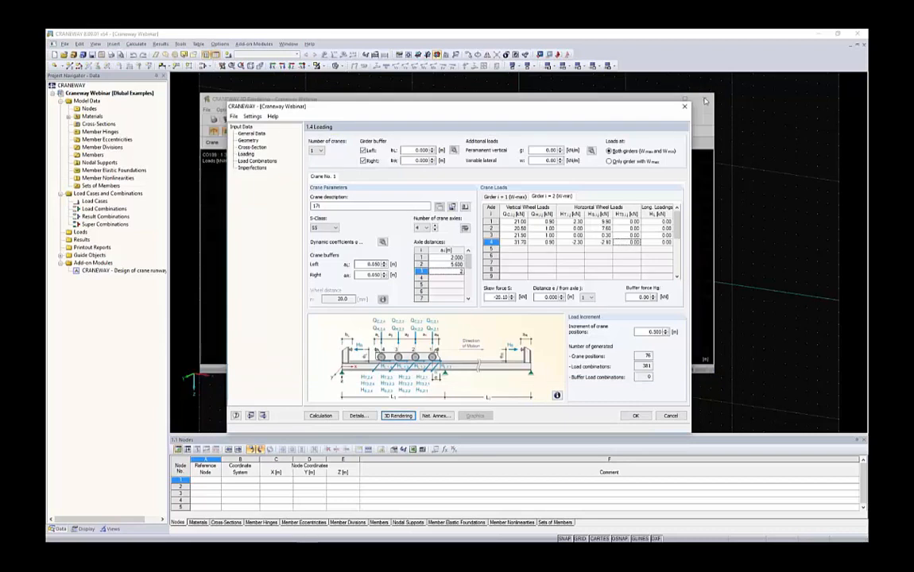
Set the right crane buffer distance to 5.000 m and reopen the 3D rendering.
{"action": "double_click", "coordinate": [372, 274]}
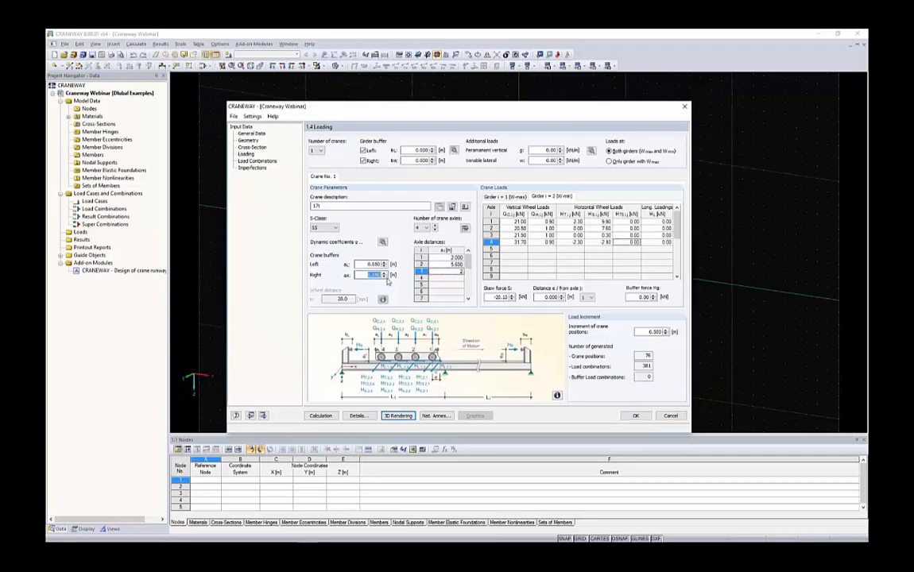
{"action": "type", "text": "5"}
{"action": "left_click", "coordinate": [371, 263]}
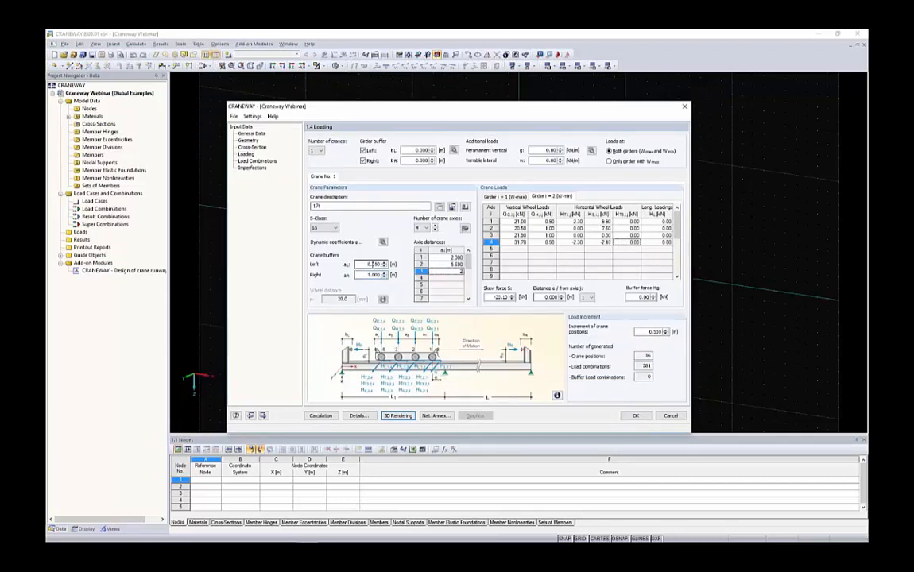
{"action": "left_click", "coordinate": [397, 414]}
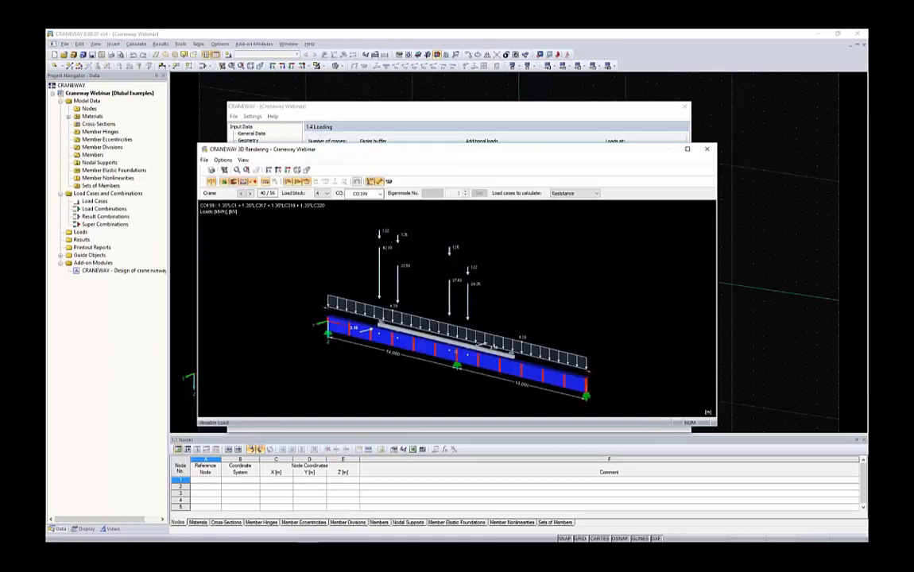
Move the crane along the girder with load block 4 up to position 54.
{"action": "left_click", "coordinate": [249, 194]}
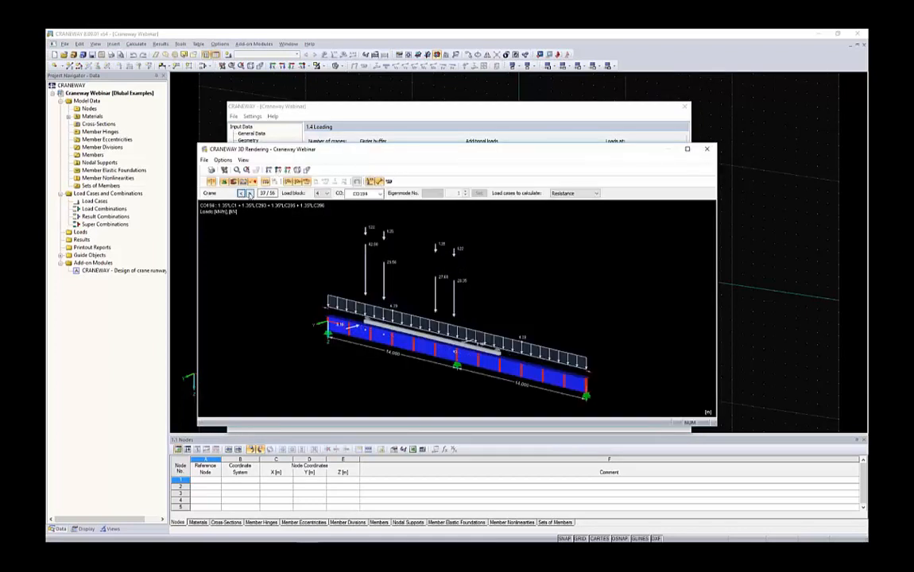
{"action": "left_click", "coordinate": [250, 194]}
{"action": "left_click", "coordinate": [250, 193]}
{"action": "left_click", "coordinate": [249, 193]}
{"action": "left_click", "coordinate": [249, 194]}
{"action": "left_click", "coordinate": [250, 193]}
{"action": "left_click", "coordinate": [250, 194]}
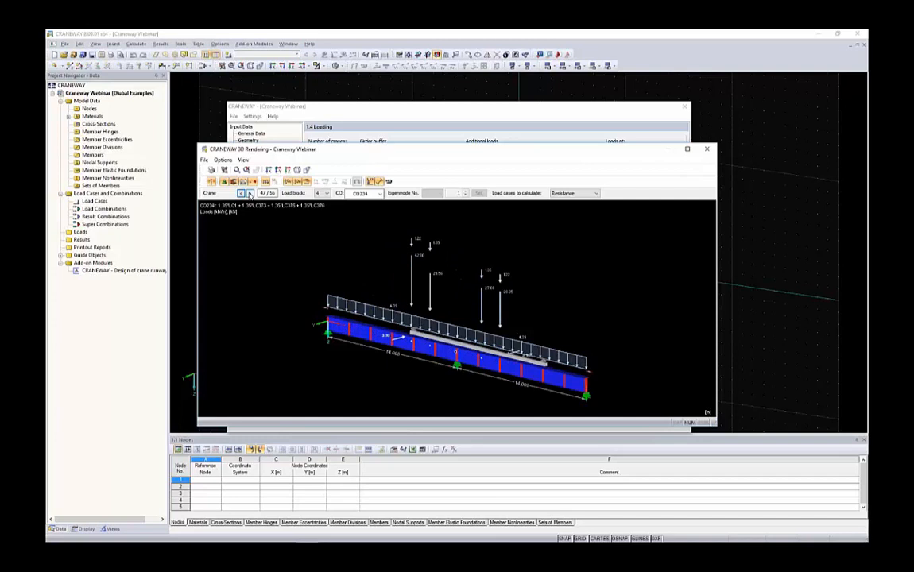
{"action": "left_click", "coordinate": [250, 194]}
{"action": "left_click", "coordinate": [250, 194]}
{"action": "left_click", "coordinate": [250, 193]}
{"action": "left_click", "coordinate": [249, 194]}
{"action": "left_click", "coordinate": [250, 194]}
{"action": "left_click", "coordinate": [250, 194]}
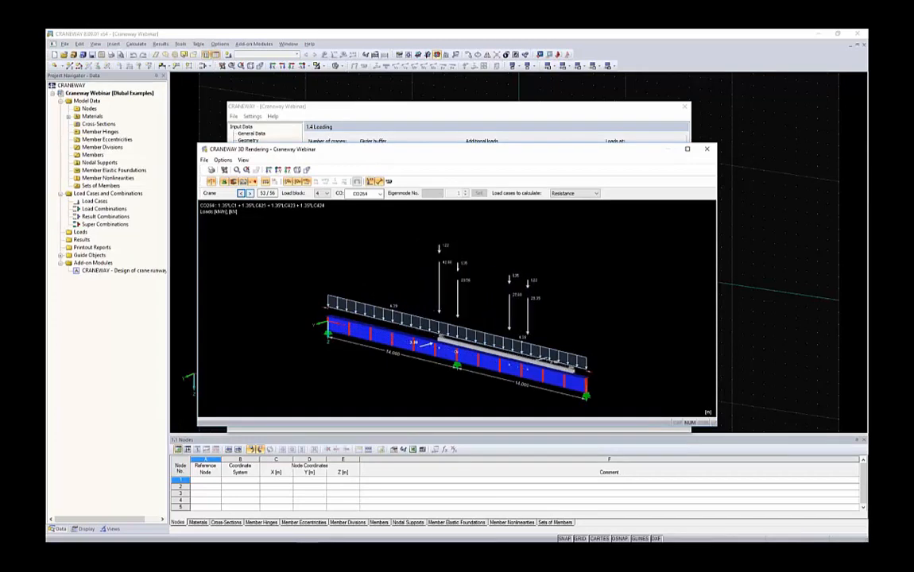
{"action": "left_click", "coordinate": [249, 194]}
Switch the display to load block 1,2 and move the crane back through its positions to position 25.
{"action": "left_click", "coordinate": [324, 194]}
{"action": "left_click", "coordinate": [320, 208]}
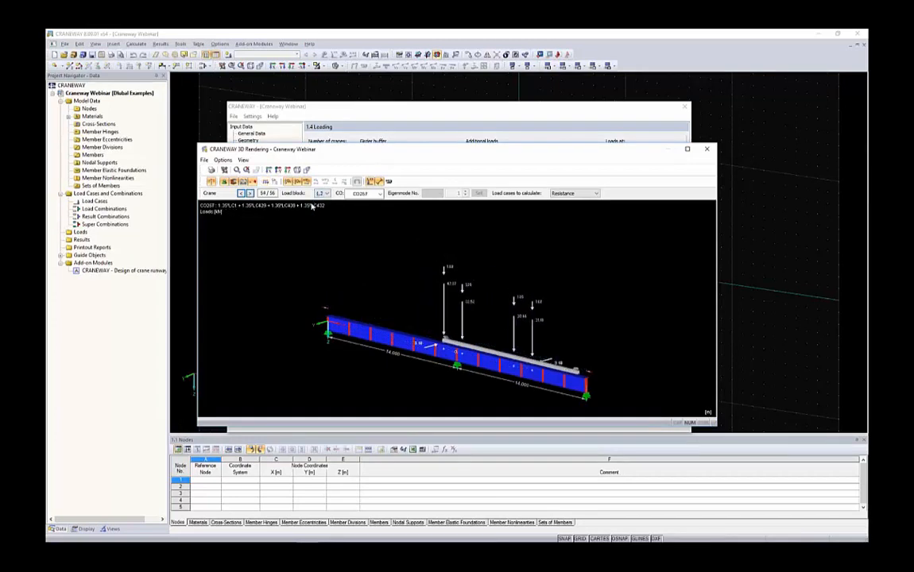
{"action": "left_click", "coordinate": [241, 193]}
{"action": "left_click", "coordinate": [242, 193]}
{"action": "left_click", "coordinate": [241, 193]}
{"action": "left_click", "coordinate": [242, 193]}
{"action": "left_click", "coordinate": [242, 193]}
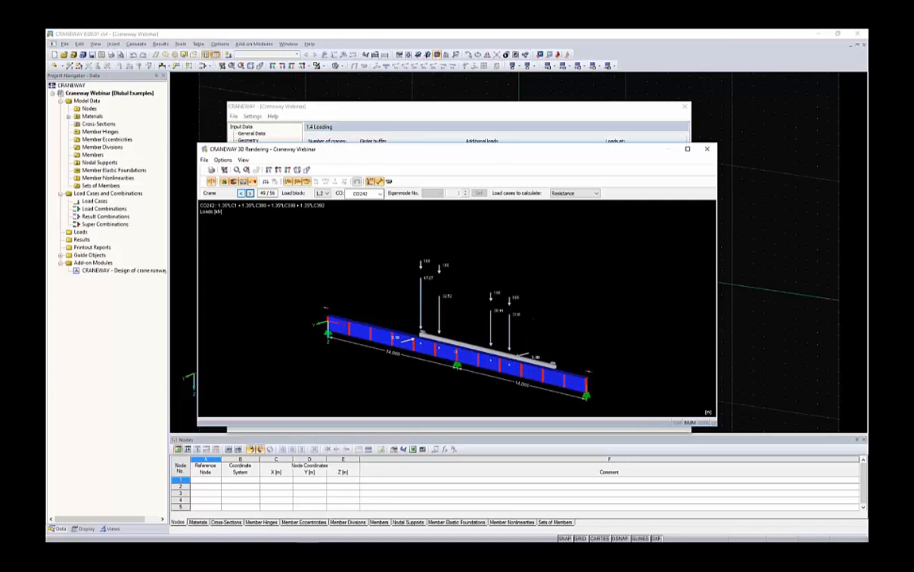
{"action": "left_click", "coordinate": [242, 193]}
{"action": "left_click", "coordinate": [241, 193]}
{"action": "left_click", "coordinate": [242, 193]}
{"action": "left_click", "coordinate": [242, 193]}
{"action": "left_click", "coordinate": [241, 193]}
{"action": "left_click", "coordinate": [241, 193]}
{"action": "left_click", "coordinate": [241, 193]}
{"action": "left_click", "coordinate": [242, 193]}
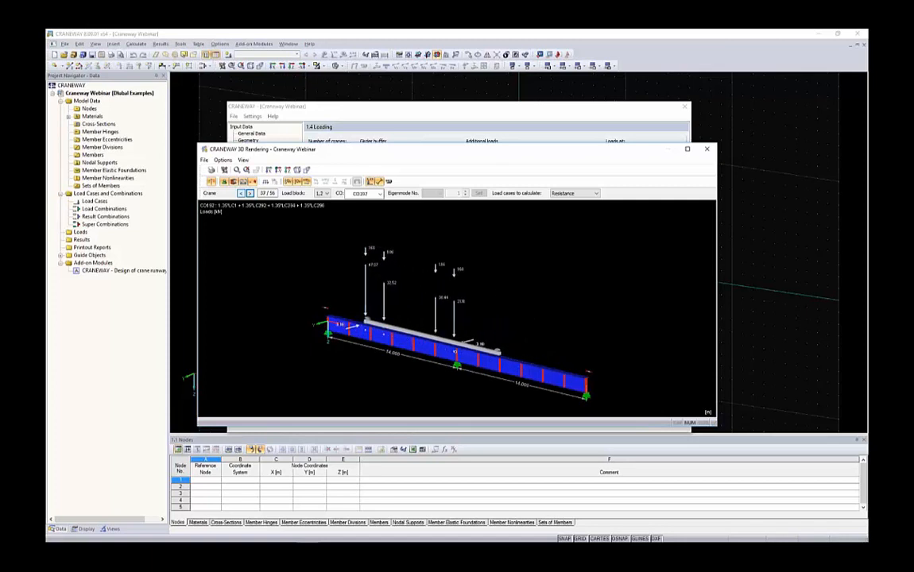
{"action": "left_click", "coordinate": [242, 193]}
{"action": "left_click", "coordinate": [241, 193]}
{"action": "left_click", "coordinate": [242, 193]}
{"action": "left_click", "coordinate": [241, 193]}
{"action": "left_click", "coordinate": [242, 193]}
{"action": "left_click", "coordinate": [242, 193]}
{"action": "left_click", "coordinate": [242, 193]}
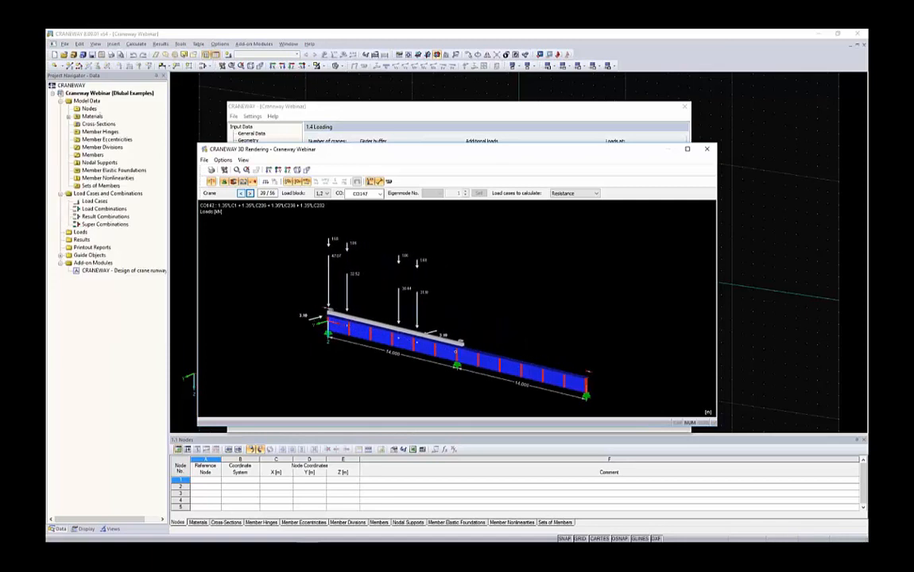
{"action": "left_click", "coordinate": [241, 193]}
{"action": "left_click", "coordinate": [241, 193]}
{"action": "left_click", "coordinate": [241, 193]}
{"action": "left_click", "coordinate": [241, 193]}
{"action": "left_click", "coordinate": [241, 193]}
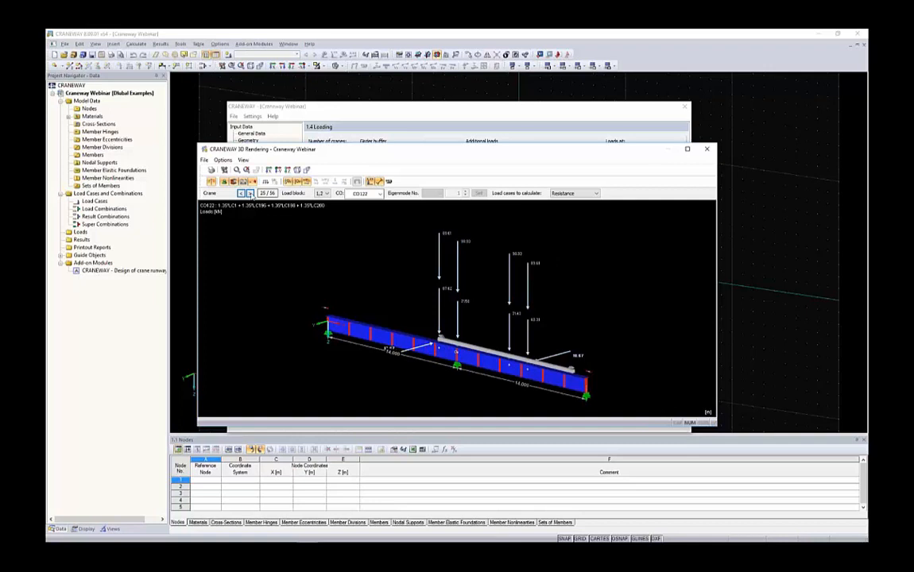
Advance the crane to position 29 and return it to position 28 to examine its distance from the girder end.
{"action": "left_click", "coordinate": [249, 194]}
{"action": "left_click", "coordinate": [250, 193]}
{"action": "left_click", "coordinate": [250, 193]}
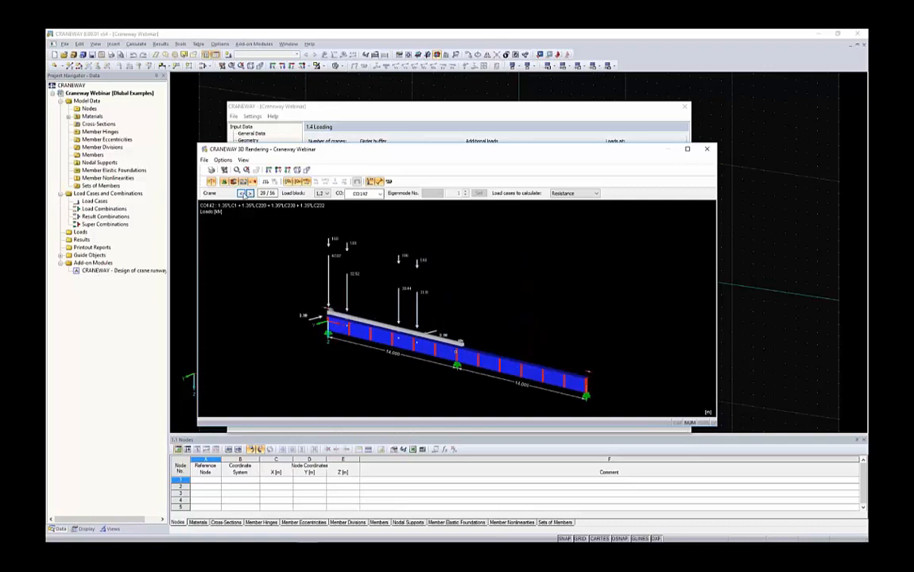
{"action": "left_click", "coordinate": [244, 193]}
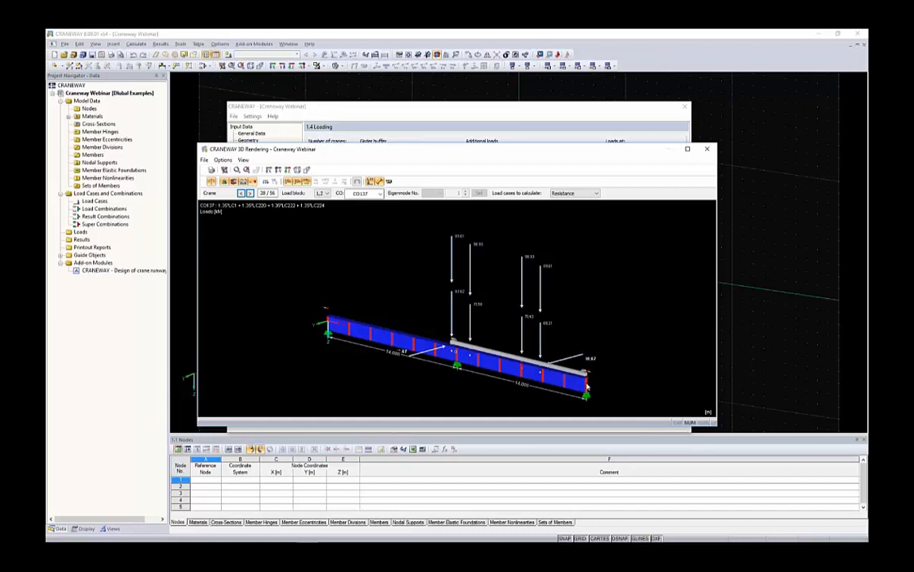
Move the crane back through the remaining positions to position 1 to examine its location at the girder start.
{"action": "left_click", "coordinate": [242, 194]}
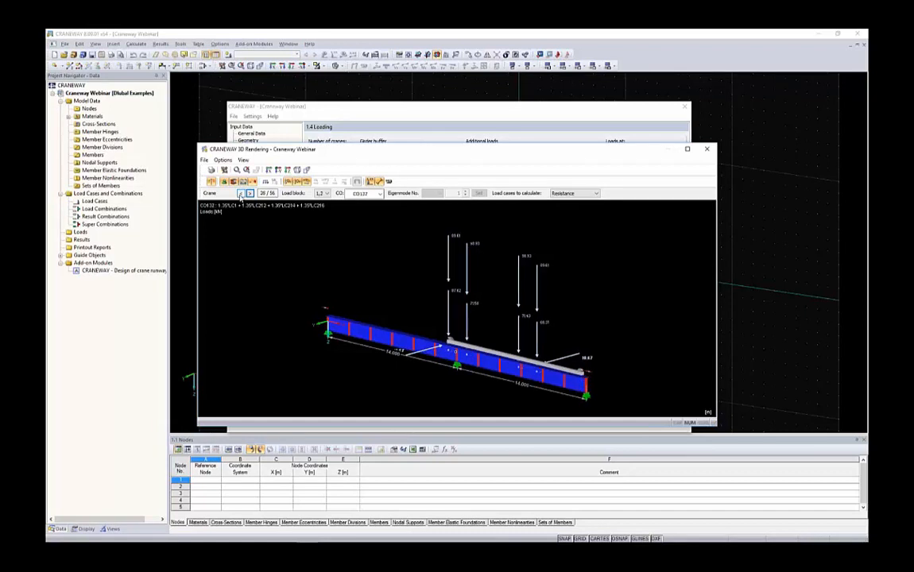
{"action": "left_click", "coordinate": [242, 194]}
{"action": "left_click", "coordinate": [241, 194]}
{"action": "left_click", "coordinate": [241, 194]}
{"action": "left_click", "coordinate": [242, 194]}
{"action": "left_click", "coordinate": [241, 194]}
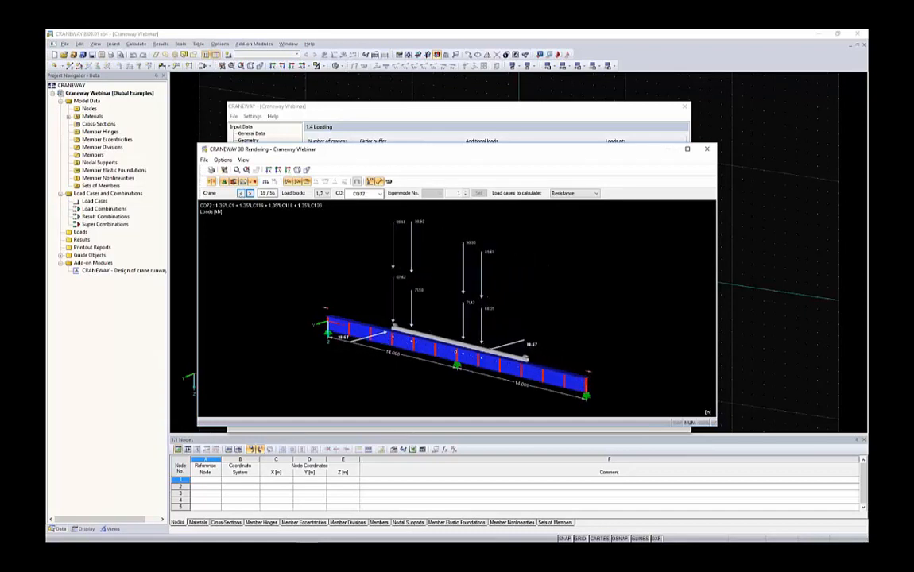
{"action": "left_click", "coordinate": [242, 194]}
{"action": "left_click", "coordinate": [242, 194]}
{"action": "left_click", "coordinate": [242, 194]}
{"action": "left_click", "coordinate": [242, 194]}
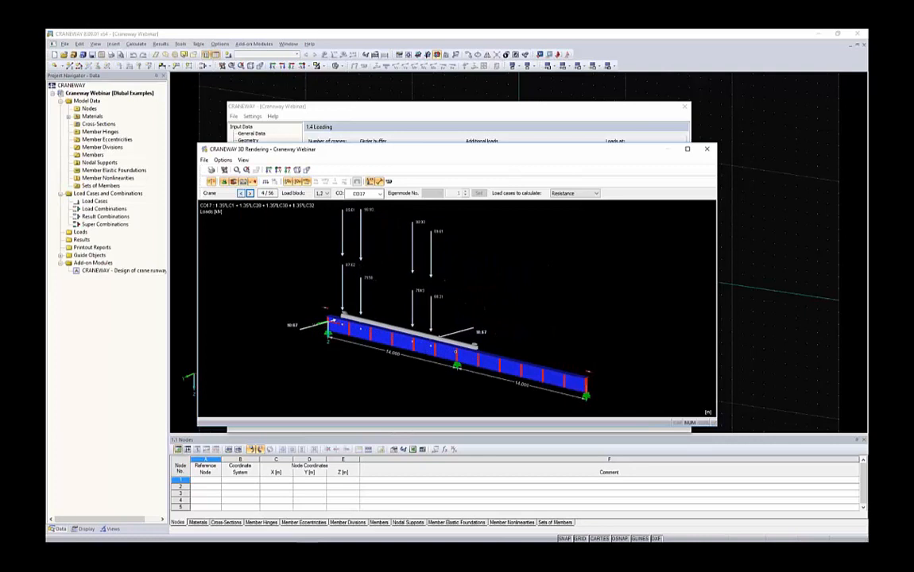
{"action": "left_click", "coordinate": [241, 194]}
{"action": "left_click", "coordinate": [242, 194]}
{"action": "left_click", "coordinate": [241, 194]}
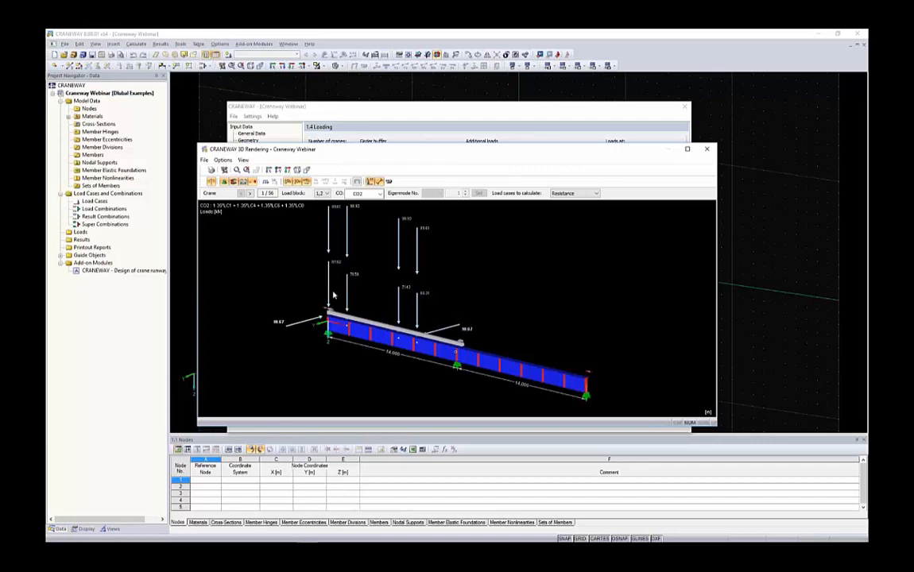
Check which load case types can be calculated in the 3D rendering, and close it.
{"action": "left_click", "coordinate": [559, 195]}
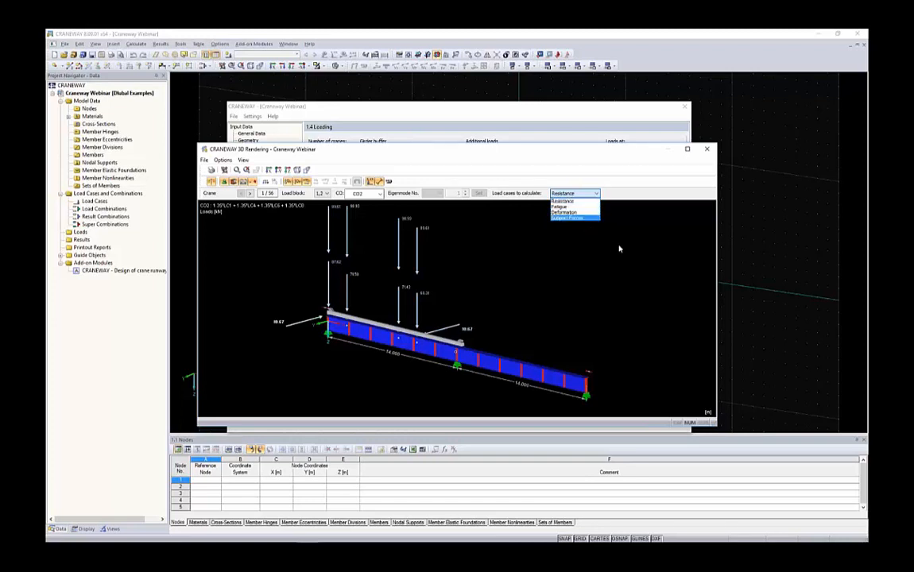
{"action": "left_click", "coordinate": [706, 149]}
{"action": "left_click", "coordinate": [707, 149]}
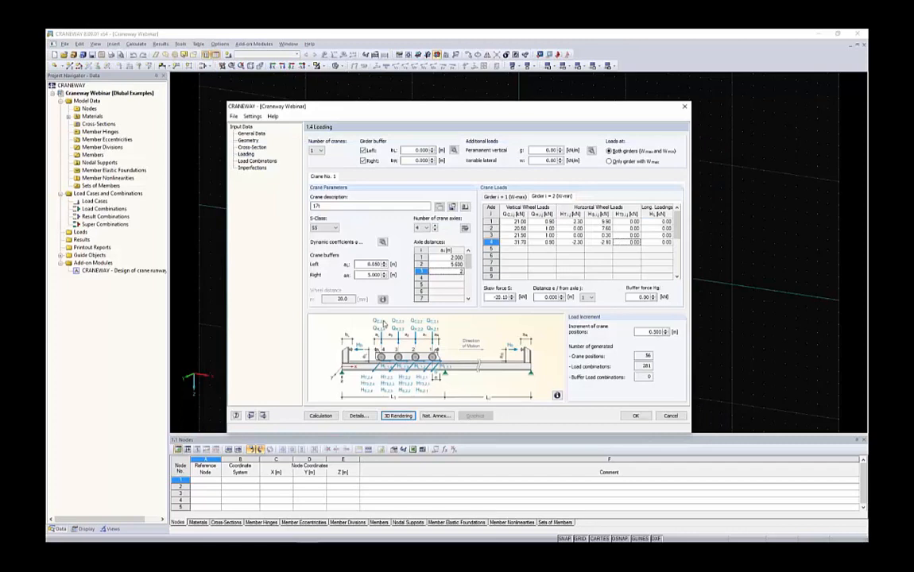
Set the right crane buffer distance back to 0.050 m.
{"action": "double_click", "coordinate": [373, 275]}
{"action": "type", "text": "1"}
{"action": "key", "text": "Tab"}
{"action": "left_click_drag", "start_coordinate": [361, 264], "coordinate": [390, 266]}
{"action": "key", "text": "Tab"}
Open the load combinations and examine the details of the last one, CO381.
{"action": "left_click", "coordinate": [256, 160]}
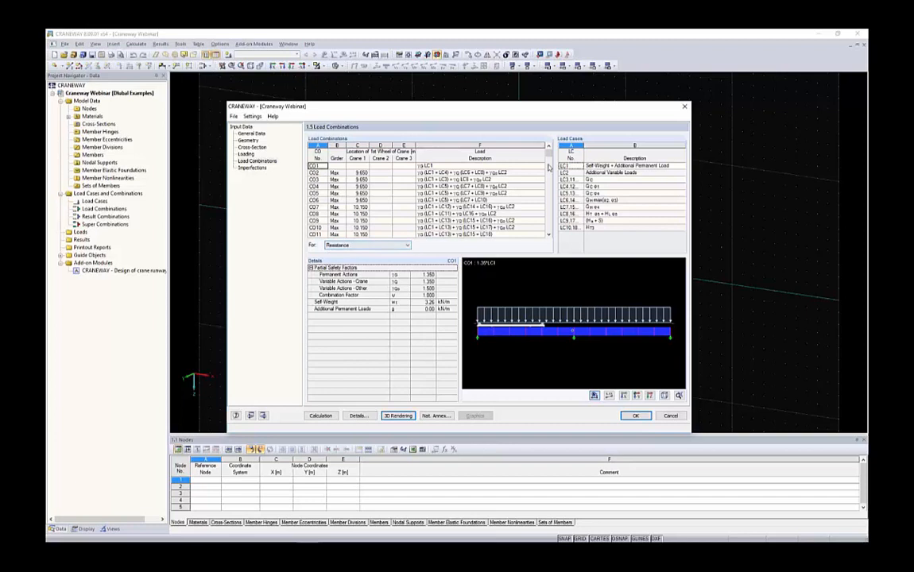
{"action": "left_click_drag", "start_coordinate": [549, 153], "coordinate": [549, 229]}
{"action": "left_click", "coordinate": [360, 228]}
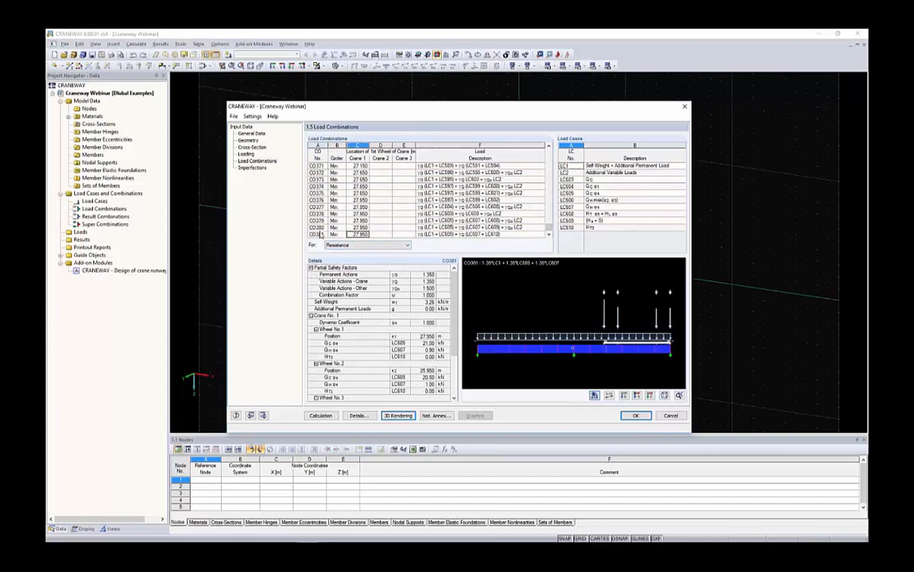
Examine the load description and wheel loads of CO381, and browse back through the load combinations to the first ones.
{"action": "left_click", "coordinate": [361, 234]}
{"action": "left_click_drag", "start_coordinate": [480, 235], "coordinate": [343, 236]}
{"action": "left_click", "coordinate": [451, 235]}
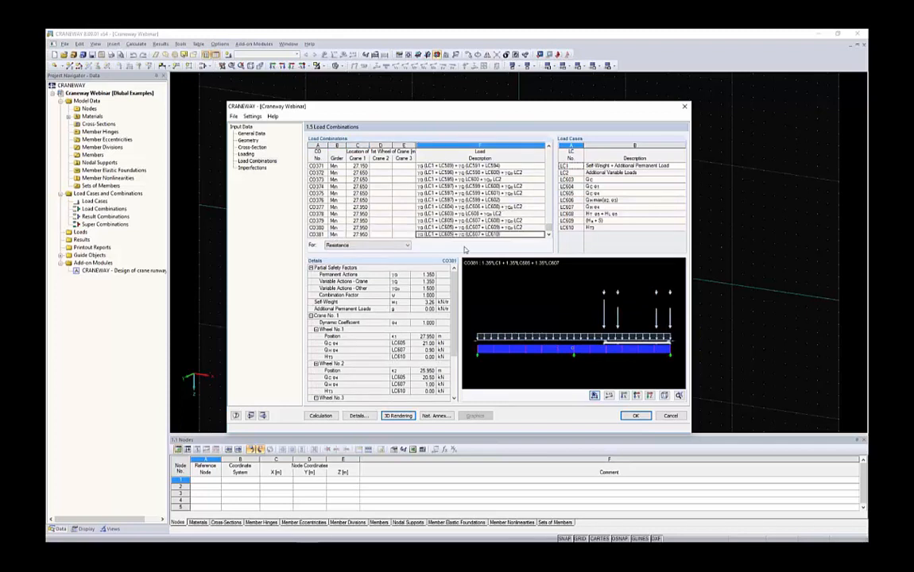
{"action": "scroll", "coordinate": [344, 287], "scroll_direction": "down", "scroll_amount": 3}
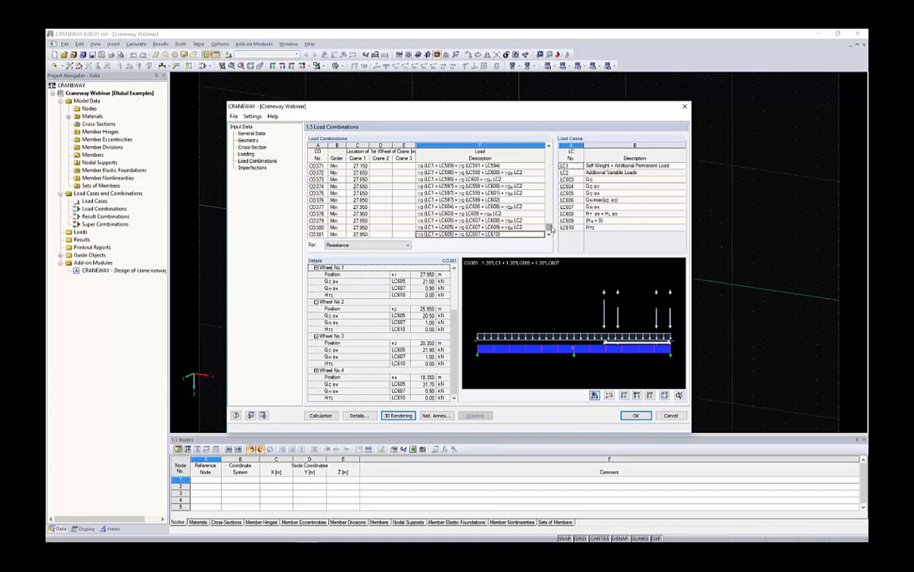
{"action": "left_click_drag", "start_coordinate": [549, 227], "coordinate": [548, 206]}
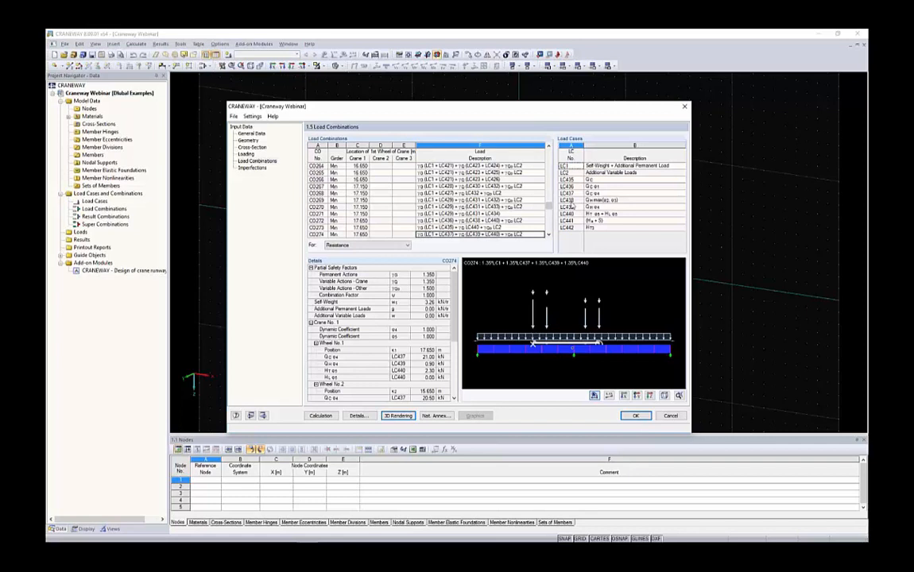
{"action": "left_click_drag", "start_coordinate": [549, 206], "coordinate": [548, 151]}
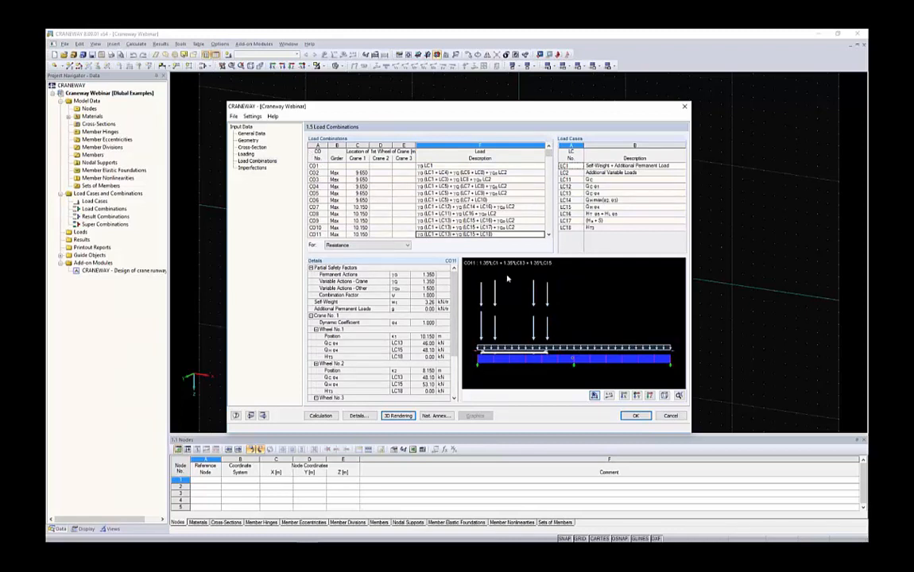
{"action": "left_click_drag", "start_coordinate": [592, 112], "coordinate": [589, 103]}
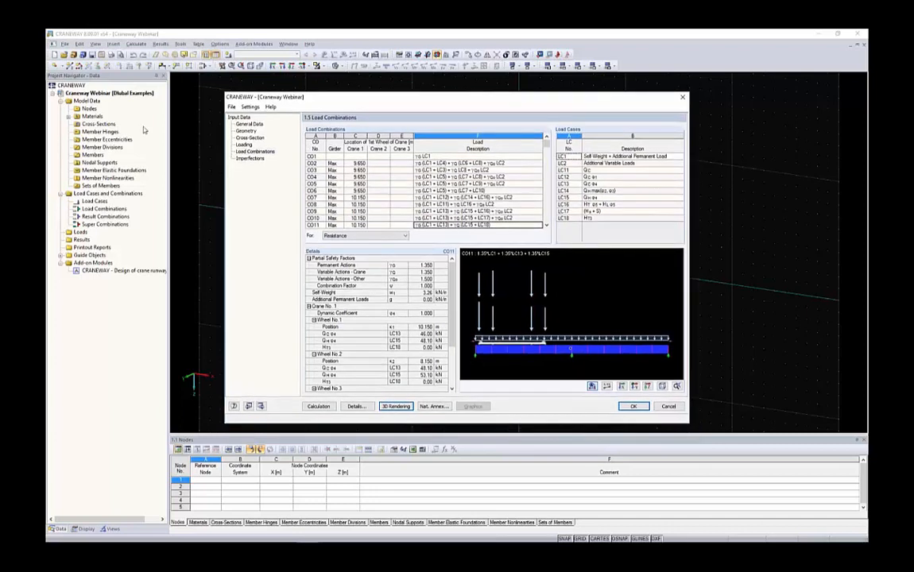
Open the imperfections, try the manual definition, and return to automatic calculation with the eigenvalue method.
{"action": "left_click", "coordinate": [251, 159]}
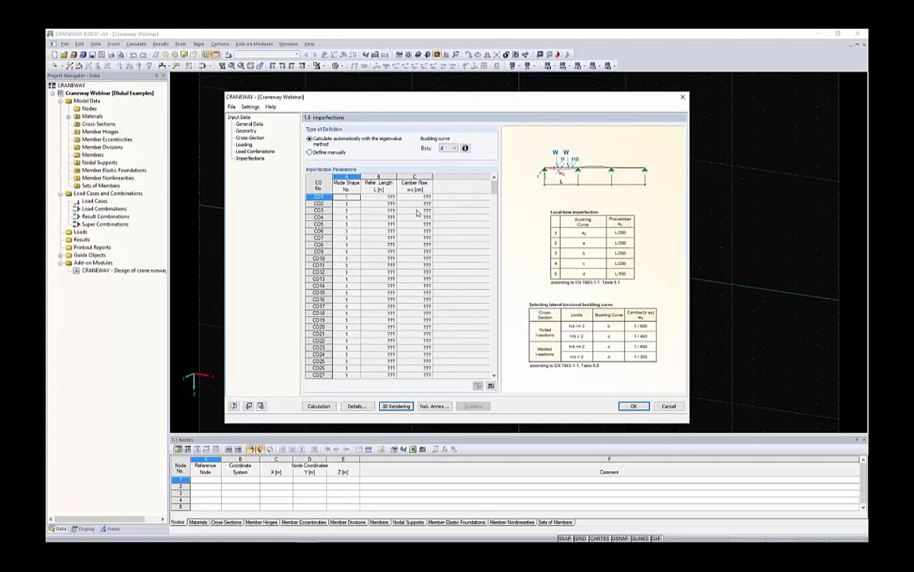
{"action": "left_click", "coordinate": [310, 151]}
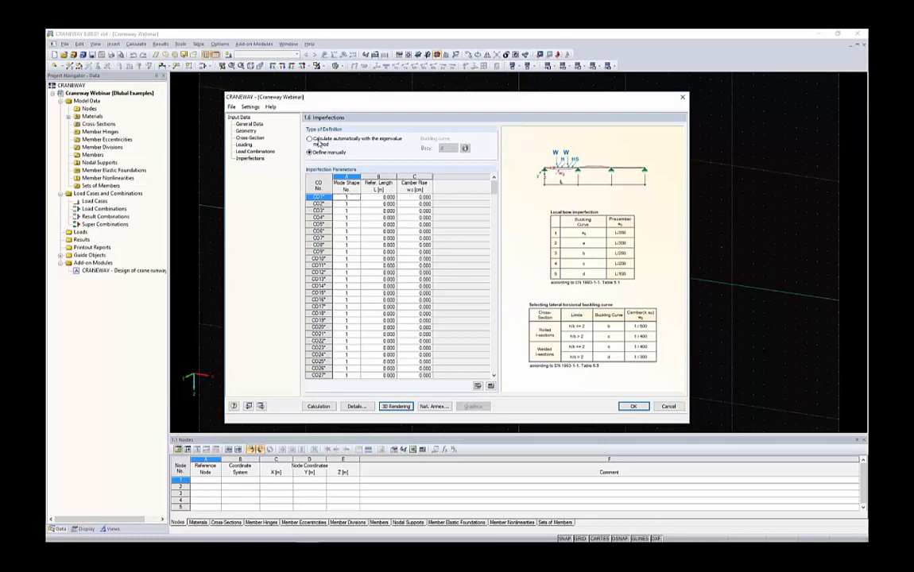
{"action": "left_click", "coordinate": [346, 141]}
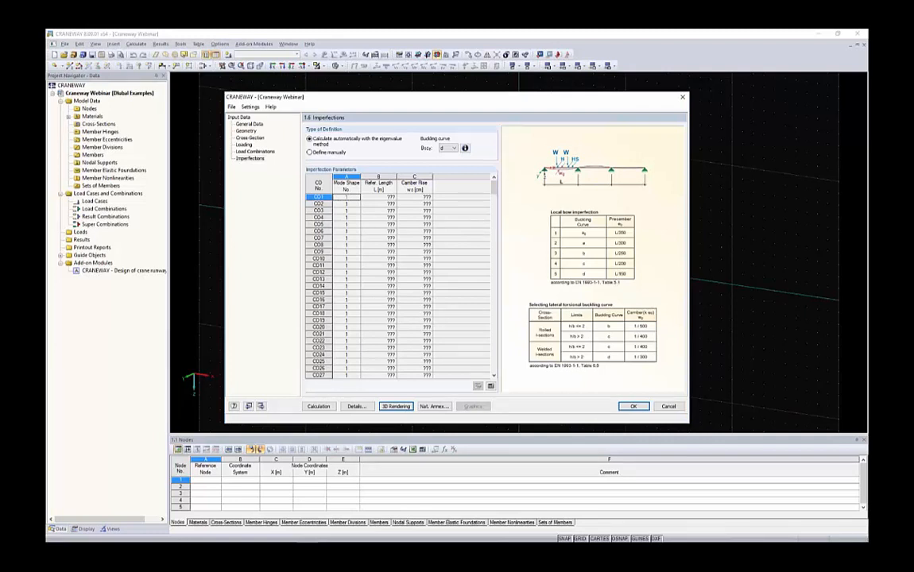
Run the crane girder calculation and accept the automatic increase of the number of eigenvalues for generating imperfections.
{"action": "left_click", "coordinate": [318, 406]}
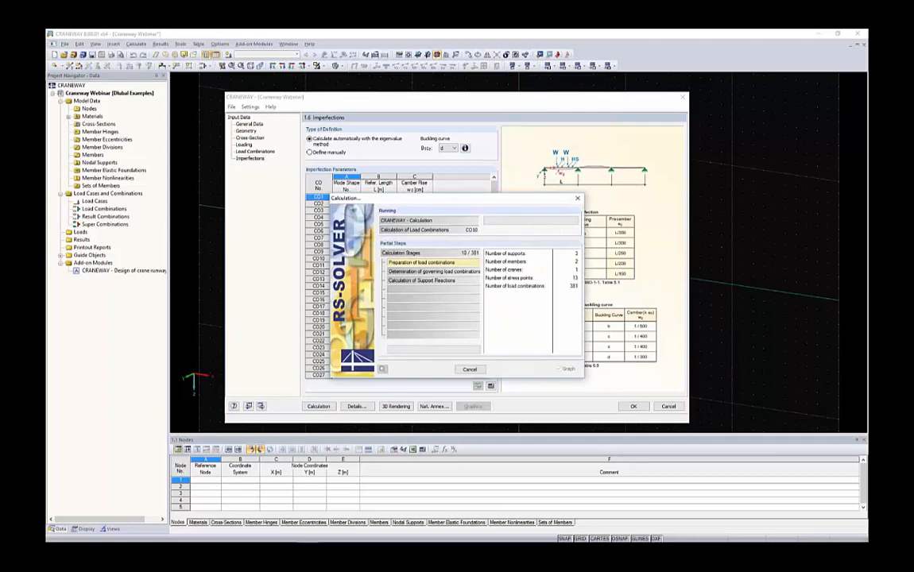
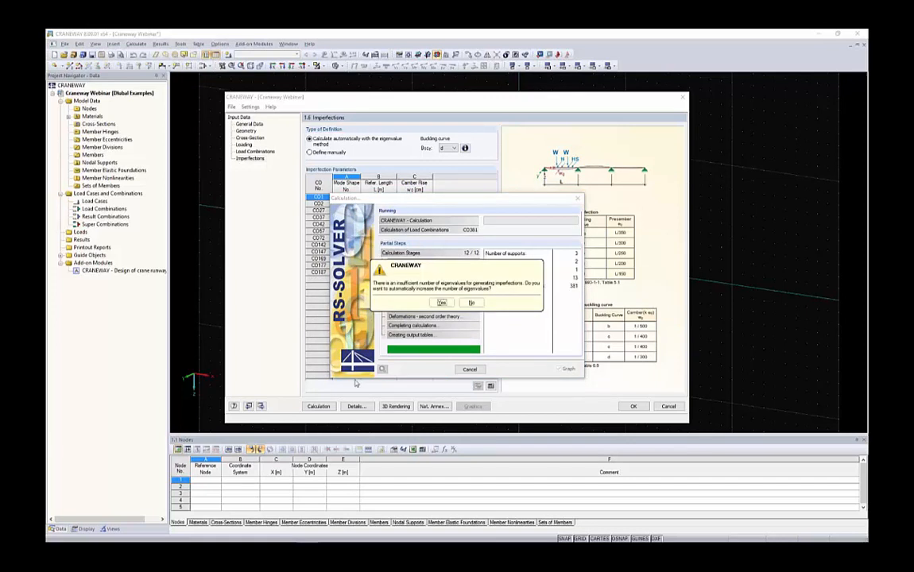
{"action": "left_click_drag", "start_coordinate": [411, 268], "coordinate": [263, 252]}
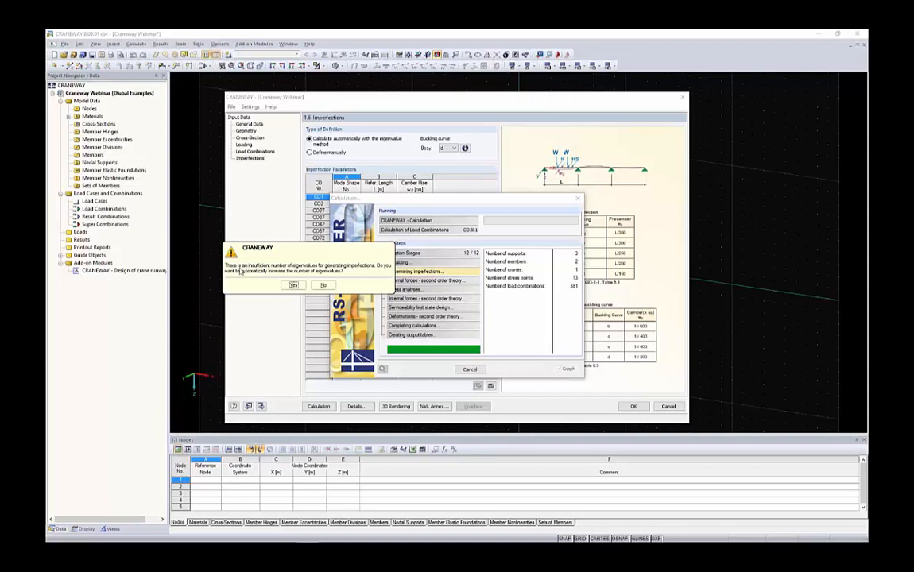
{"action": "left_click", "coordinate": [293, 284]}
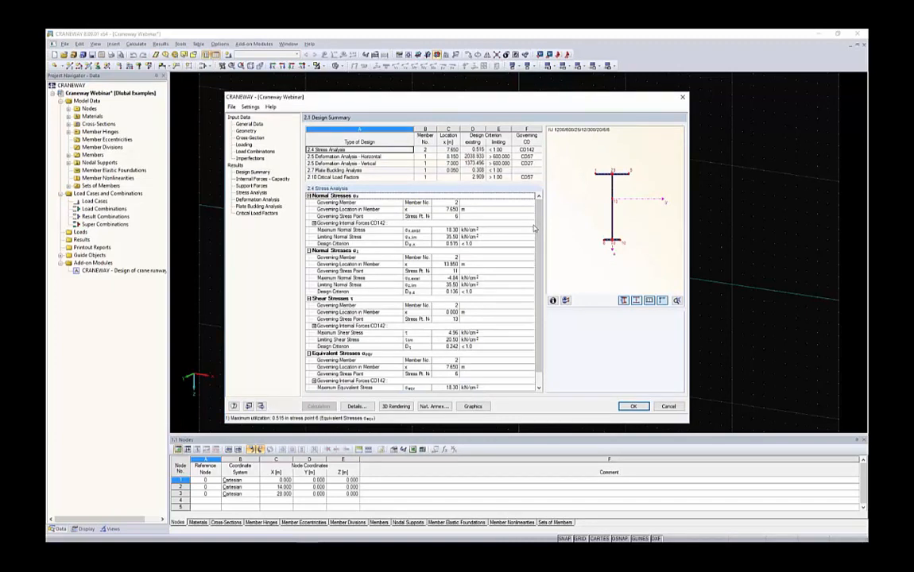
Examine the stress analysis in the design summary, including its governing location and combination and the shear and equivalent stress details.
{"action": "left_click", "coordinate": [253, 172]}
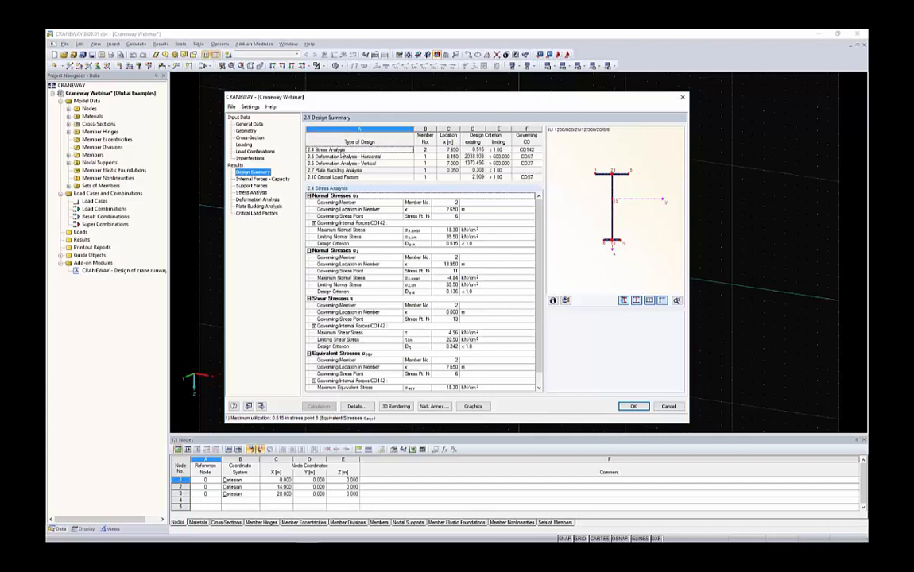
{"action": "left_click", "coordinate": [341, 150]}
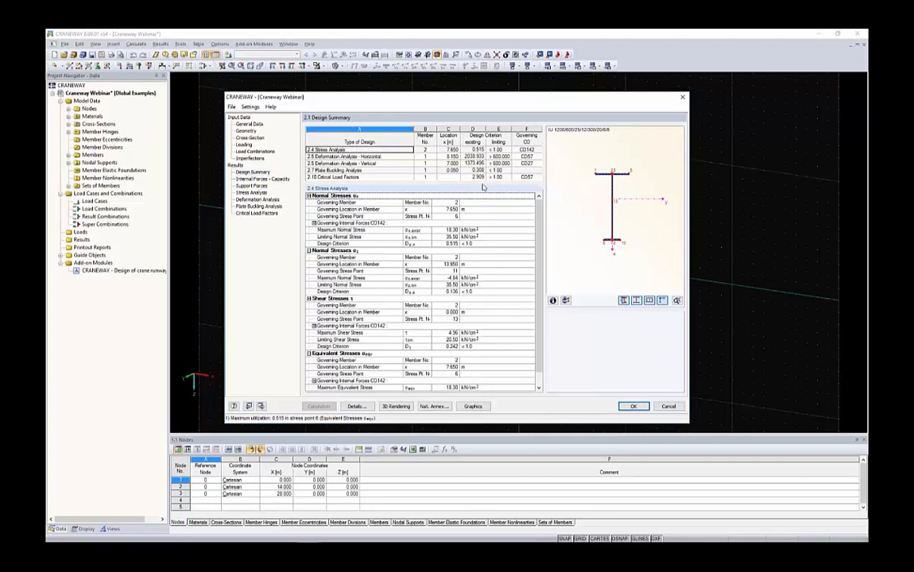
{"action": "left_click", "coordinate": [481, 150]}
{"action": "left_click", "coordinate": [486, 149]}
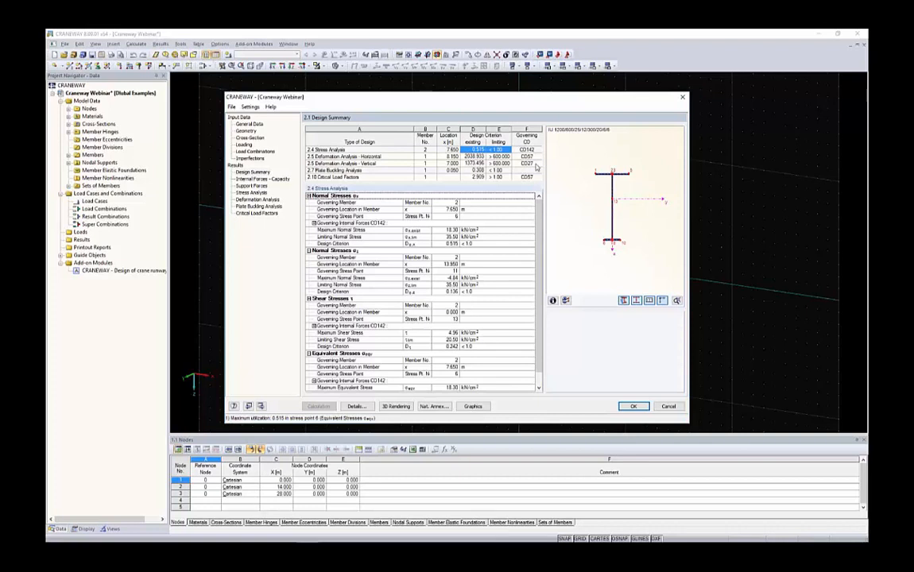
{"action": "left_click_drag", "start_coordinate": [529, 150], "coordinate": [451, 149]}
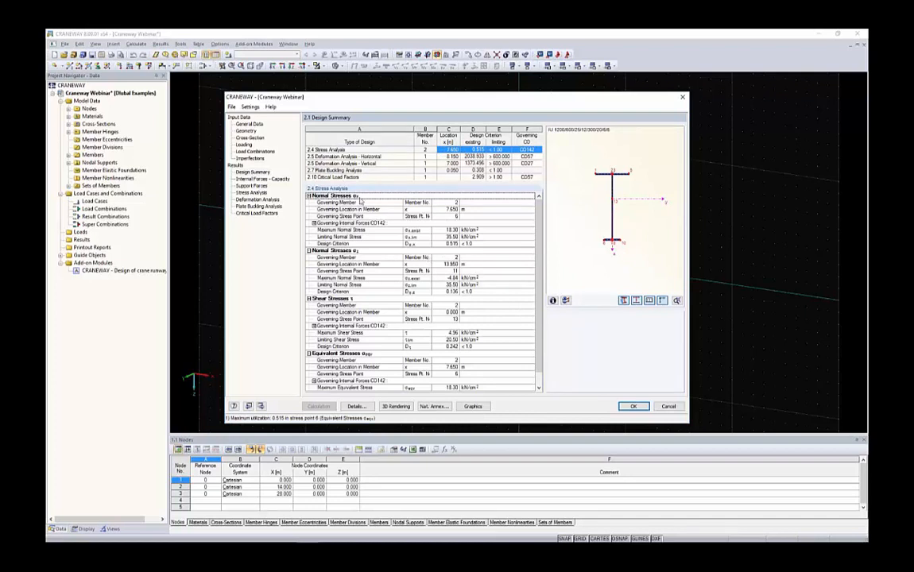
{"action": "left_click_drag", "start_coordinate": [362, 305], "coordinate": [439, 345]}
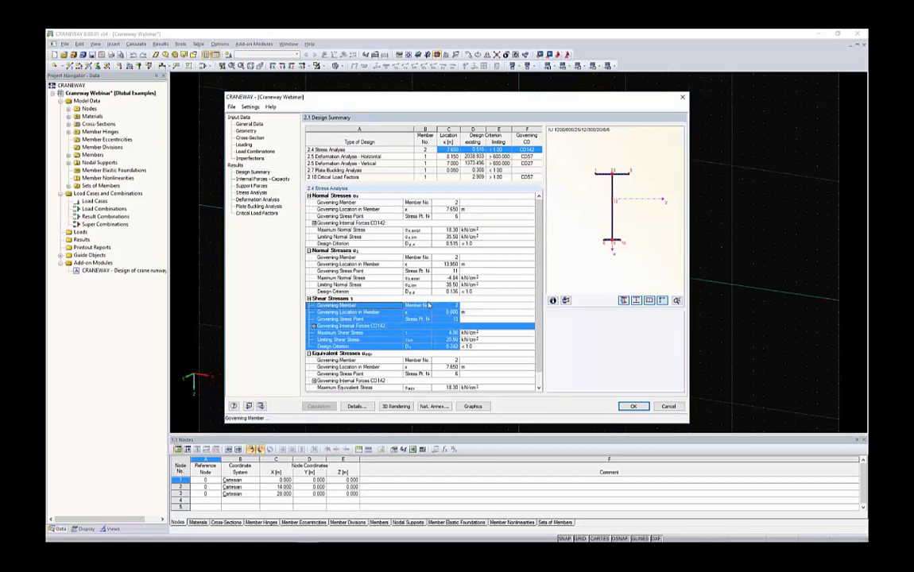
{"action": "scroll", "coordinate": [420, 338], "scroll_direction": "down", "scroll_amount": 1}
{"action": "left_click_drag", "start_coordinate": [447, 388], "coordinate": [344, 347]}
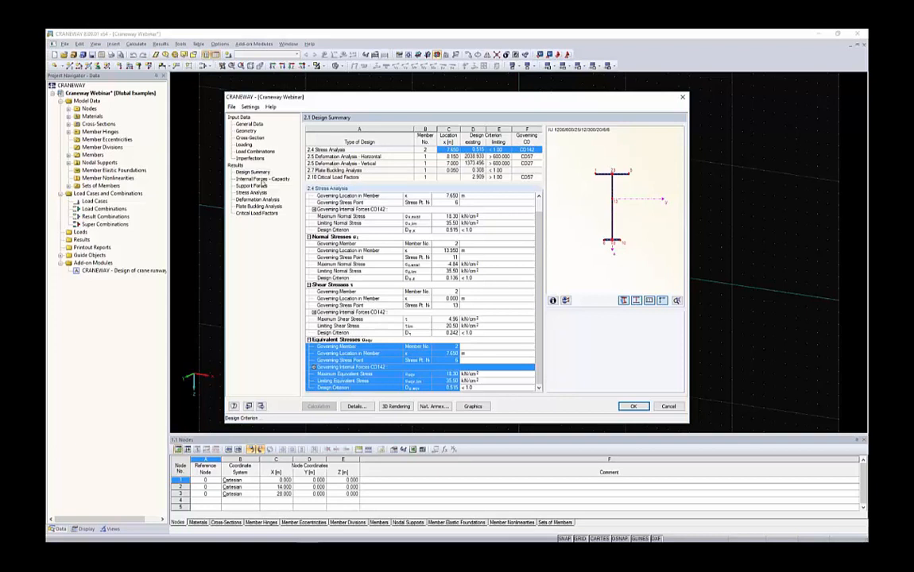
Review the capacity internal forces of the members and the support forces at the nodes.
{"action": "left_click", "coordinate": [261, 179]}
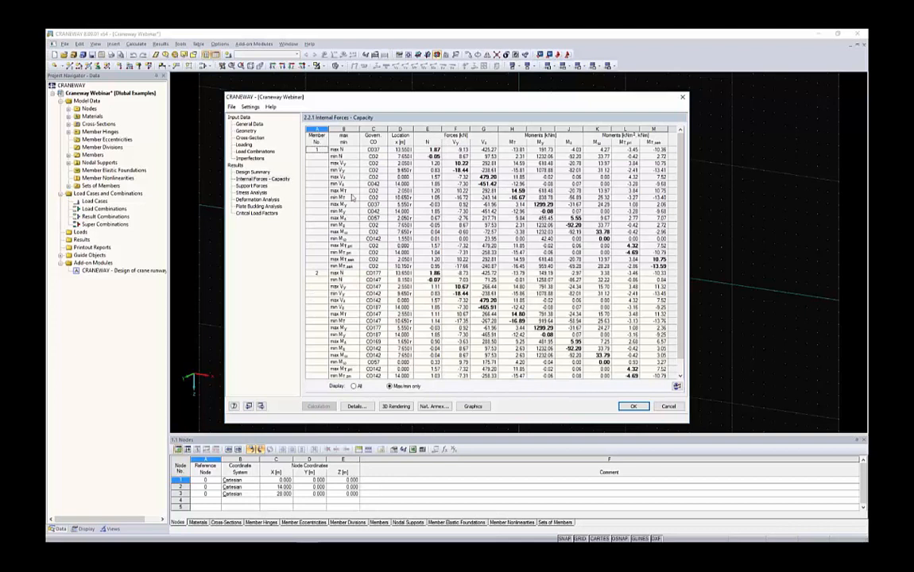
{"action": "left_click", "coordinate": [251, 185]}
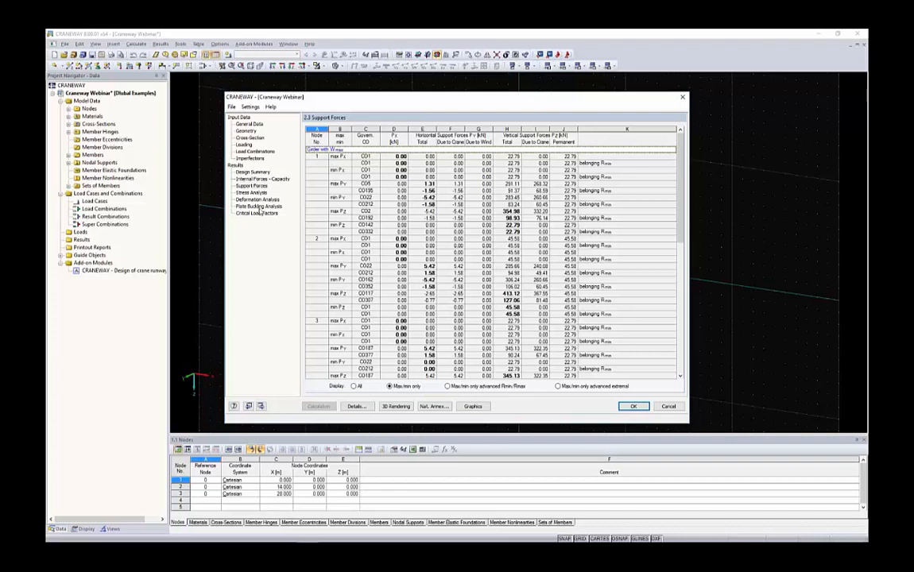
{"action": "left_click", "coordinate": [231, 107]}
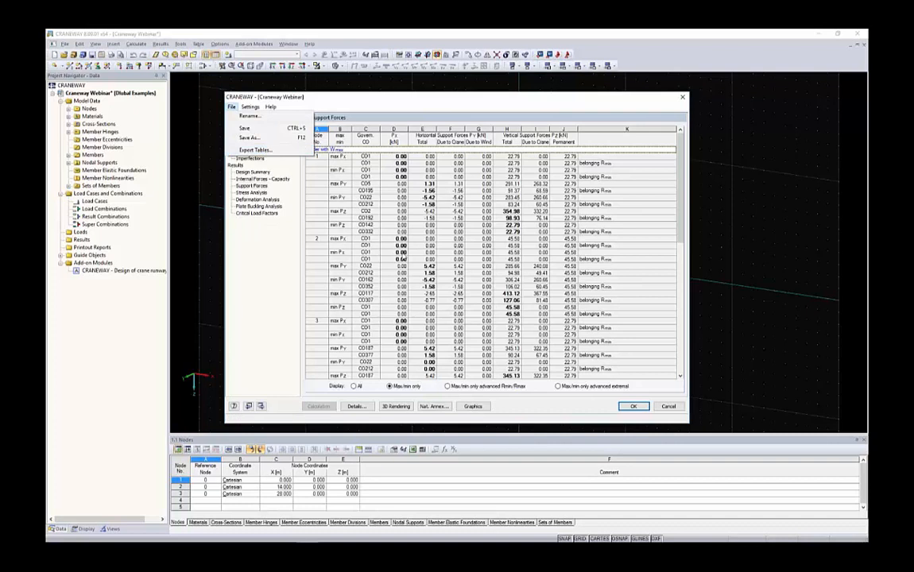
{"action": "left_click", "coordinate": [403, 253]}
{"action": "left_click_drag", "start_coordinate": [338, 159], "coordinate": [496, 243]}
{"action": "left_click", "coordinate": [542, 259]}
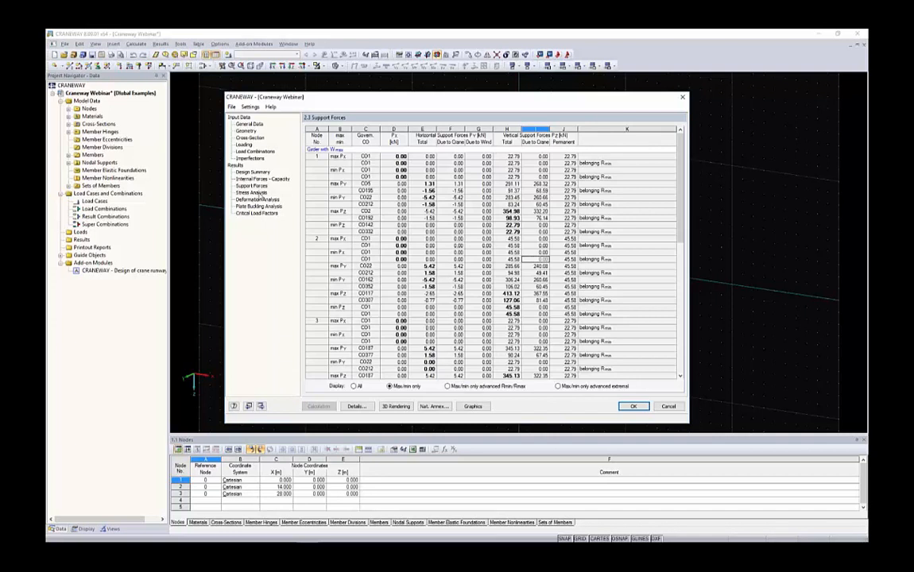
Review the stress analysis, plate buckling analysis and critical load factors of the combinations, and return to the design summary.
{"action": "left_click", "coordinate": [261, 194]}
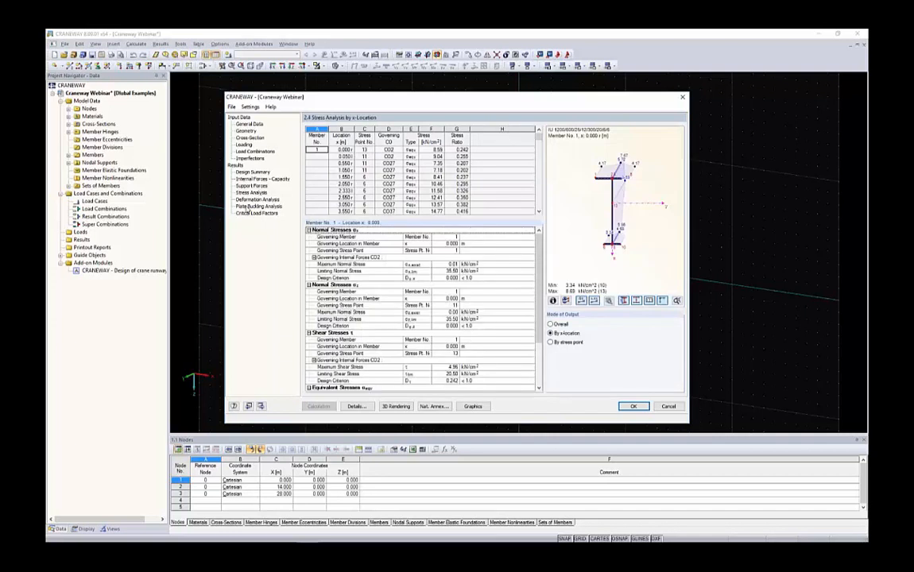
{"action": "left_click", "coordinate": [262, 206]}
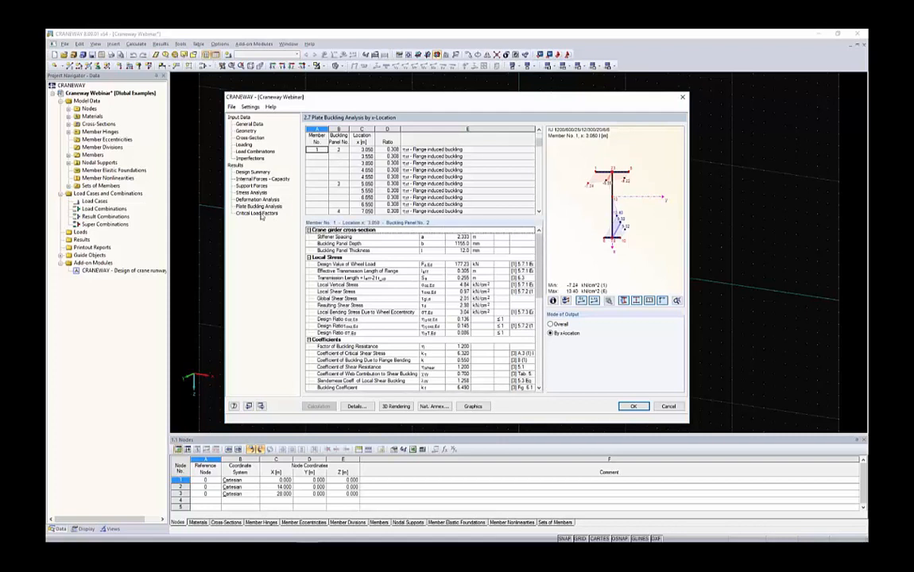
{"action": "left_click", "coordinate": [258, 213]}
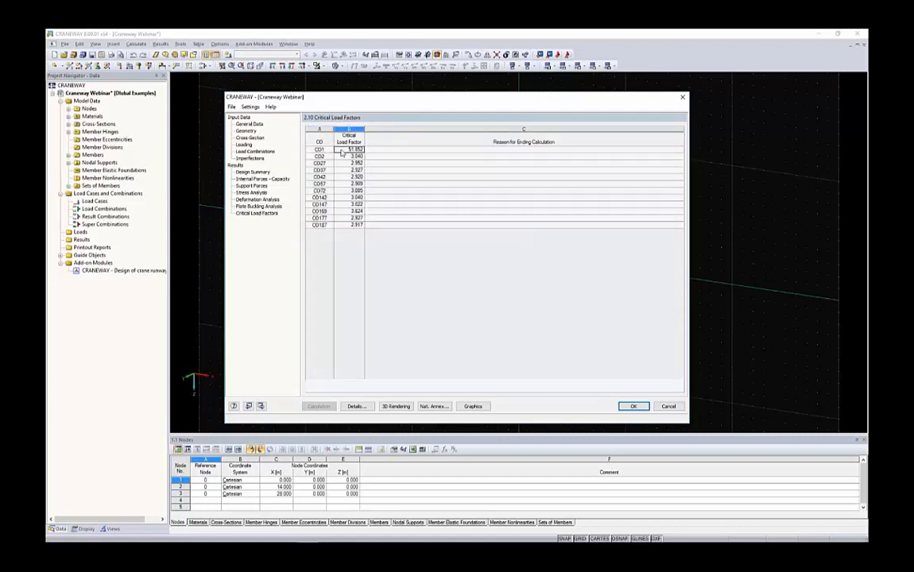
{"action": "left_click_drag", "start_coordinate": [350, 149], "coordinate": [326, 228]}
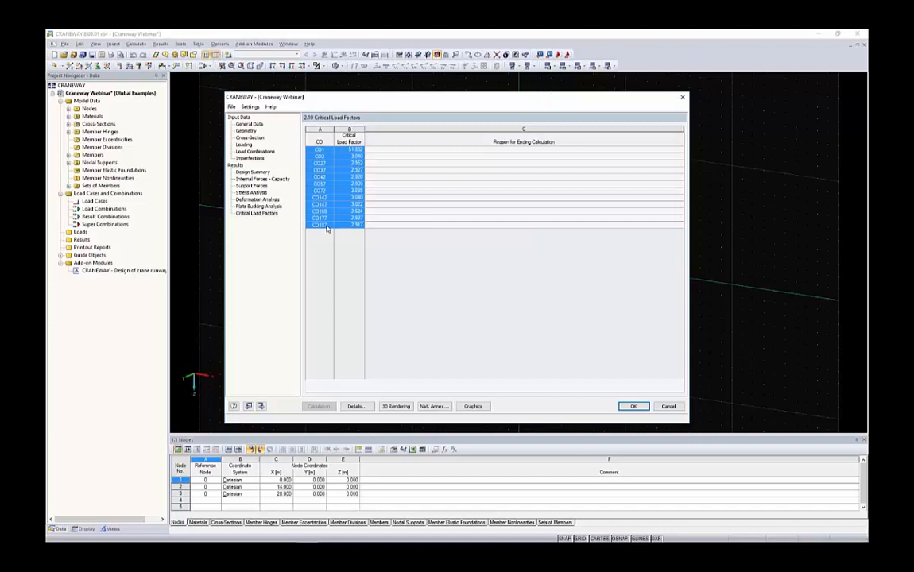
{"action": "left_click", "coordinate": [326, 227]}
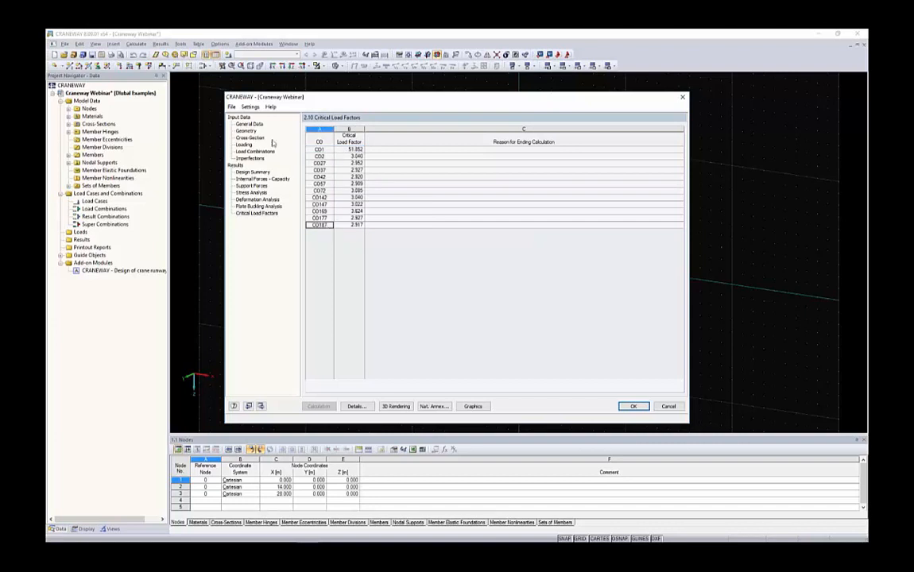
{"action": "left_click", "coordinate": [252, 172]}
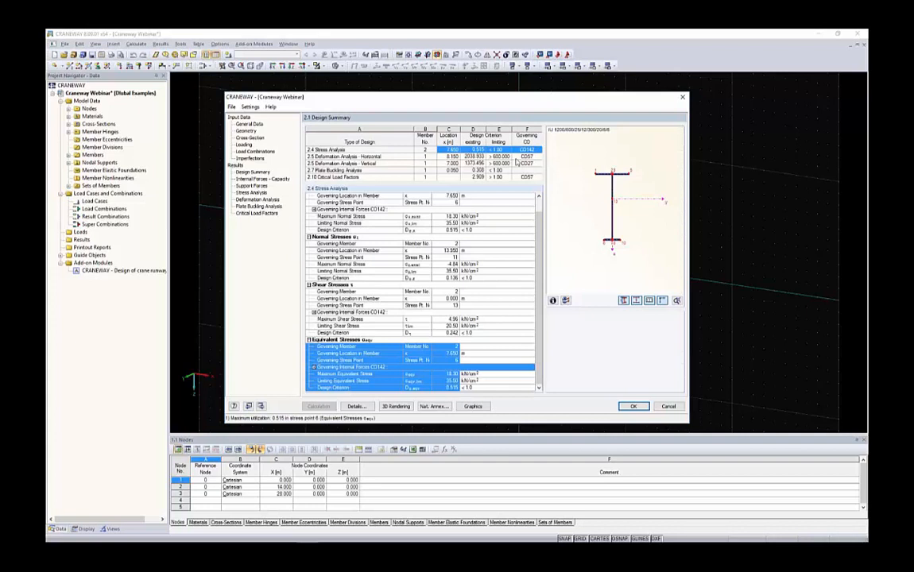
Activate the fatigue design and weld seam design for the cross-section, and check the upper and lower flange-to-web weld thicknesses.
{"action": "left_click", "coordinate": [251, 138]}
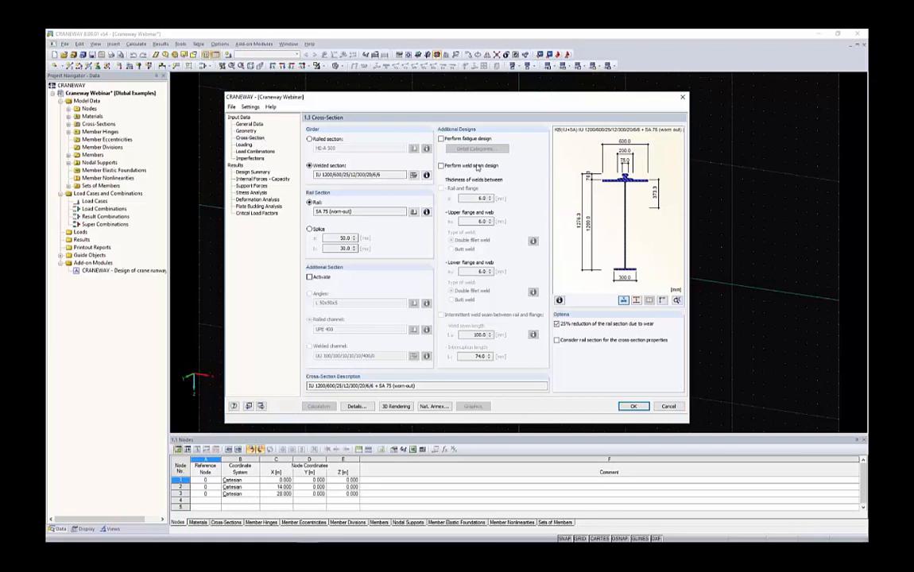
{"action": "left_click", "coordinate": [470, 138]}
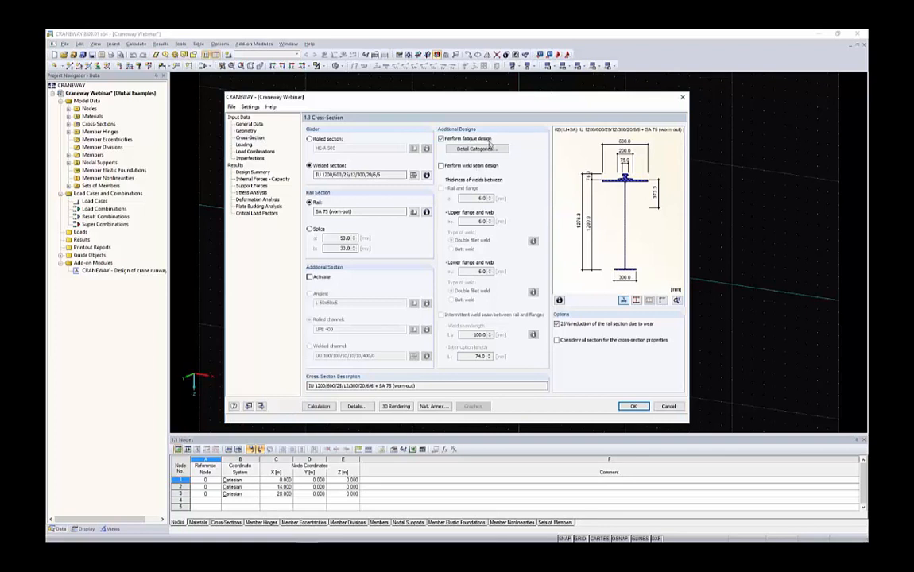
{"action": "left_click", "coordinate": [457, 167]}
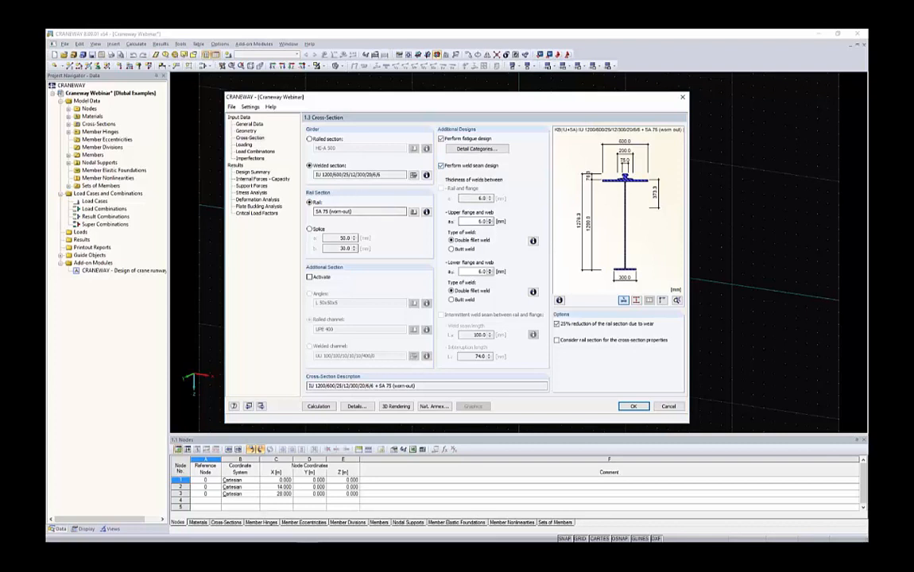
{"action": "left_click_drag", "start_coordinate": [373, 174], "coordinate": [384, 176]}
{"action": "double_click", "coordinate": [481, 221]}
{"action": "double_click", "coordinate": [482, 272]}
Review the fatigue detail categories of the girder's stress points, including stress point 11 where the upper flange meets the web.
{"action": "left_click", "coordinate": [477, 149]}
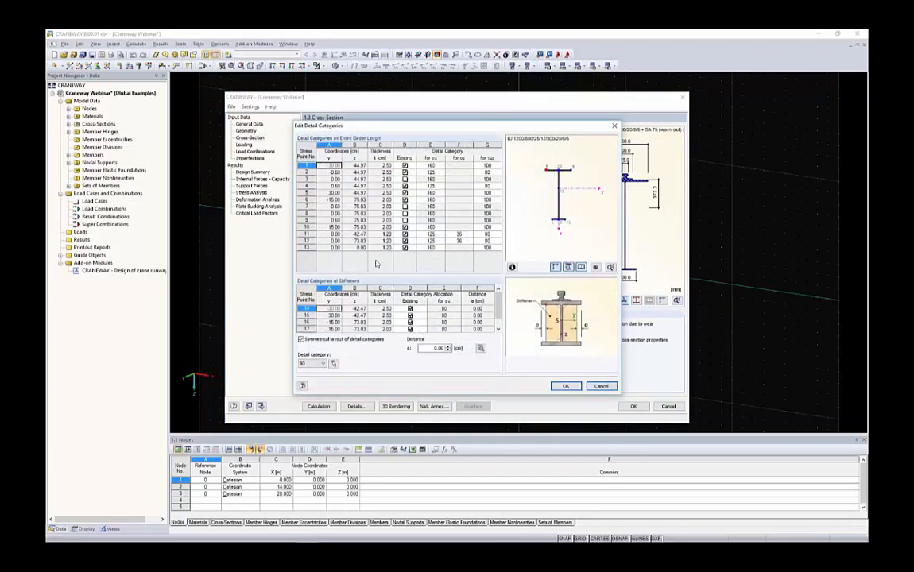
{"action": "left_click", "coordinate": [353, 172]}
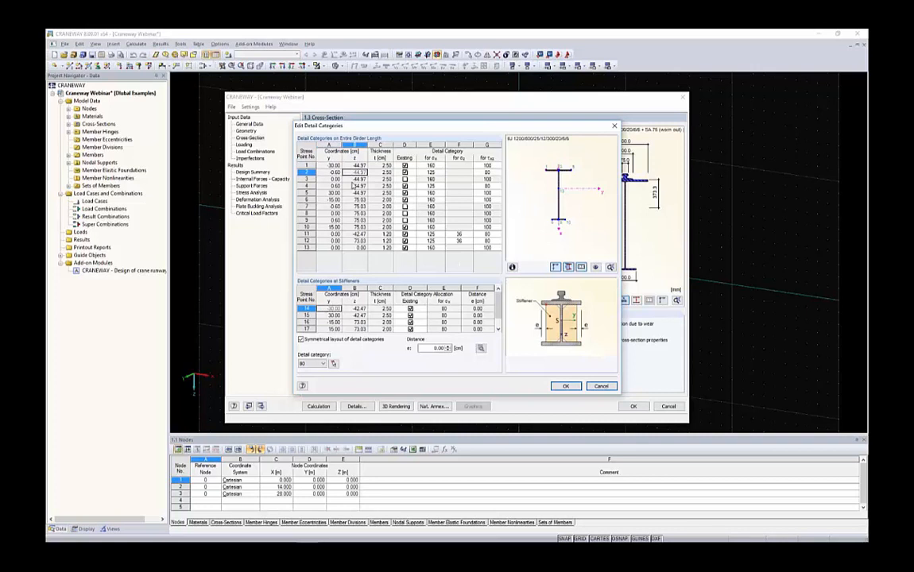
{"action": "left_click", "coordinate": [353, 180]}
{"action": "left_click", "coordinate": [354, 200]}
{"action": "left_click", "coordinate": [366, 234]}
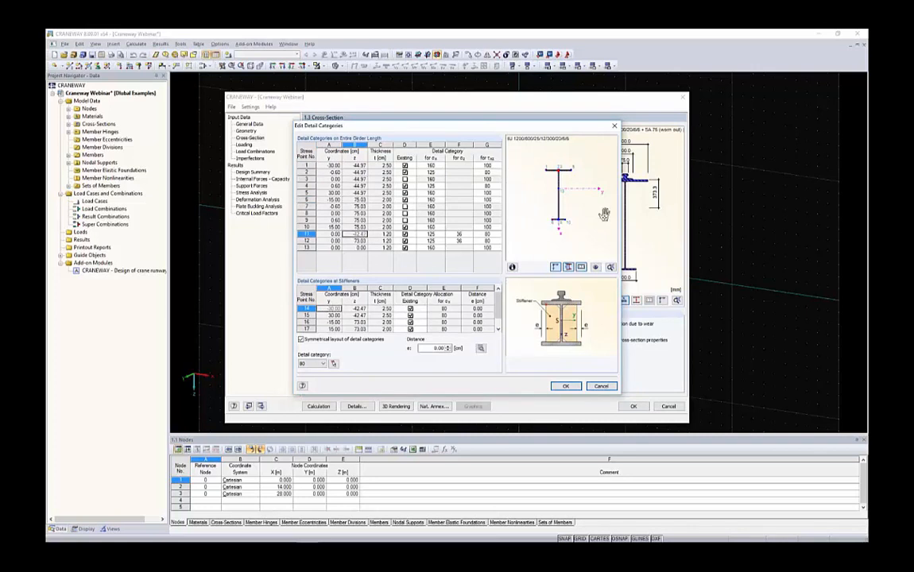
{"action": "scroll", "coordinate": [569, 178], "scroll_direction": "up", "scroll_amount": 2}
{"action": "middle_click_drag", "start_coordinate": [562, 158], "coordinate": [559, 166]}
{"action": "scroll", "coordinate": [560, 168], "scroll_direction": "up", "scroll_amount": 2}
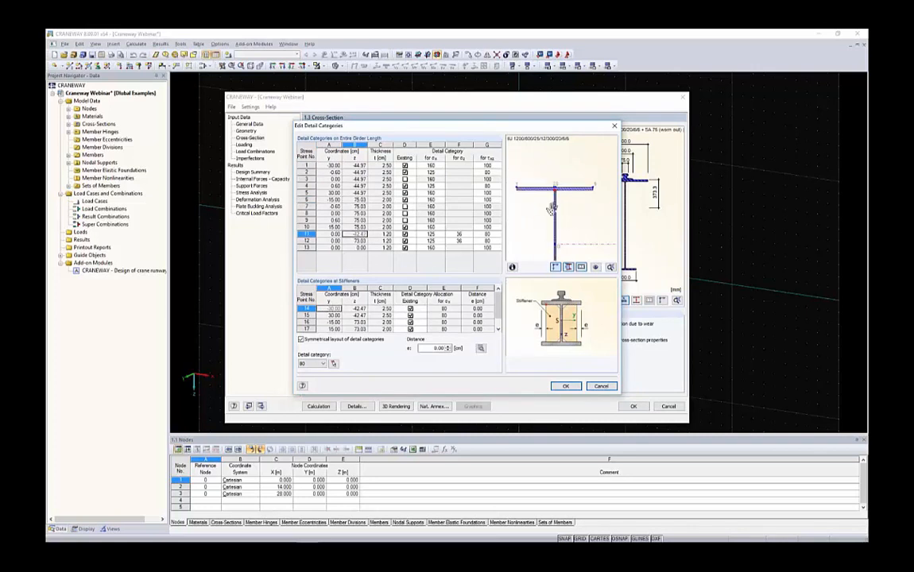
{"action": "scroll", "coordinate": [552, 191], "scroll_direction": "up", "scroll_amount": 2}
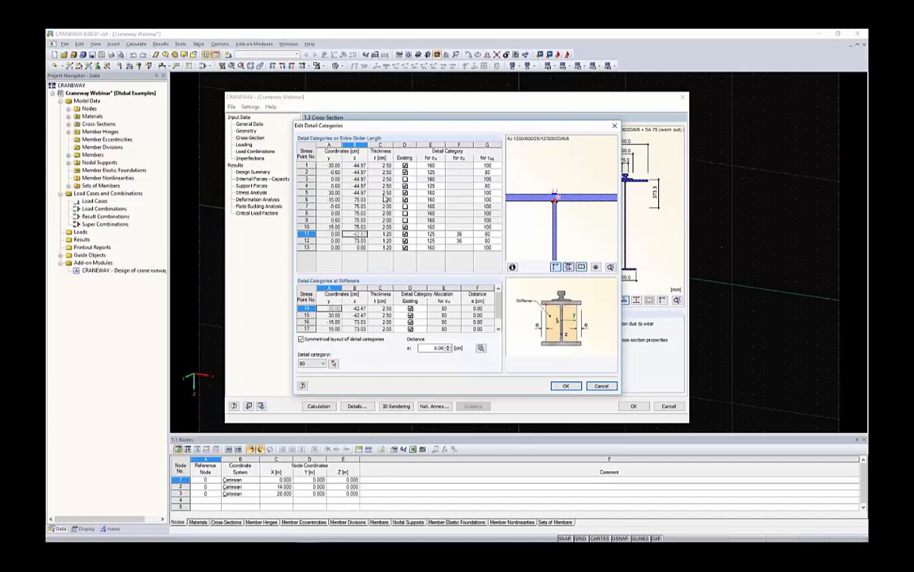
{"action": "left_click", "coordinate": [571, 388]}
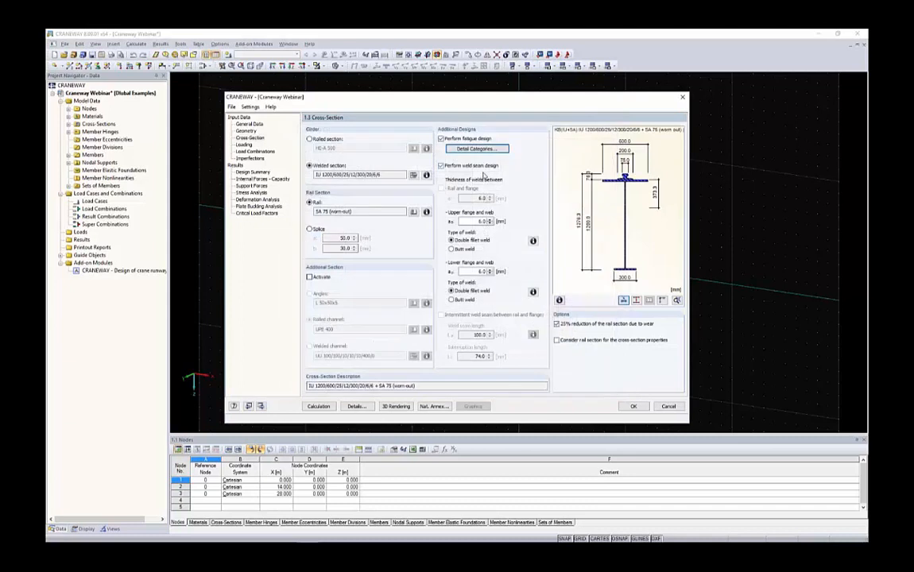
Run the calculation with fatigue and weld seam design, and show the fatigue design in the design summary.
{"action": "left_click", "coordinate": [318, 406]}
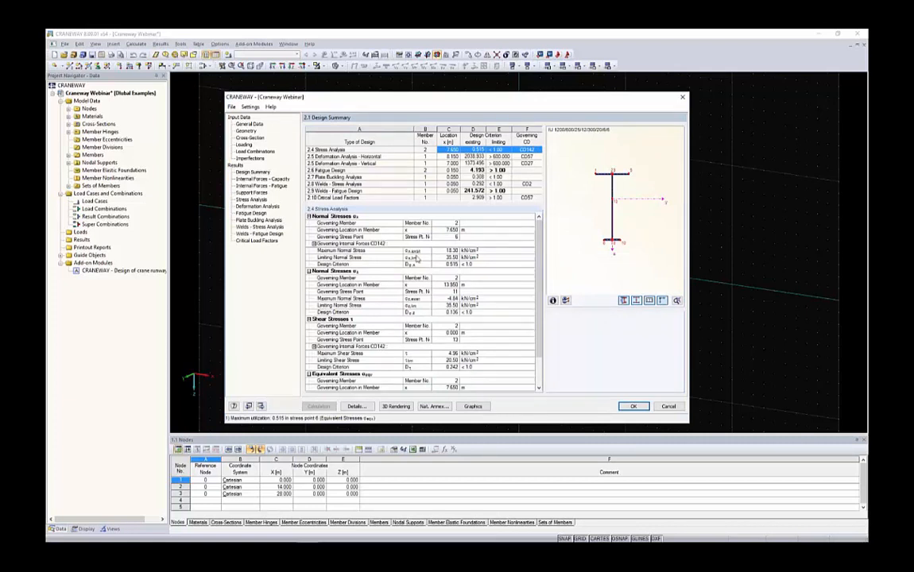
{"action": "left_click", "coordinate": [498, 170]}
{"action": "left_click_drag", "start_coordinate": [491, 170], "coordinate": [466, 171]}
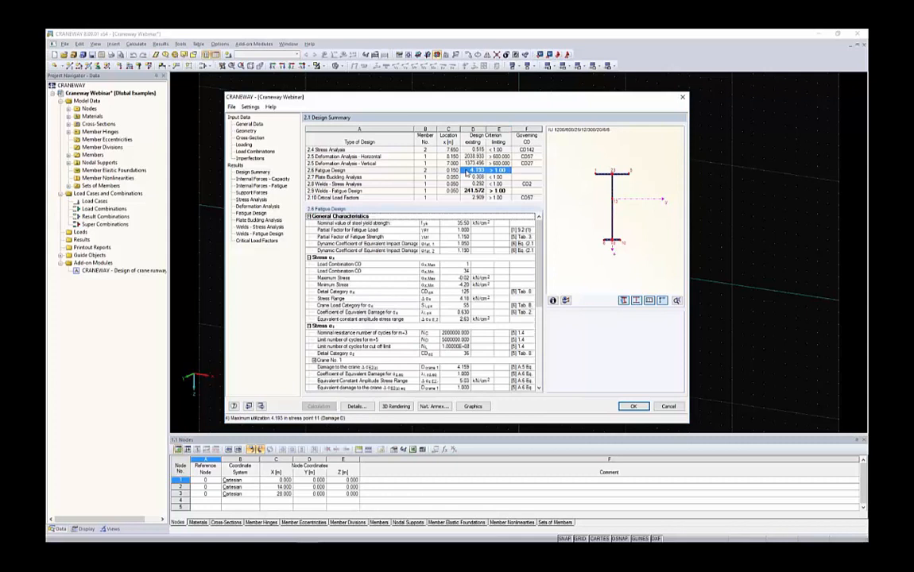
{"action": "left_click", "coordinate": [466, 170]}
{"action": "left_click_drag", "start_coordinate": [334, 171], "coordinate": [492, 173]}
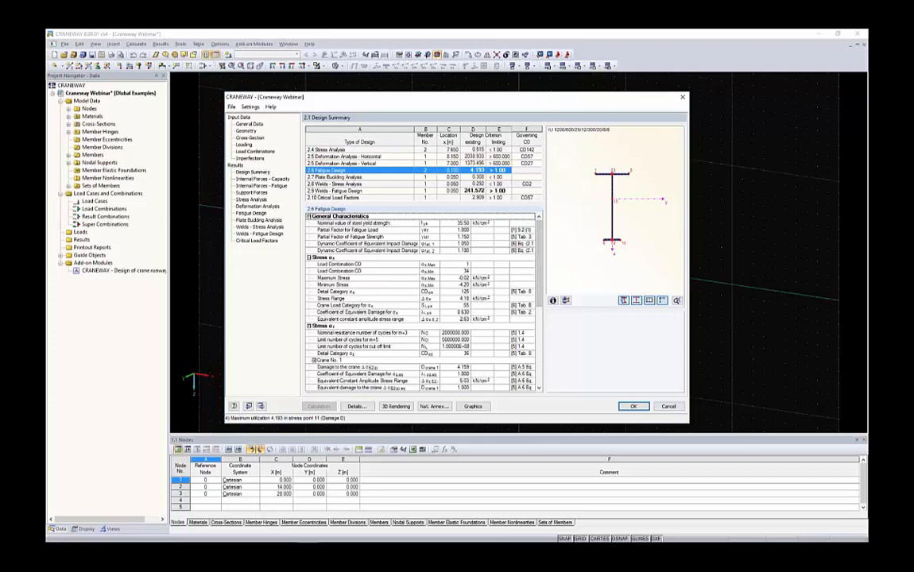
Examine the fatigue design details, including the load combinations, the damage from the crane and the governing design checks.
{"action": "scroll", "coordinate": [443, 260], "scroll_direction": "down", "scroll_amount": 1}
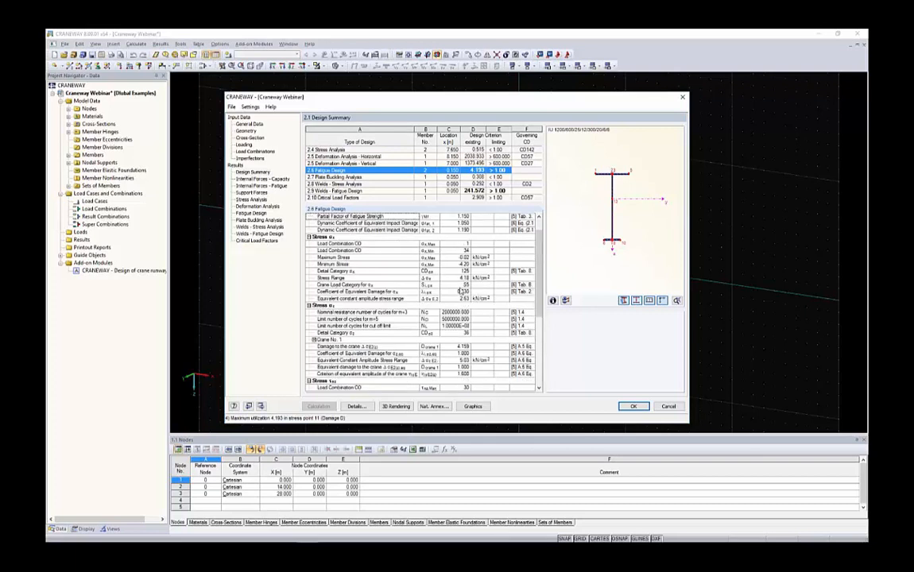
{"action": "left_click_drag", "start_coordinate": [355, 243], "coordinate": [356, 253]}
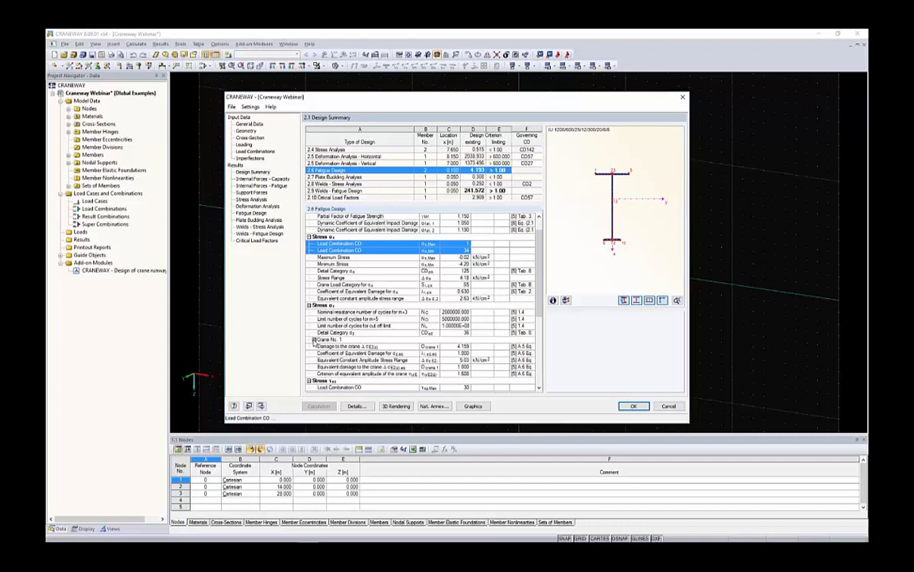
{"action": "left_click", "coordinate": [454, 348]}
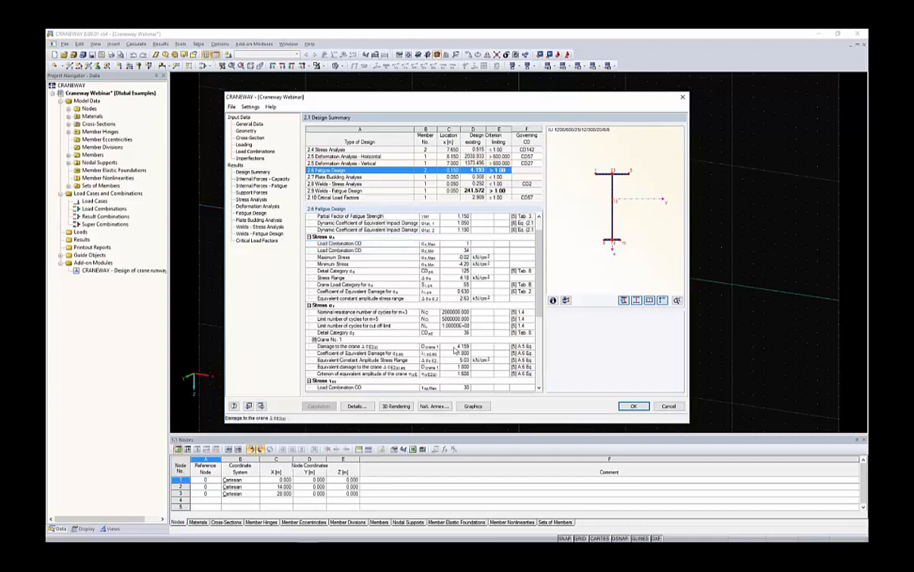
{"action": "left_click", "coordinate": [387, 352]}
{"action": "scroll", "coordinate": [394, 351], "scroll_direction": "down", "scroll_amount": 3}
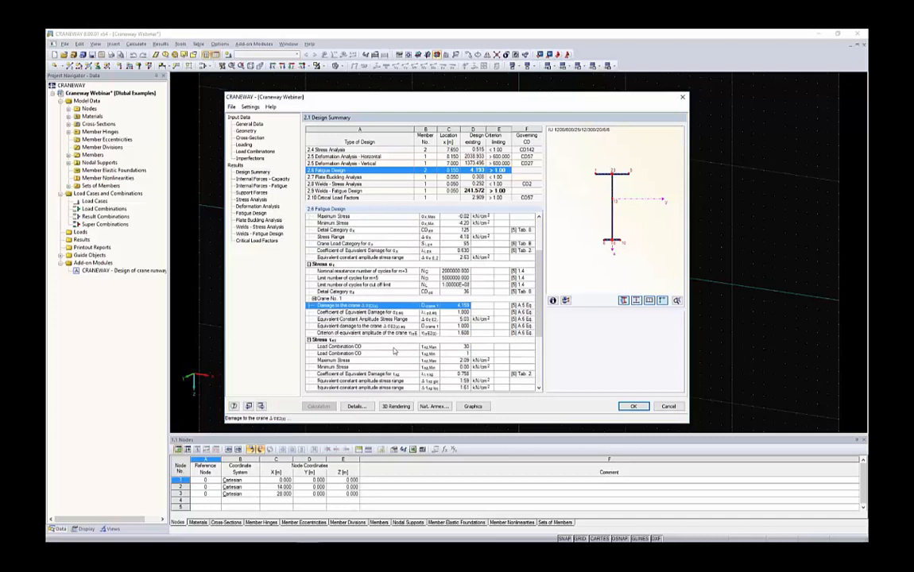
{"action": "scroll", "coordinate": [394, 350], "scroll_direction": "down", "scroll_amount": 3}
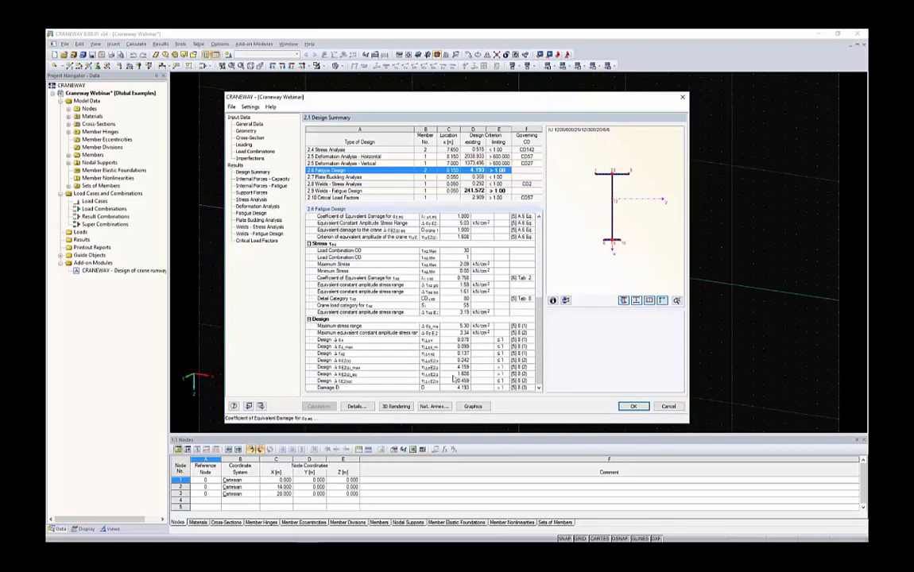
{"action": "mouse_move", "coordinate": [511, 372]}
{"action": "left_mouse_down"}
{"action": "mouse_move", "coordinate": [499, 372]}
{"action": "mouse_move", "coordinate": [519, 371]}
{"action": "left_mouse_up"}
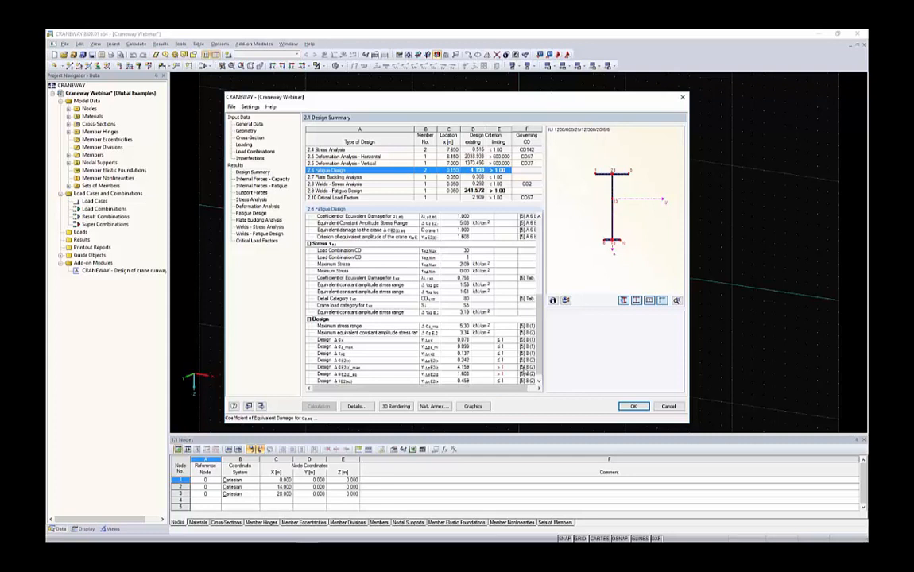
{"action": "left_click", "coordinate": [377, 368]}
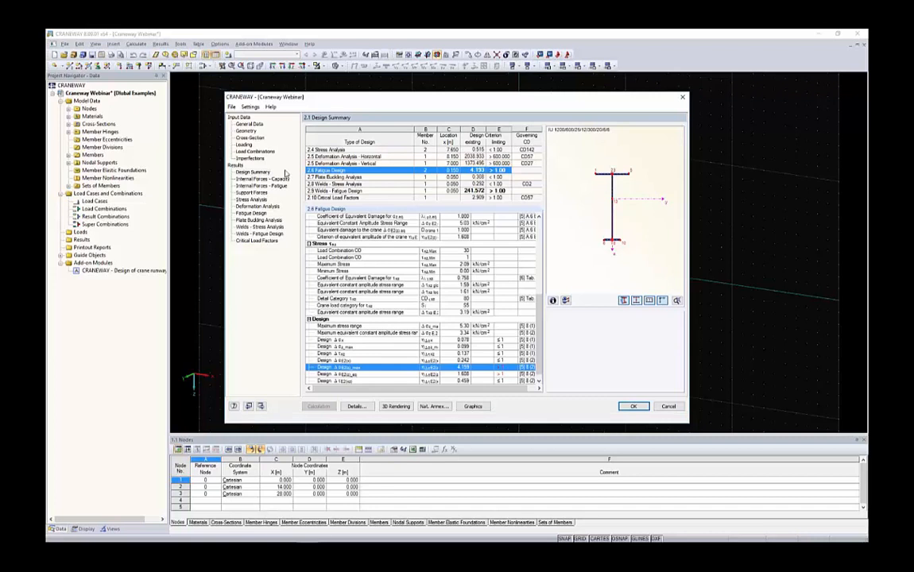
Return to the cross-section settings and view the information about the weld types for the upper flange-to-web weld.
{"action": "left_click", "coordinate": [250, 138]}
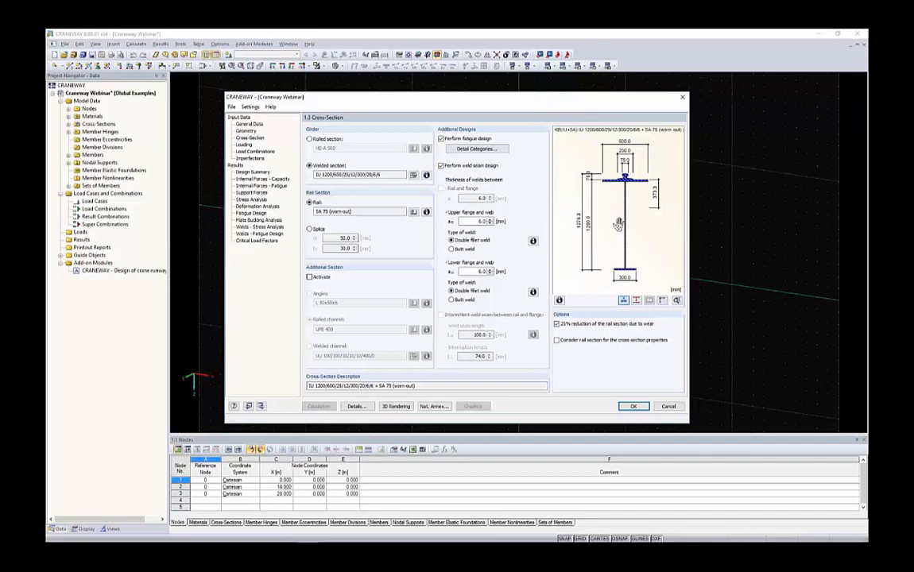
{"action": "left_click", "coordinate": [534, 241]}
{"action": "left_click_drag", "start_coordinate": [459, 184], "coordinate": [309, 181]}
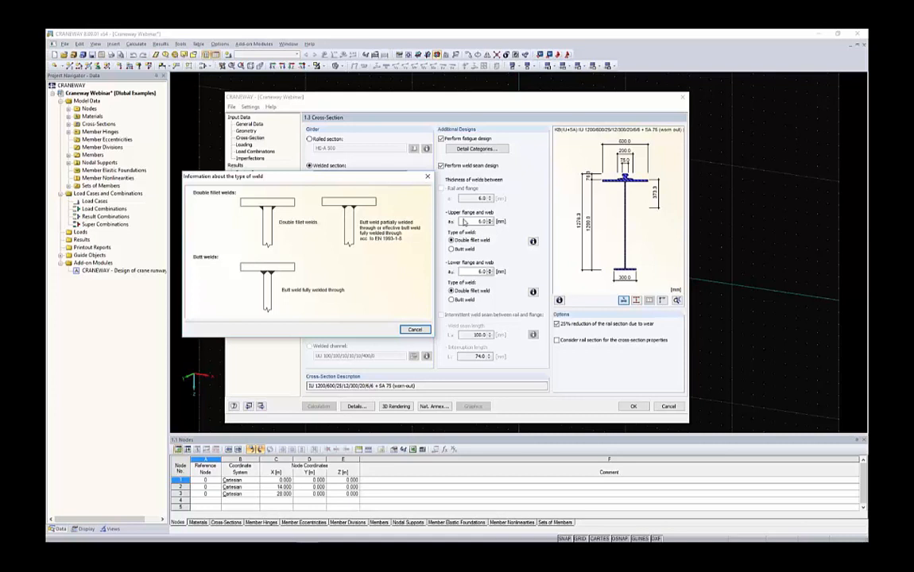
{"action": "left_click", "coordinate": [413, 329]}
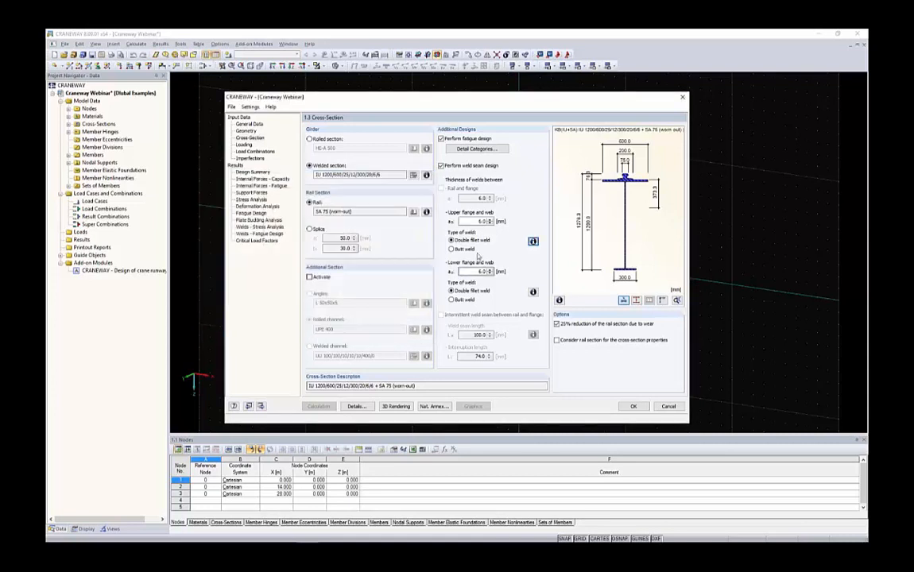
Try a butt weld between the lower flange and web, recalculate, and check the fatigue design.
{"action": "left_click", "coordinate": [463, 299]}
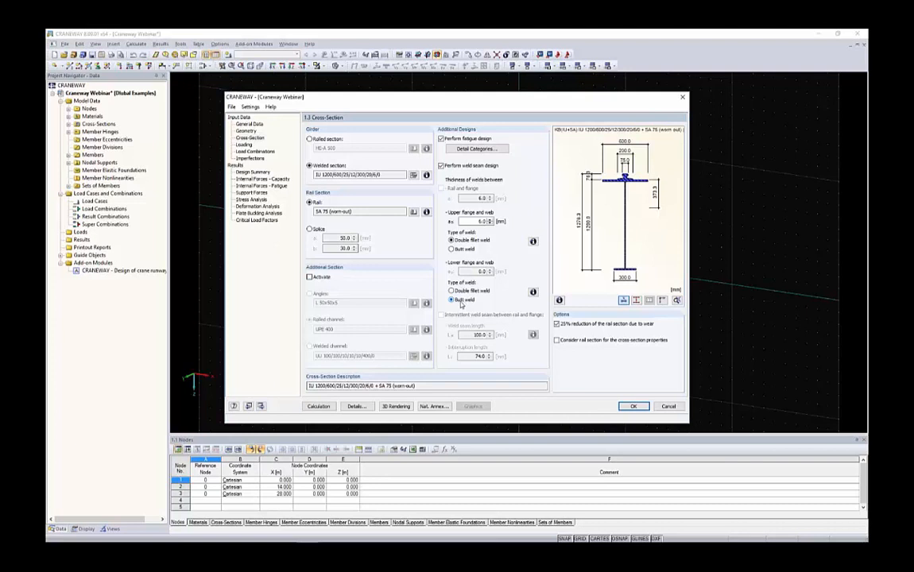
{"action": "left_click", "coordinate": [317, 406]}
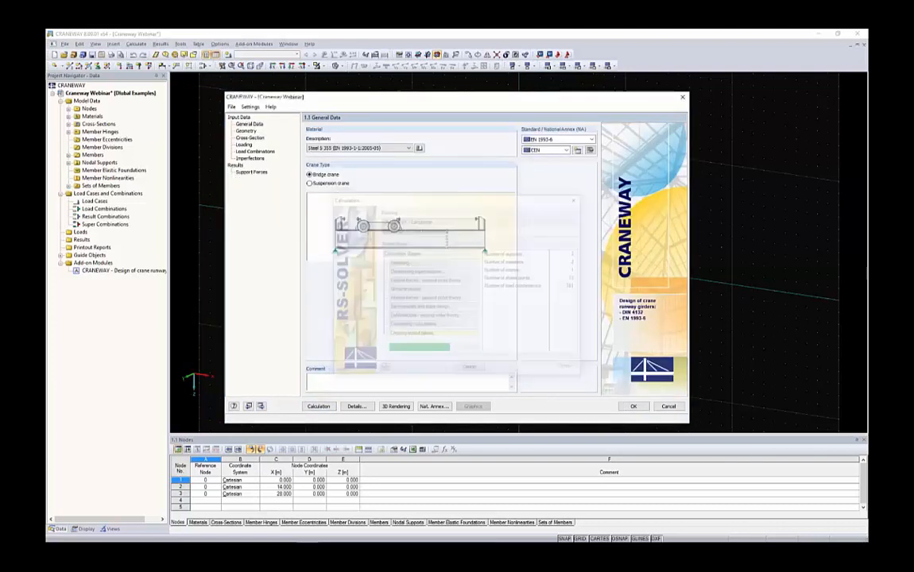
{"action": "left_click", "coordinate": [471, 171]}
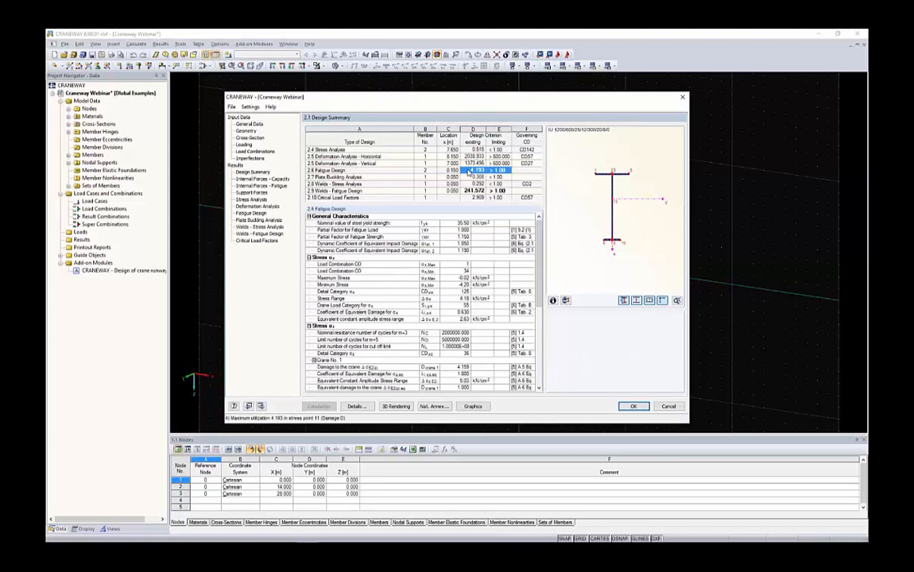
Restore the lower flange-to-web weld to double fillet, set the upper flange-to-web weld to butt weld, and recalculate.
{"action": "left_click", "coordinate": [249, 139]}
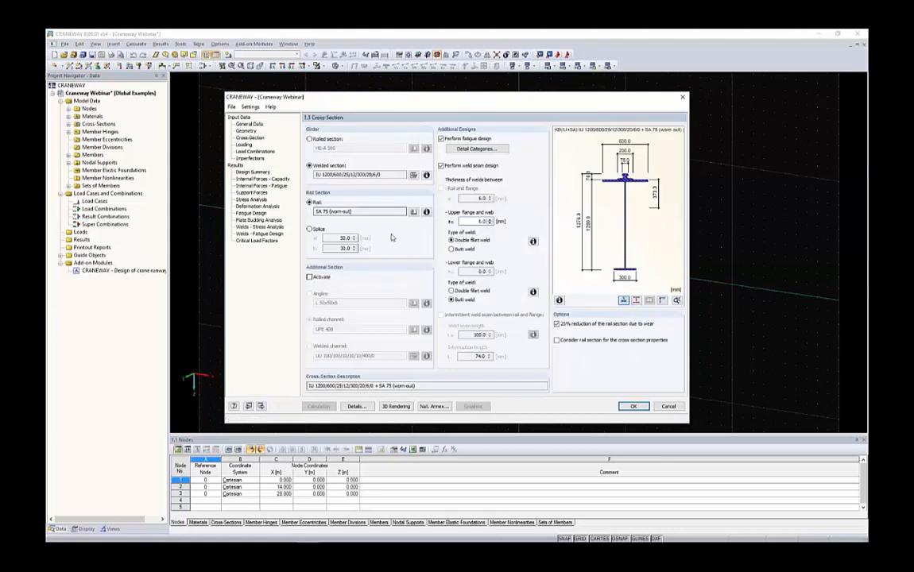
{"action": "left_click", "coordinate": [451, 291]}
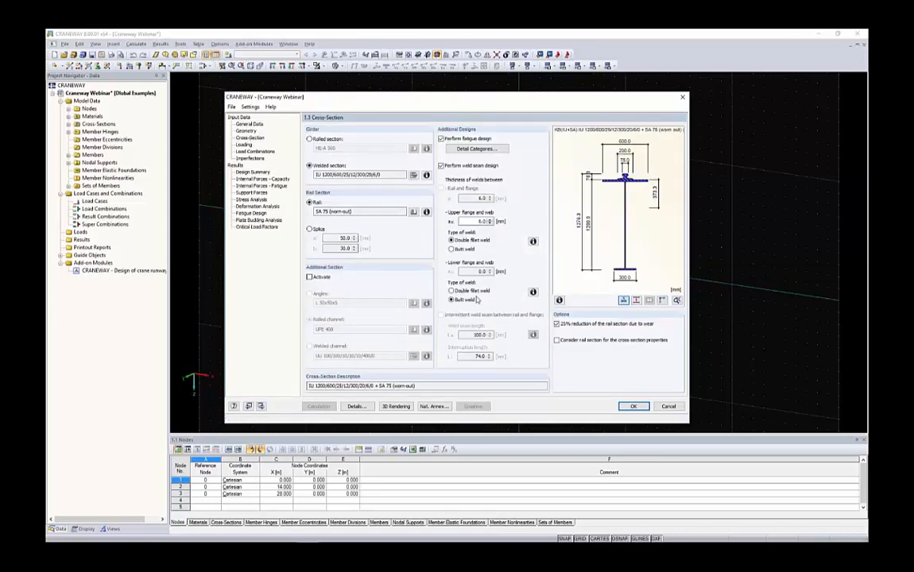
{"action": "left_click", "coordinate": [459, 248]}
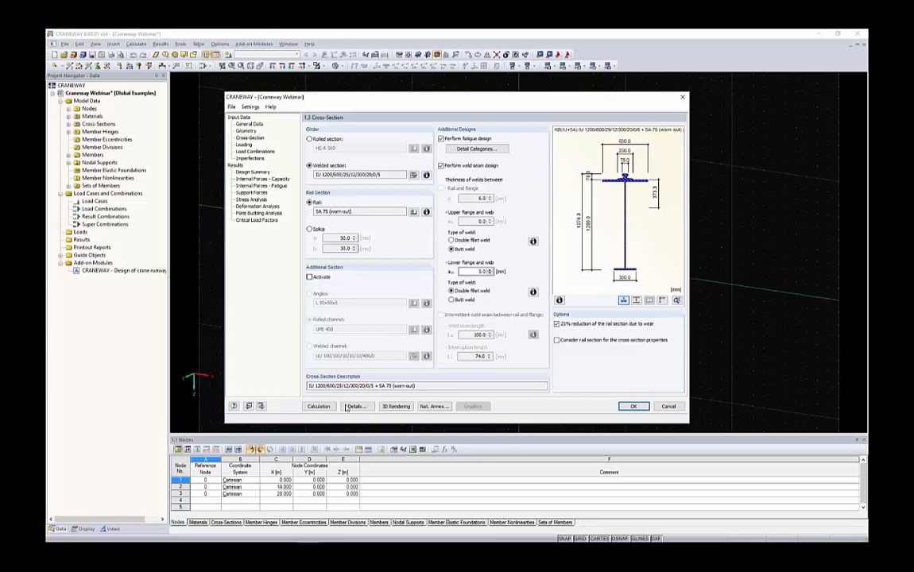
{"action": "left_click", "coordinate": [318, 407]}
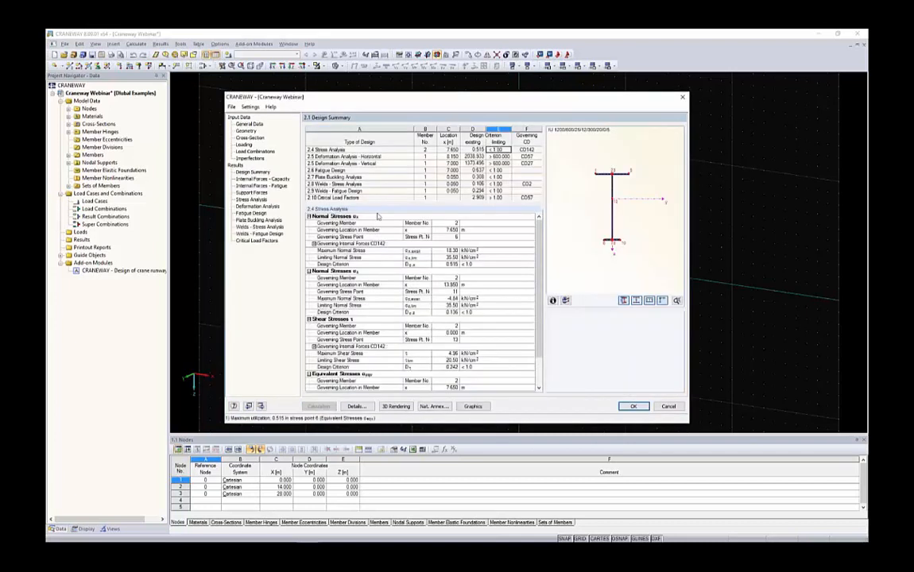
Review the fatigue design in the design summary and the fatigue ratios by x-location along both members.
{"action": "left_click", "coordinate": [478, 170]}
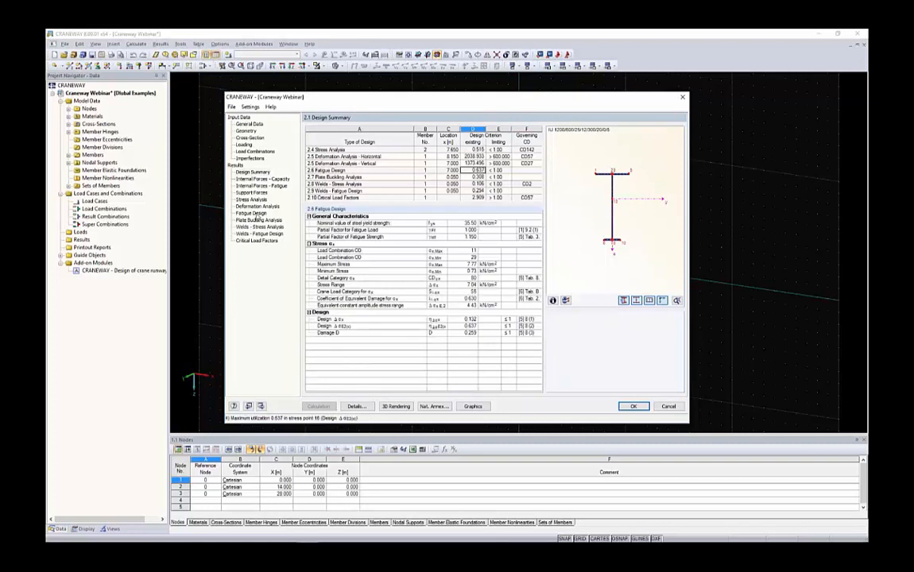
{"action": "left_click", "coordinate": [251, 215]}
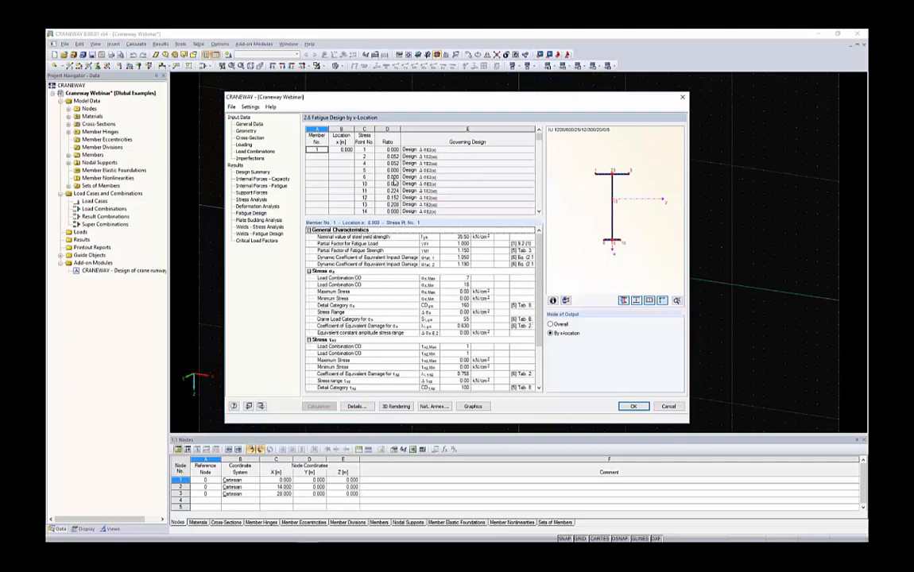
{"action": "scroll", "coordinate": [393, 183], "scroll_direction": "down", "scroll_amount": 5}
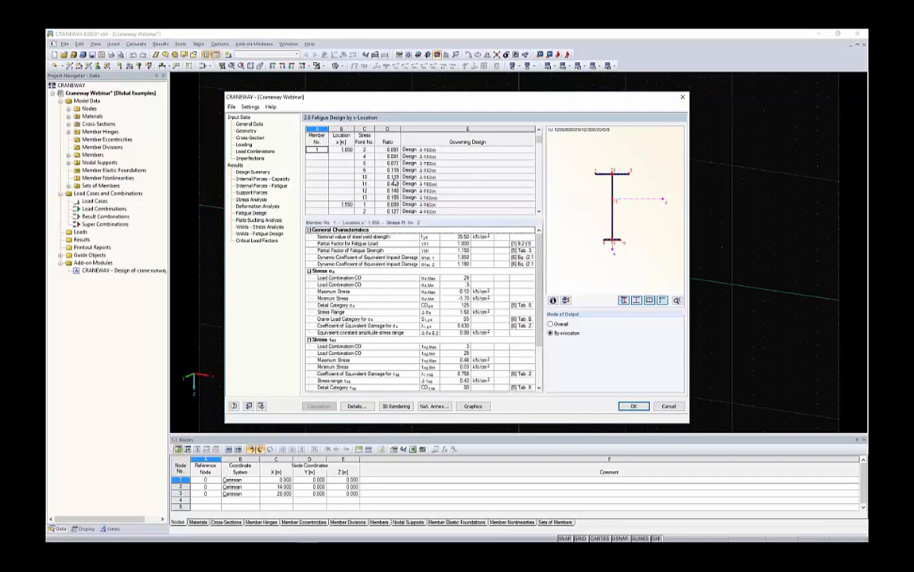
{"action": "scroll", "coordinate": [393, 183], "scroll_direction": "down", "scroll_amount": 8}
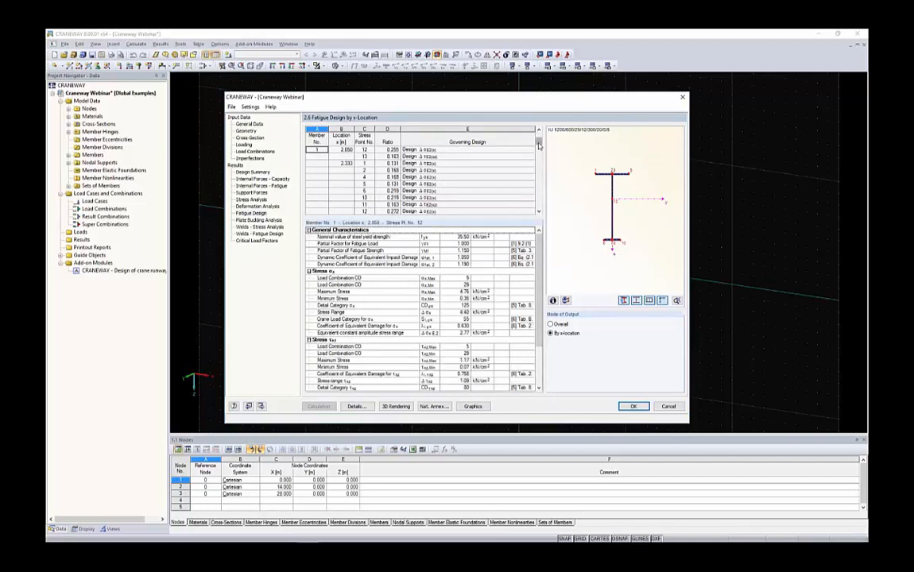
{"action": "left_click_drag", "start_coordinate": [538, 143], "coordinate": [538, 203]}
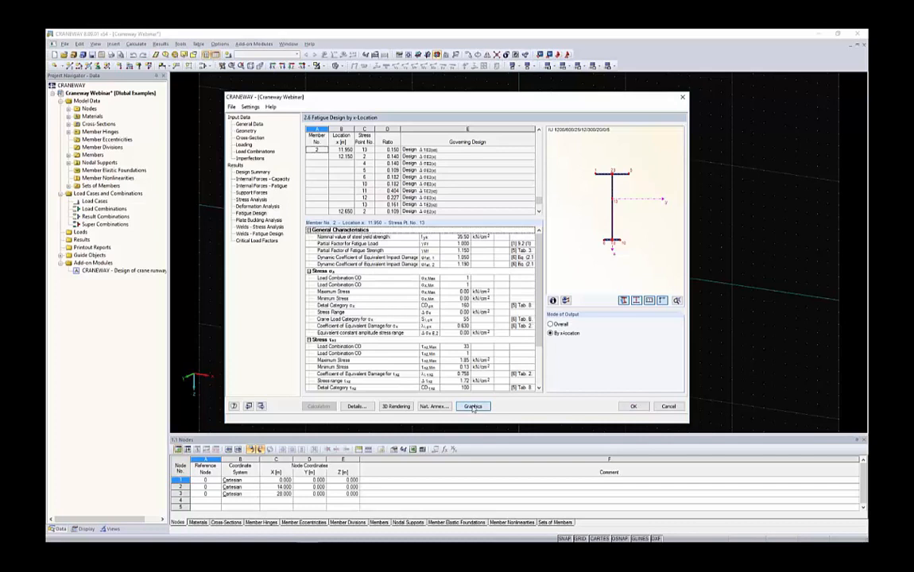
Show the design results graphically and view the Sigma Total + stress diagram along both spans of the girder.
{"action": "left_click", "coordinate": [473, 407]}
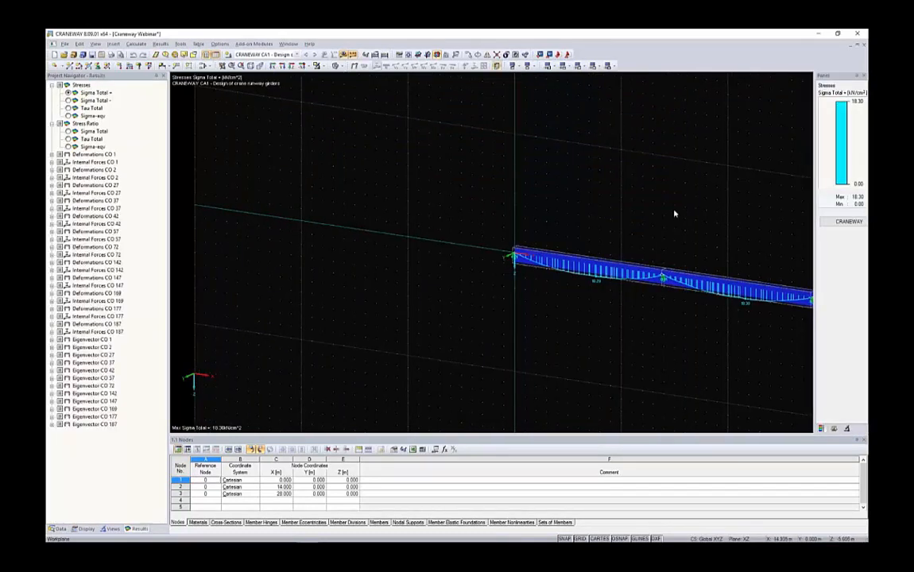
{"action": "scroll", "coordinate": [647, 210], "scroll_direction": "up", "scroll_amount": 1}
{"action": "middle_click_drag", "start_coordinate": [642, 210], "coordinate": [502, 212]}
{"action": "scroll", "coordinate": [573, 322], "scroll_direction": "up", "scroll_amount": 5}
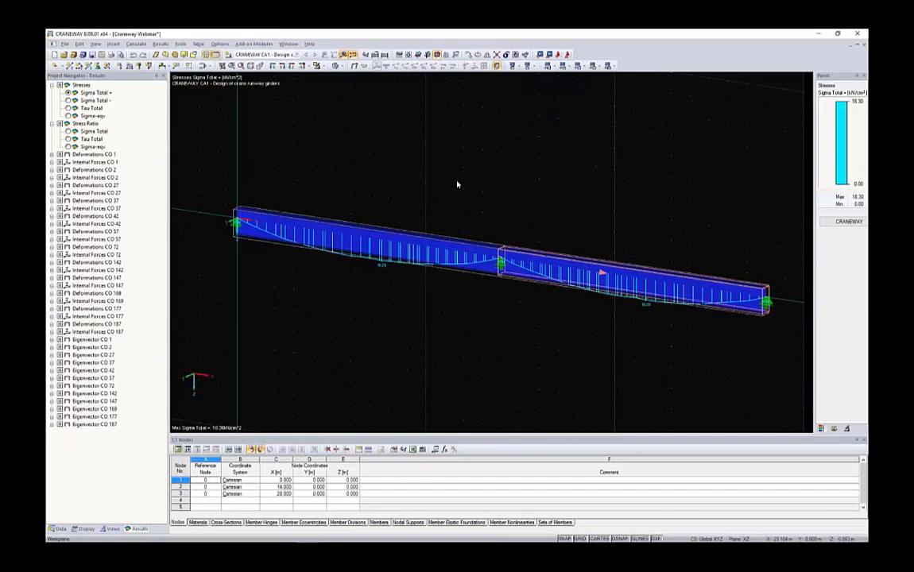
{"action": "middle_click_drag", "start_coordinate": [414, 158], "coordinate": [281, 111]}
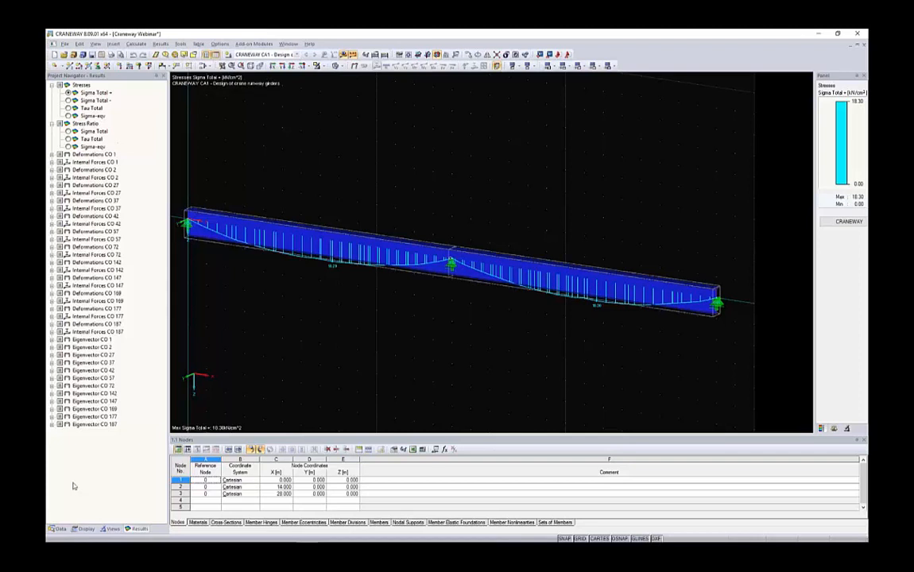
Display the total deformation u for CO 1 on the girder.
{"action": "left_click", "coordinate": [84, 529]}
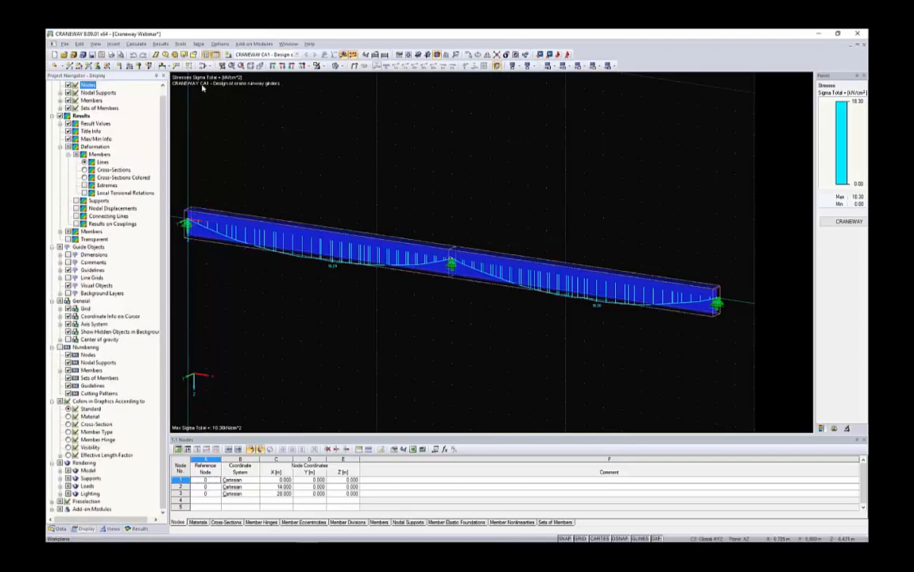
{"action": "left_click", "coordinate": [137, 529]}
{"action": "left_click", "coordinate": [51, 155]}
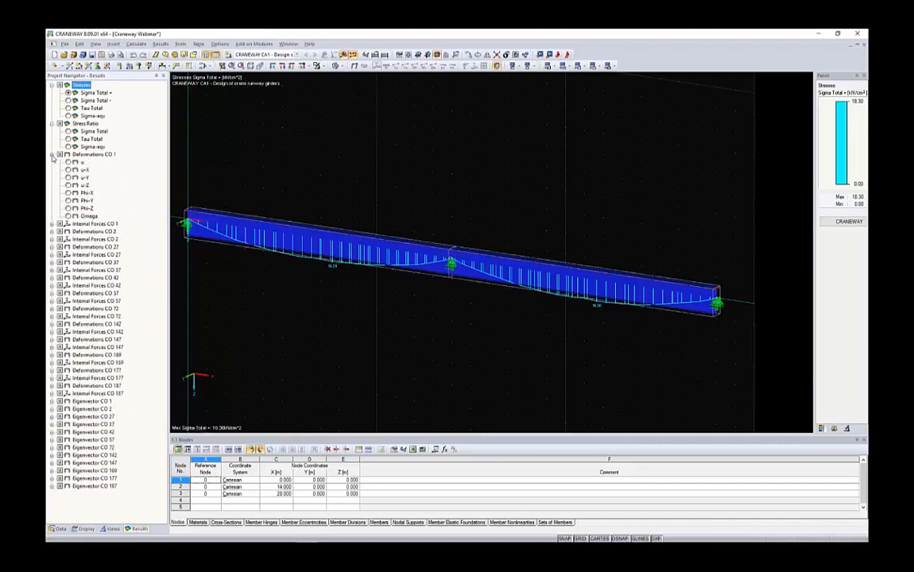
{"action": "left_click", "coordinate": [68, 162]}
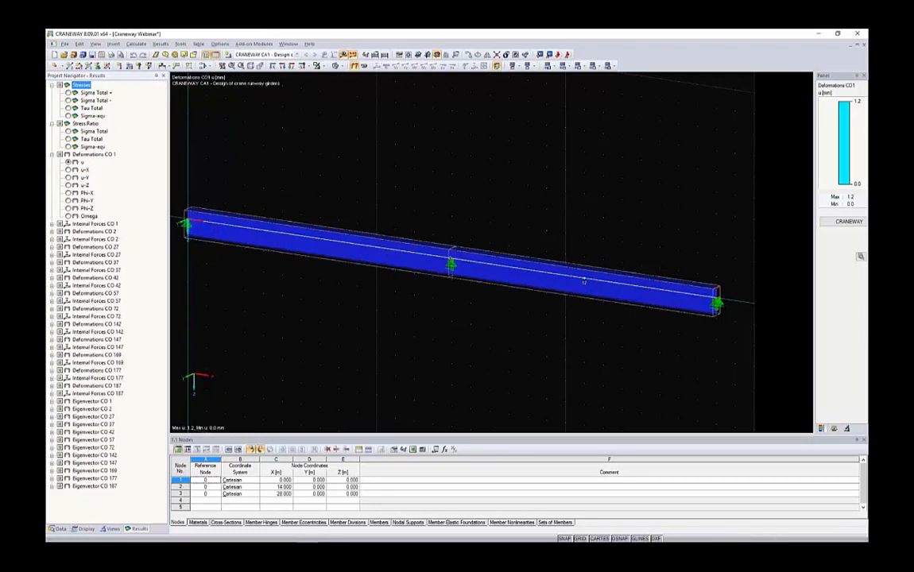
Set the deformation display factor to 512 and show the girder as a wireframe model to expose the deflected line.
{"action": "left_click", "coordinate": [833, 428]}
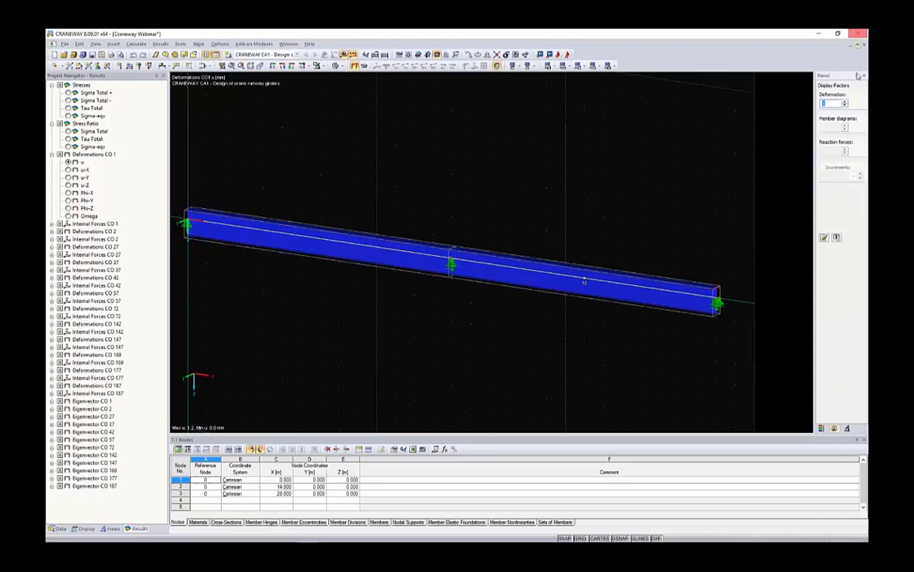
{"action": "left_click", "coordinate": [845, 102]}
{"action": "left_click", "coordinate": [844, 102]}
{"action": "left_click", "coordinate": [844, 102]}
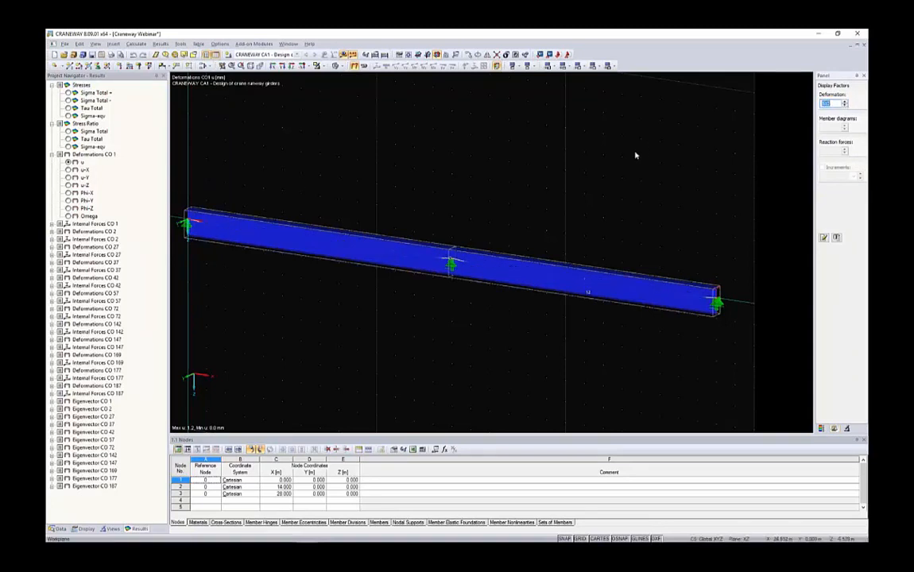
{"action": "middle_click_drag", "start_coordinate": [635, 154], "coordinate": [556, 163], "text": "ctrl"}
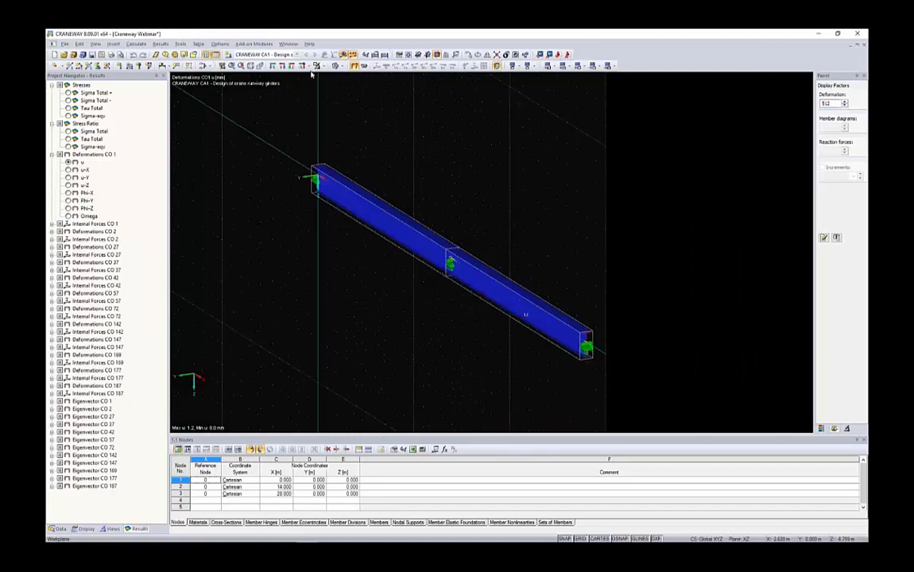
{"action": "left_click", "coordinate": [315, 65]}
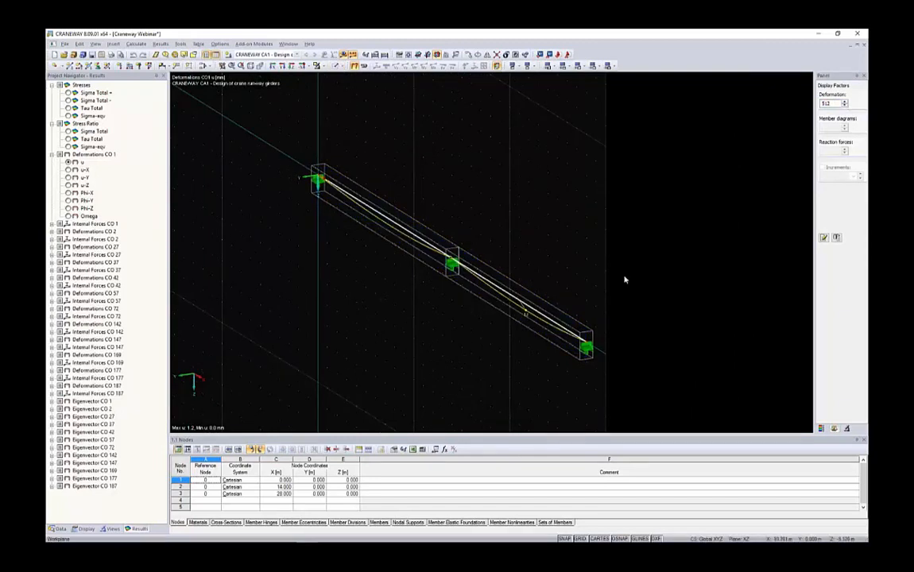
{"action": "mouse_move", "coordinate": [550, 271]}
{"action": "middle_mouse_down", "text": "ctrl"}
{"action": "mouse_move", "coordinate": [506, 237]}
{"action": "mouse_move", "coordinate": [557, 235]}
{"action": "mouse_move", "coordinate": [457, 238]}
{"action": "mouse_move", "coordinate": [547, 270]}
{"action": "mouse_move", "coordinate": [627, 273]}
{"action": "mouse_move", "coordinate": [494, 267]}
{"action": "mouse_move", "coordinate": [550, 272]}
{"action": "middle_mouse_up", "text": "ctrl"}
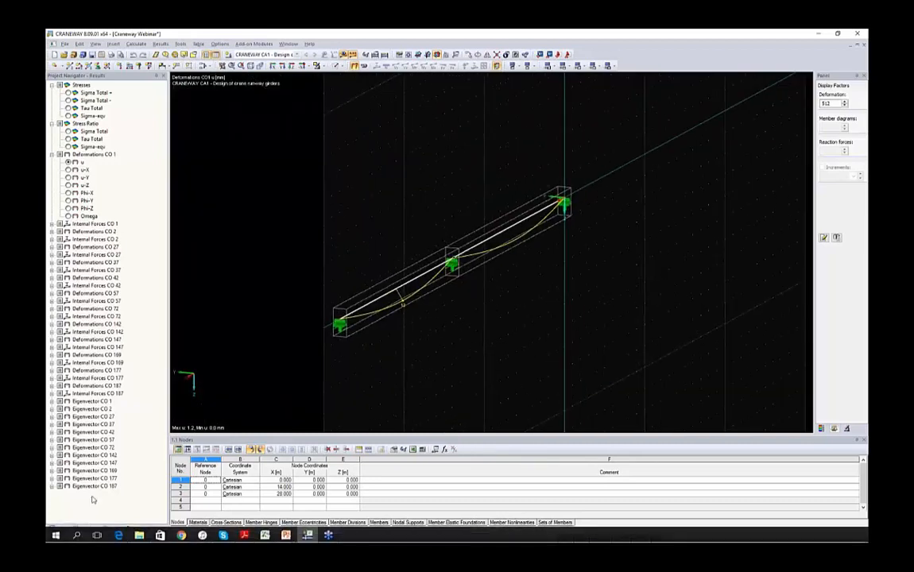
Change the member deformation display from lines to Cross-Sections Colored.
{"action": "left_click", "coordinate": [83, 528]}
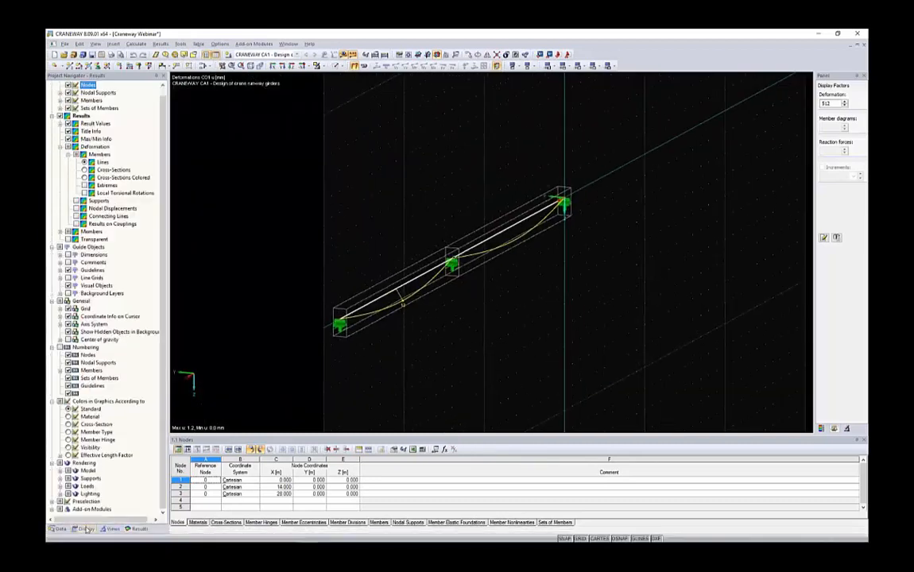
{"action": "scroll", "coordinate": [60, 124], "scroll_direction": "up", "scroll_amount": 1}
{"action": "left_click", "coordinate": [82, 125]}
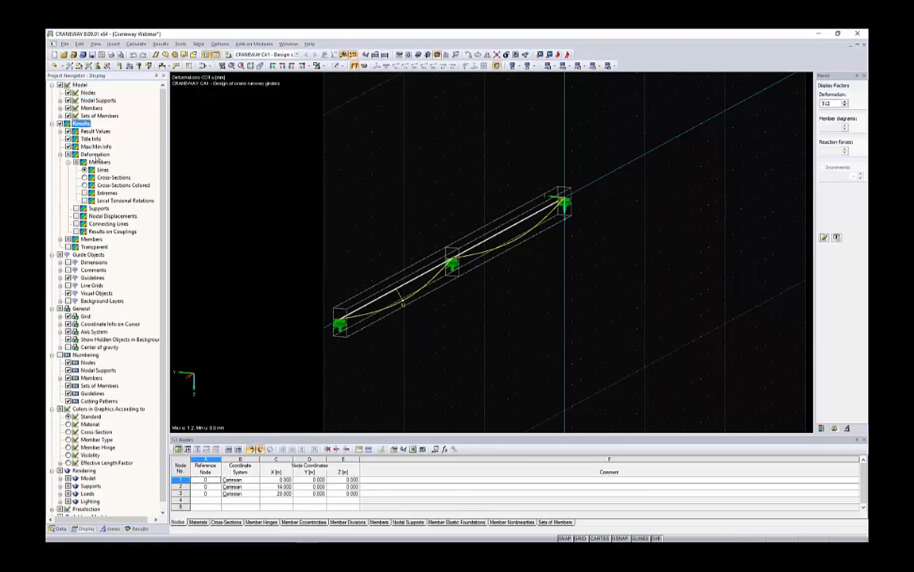
{"action": "left_click", "coordinate": [95, 155]}
{"action": "left_click", "coordinate": [98, 162]}
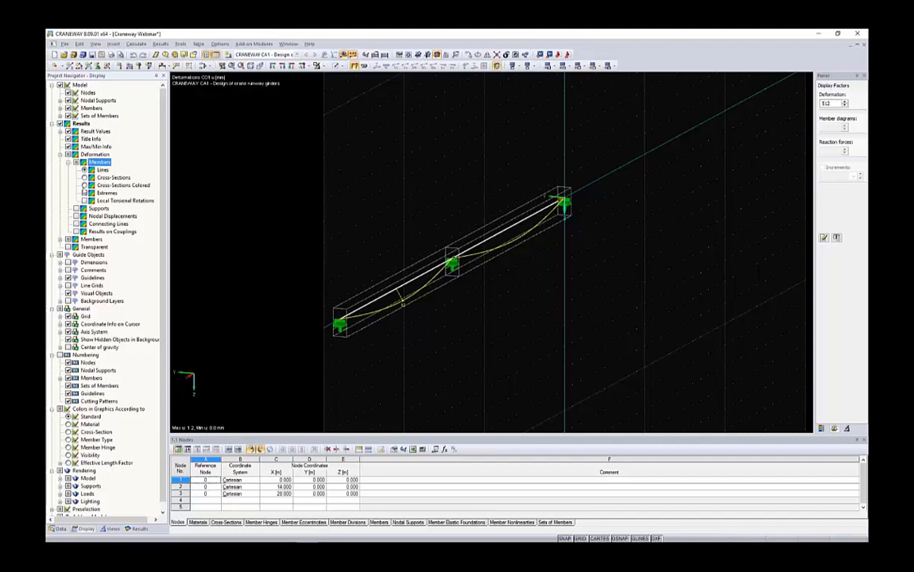
{"action": "left_click", "coordinate": [84, 185]}
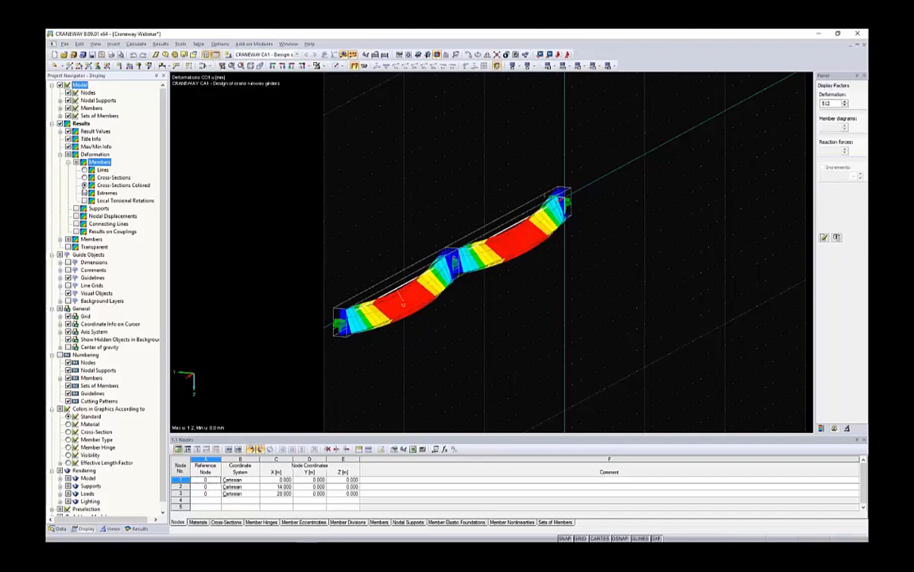
Reduce the deformation display factor to 128 and inspect the colored deformed girder from several directions.
{"action": "left_click", "coordinate": [844, 105]}
{"action": "left_click", "coordinate": [844, 105]}
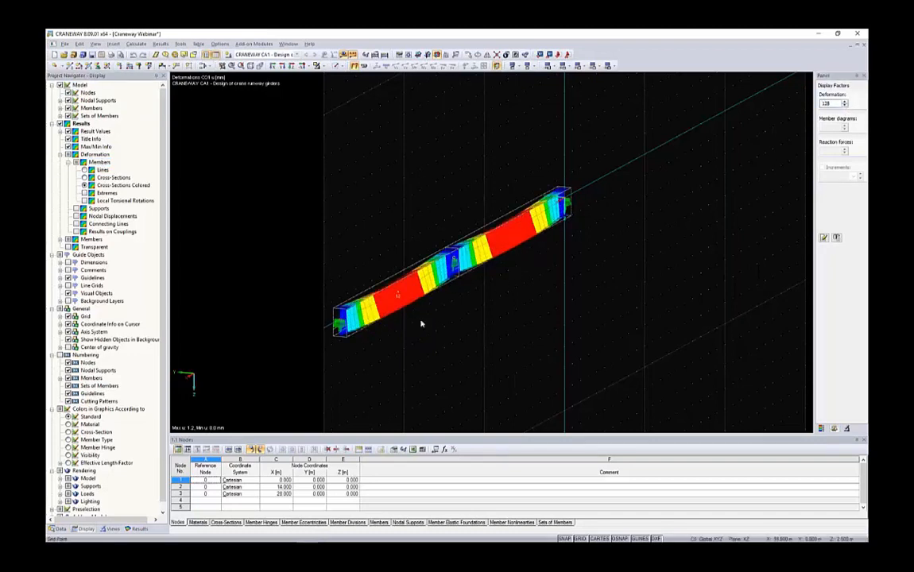
{"action": "middle_click_drag", "start_coordinate": [421, 323], "coordinate": [506, 232], "text": "ctrl"}
{"action": "scroll", "coordinate": [415, 298], "scroll_direction": "up", "scroll_amount": 4}
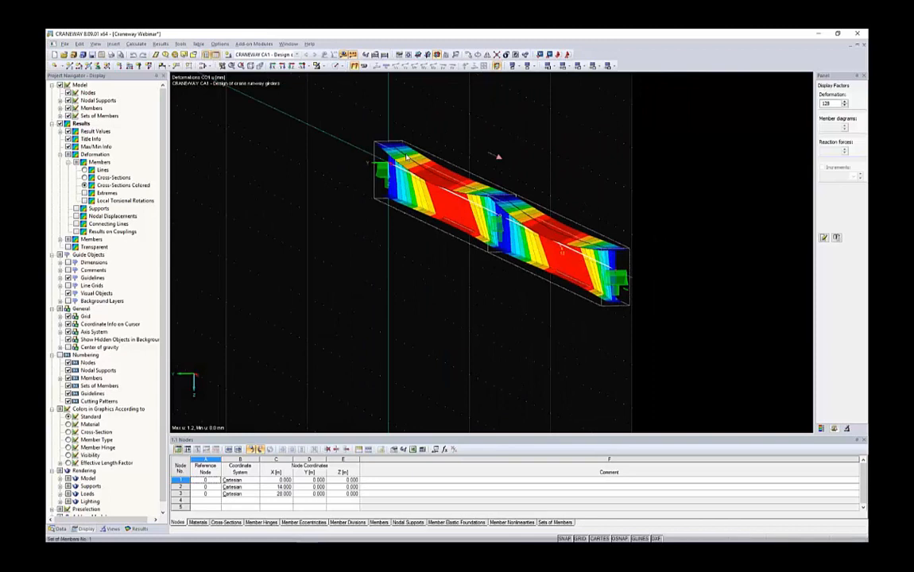
{"action": "middle_click_drag", "start_coordinate": [535, 163], "coordinate": [453, 170], "text": "ctrl"}
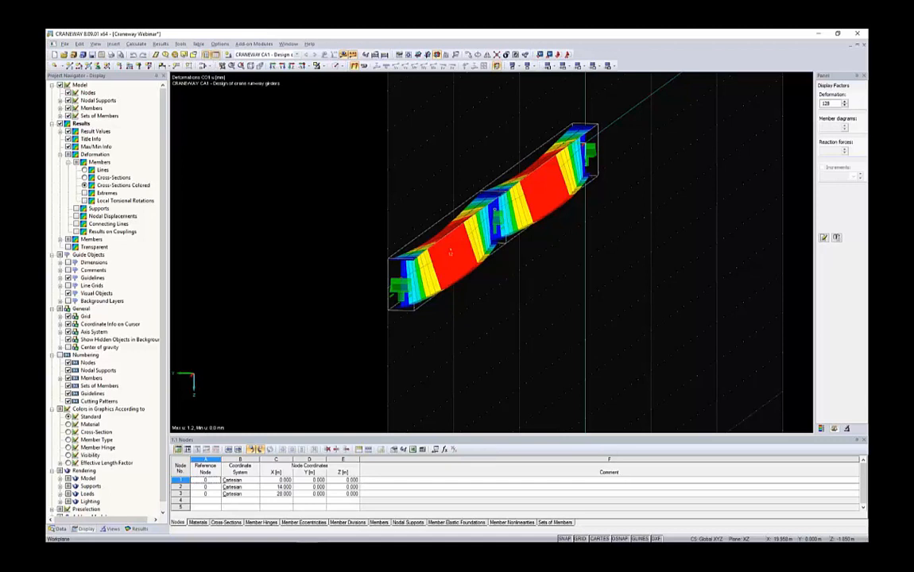
{"action": "middle_click_drag", "start_coordinate": [415, 182], "coordinate": [598, 163], "text": "ctrl"}
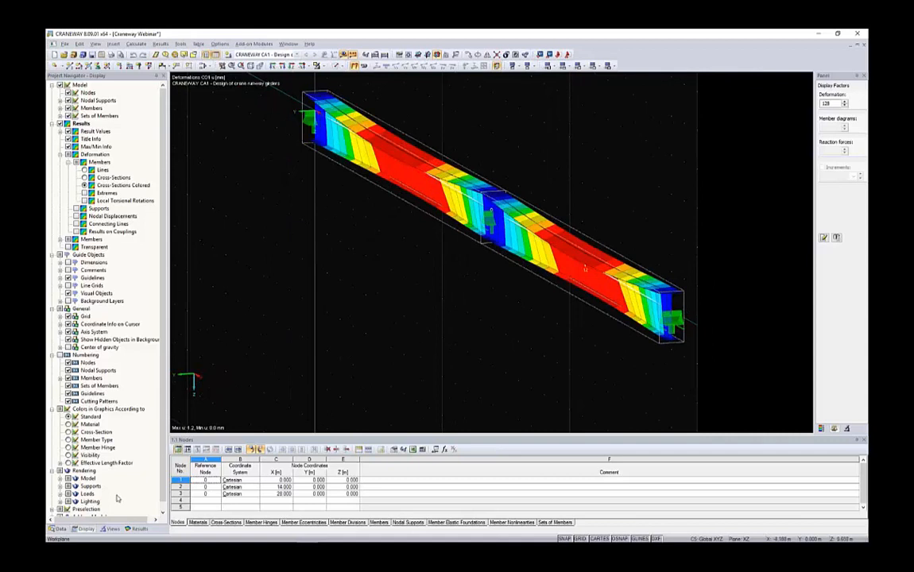
Create a new printout report using the template 4 - Crane Girder Analysis.
{"action": "left_click", "coordinate": [59, 528]}
{"action": "scroll", "coordinate": [426, 266], "scroll_direction": "down", "scroll_amount": 2}
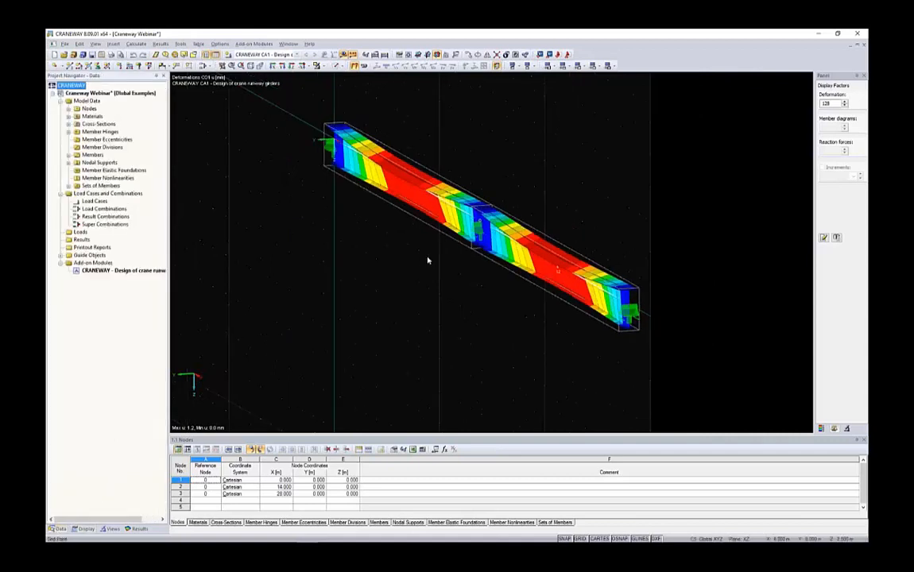
{"action": "middle_click_drag", "start_coordinate": [476, 182], "coordinate": [457, 168], "text": "ctrl"}
{"action": "scroll", "coordinate": [551, 168], "scroll_direction": "down", "scroll_amount": 1}
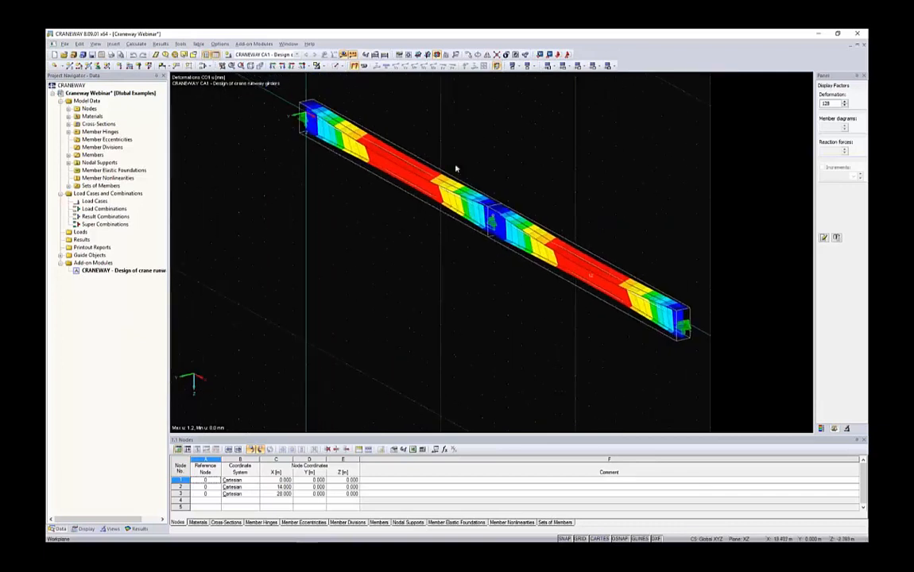
{"action": "right_click", "coordinate": [91, 247]}
{"action": "left_click", "coordinate": [126, 254]}
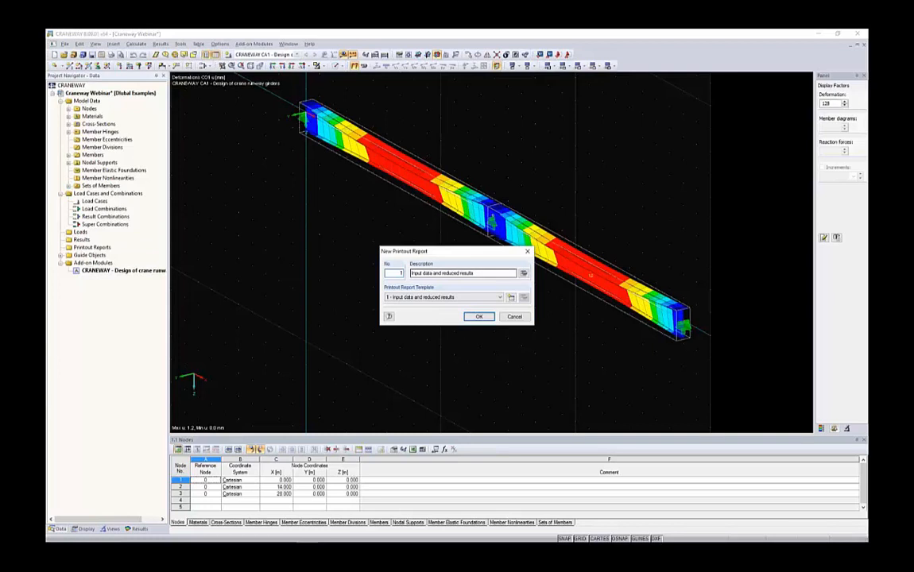
{"action": "left_click", "coordinate": [499, 297]}
{"action": "left_click", "coordinate": [420, 322]}
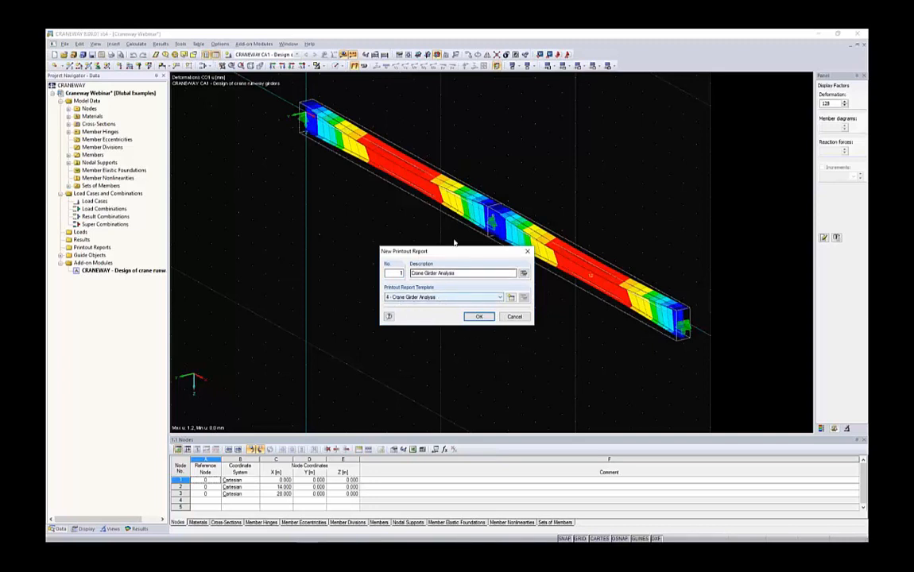
{"action": "left_click_drag", "start_coordinate": [420, 251], "coordinate": [399, 238]}
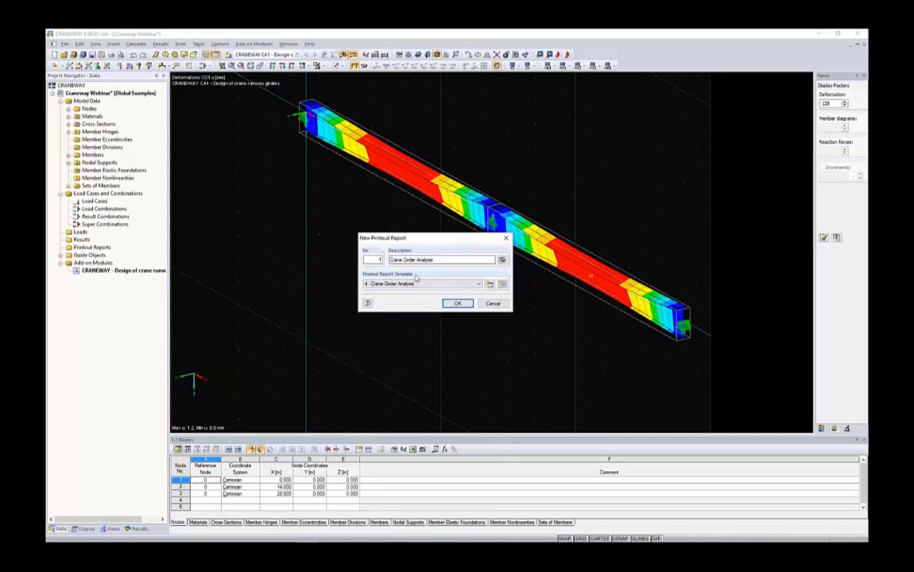
{"action": "left_click", "coordinate": [458, 303]}
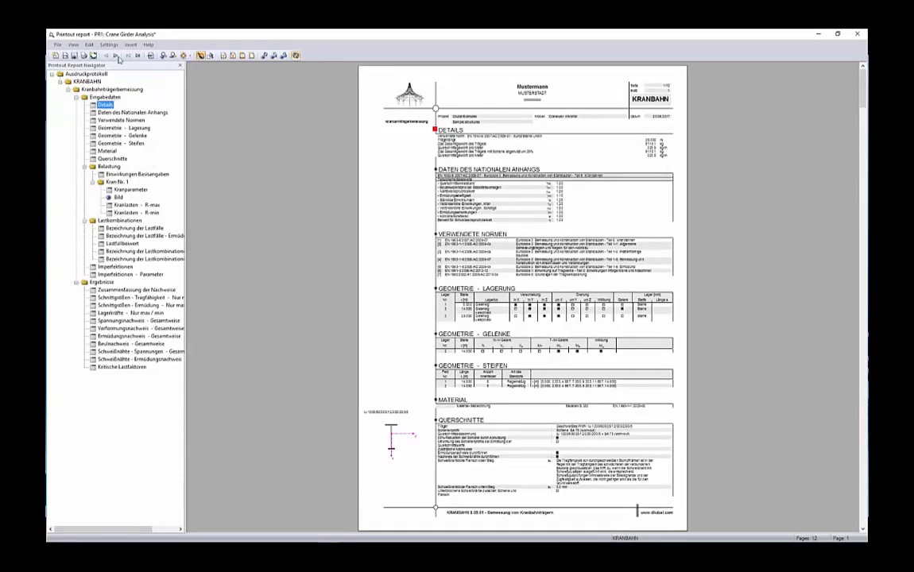
Change the printout report language from German to English.
{"action": "left_click", "coordinate": [109, 45]}
{"action": "left_click", "coordinate": [132, 87]}
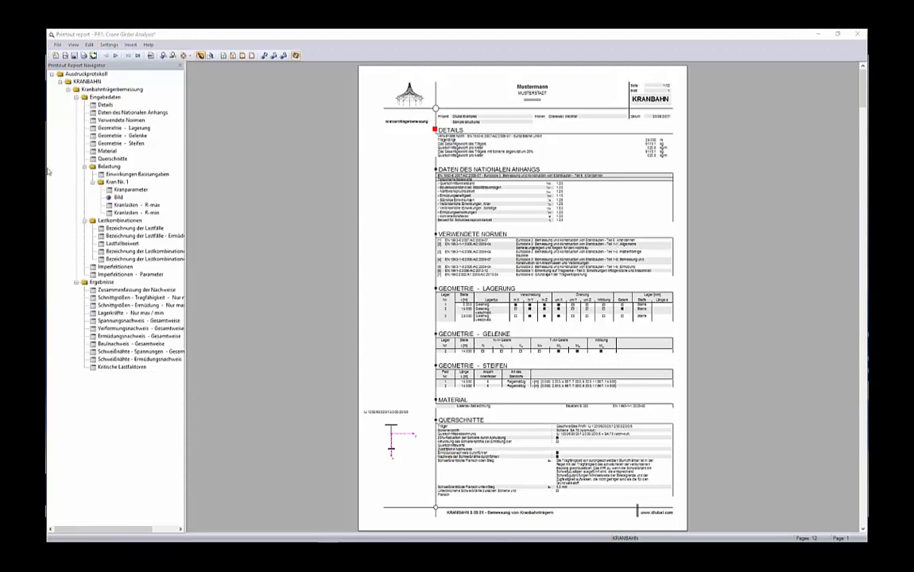
{"action": "left_click", "coordinate": [351, 139]}
{"action": "left_click", "coordinate": [435, 265]}
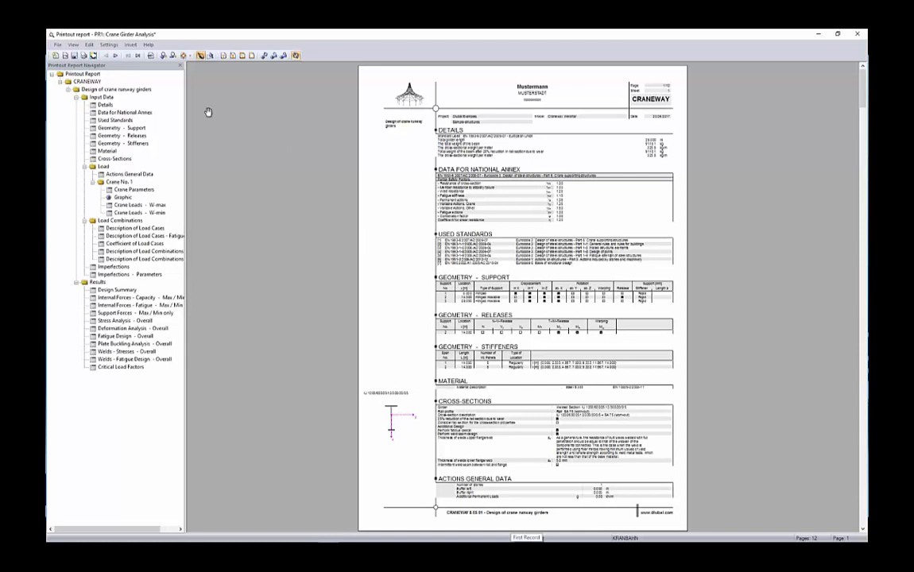
Review the languages available for the printout report and keep English.
{"action": "left_click", "coordinate": [108, 44]}
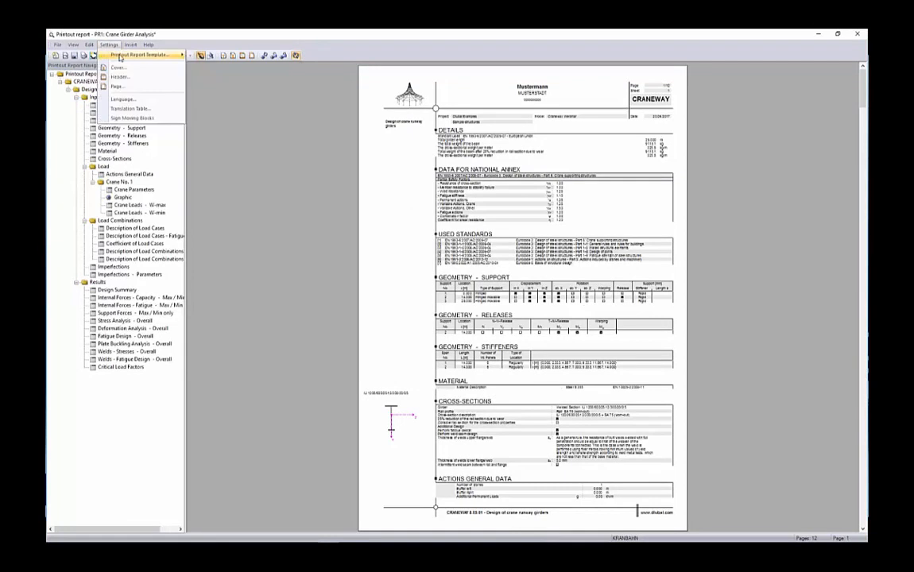
{"action": "left_click", "coordinate": [118, 87]}
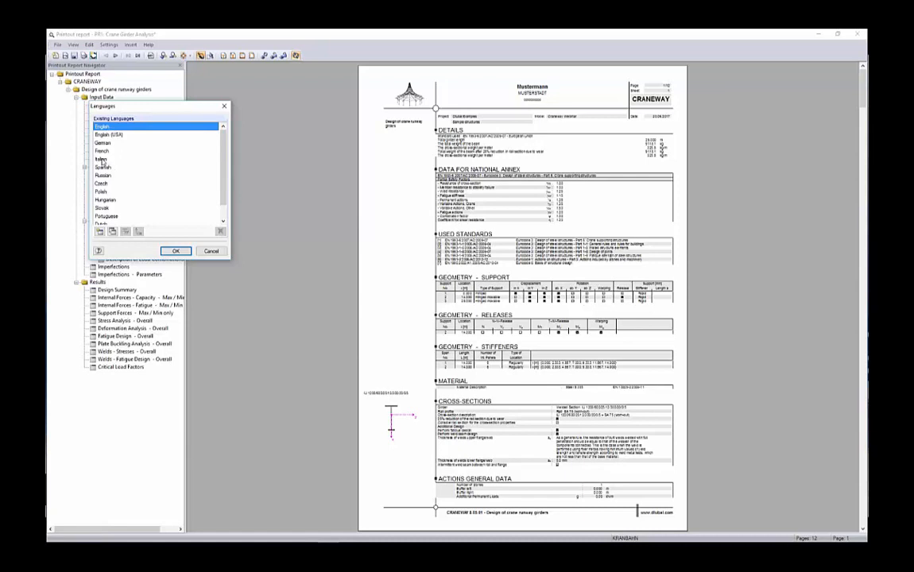
{"action": "scroll", "coordinate": [104, 201], "scroll_direction": "down", "scroll_amount": 1}
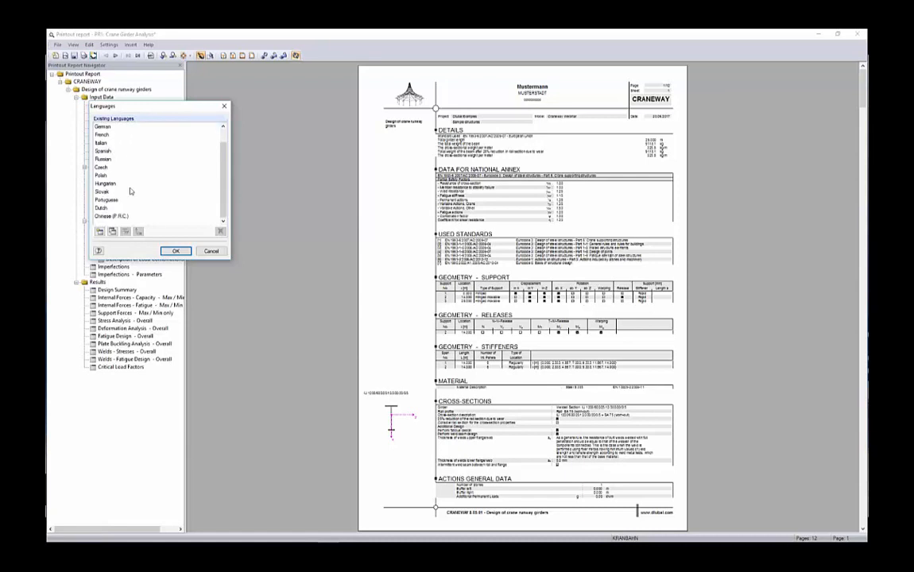
{"action": "scroll", "coordinate": [111, 166], "scroll_direction": "up", "scroll_amount": 1}
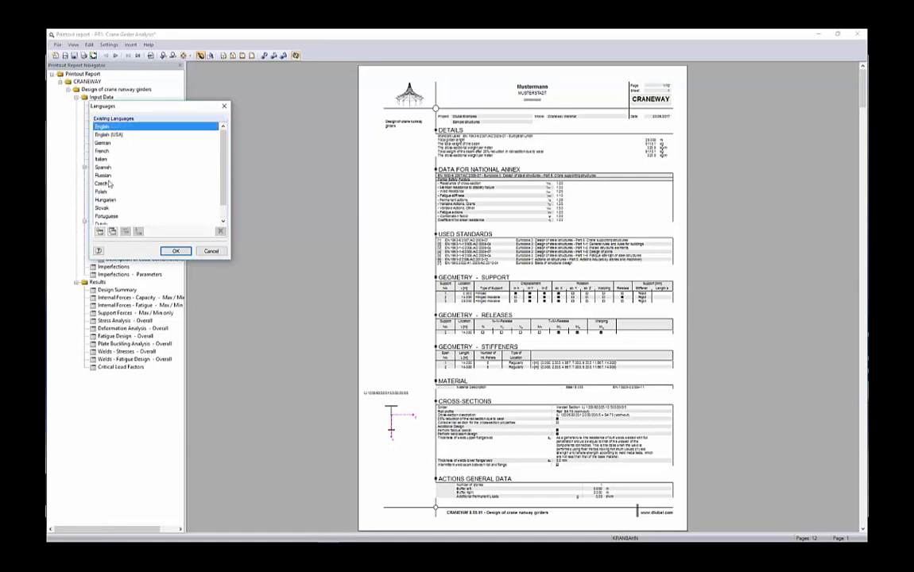
{"action": "left_click_drag", "start_coordinate": [201, 109], "coordinate": [311, 125]}
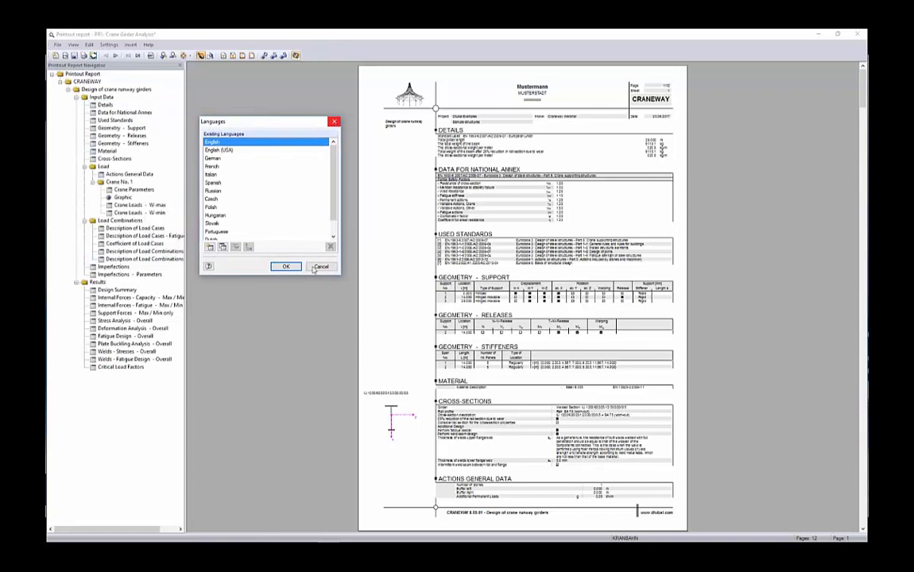
{"action": "left_click", "coordinate": [285, 267]}
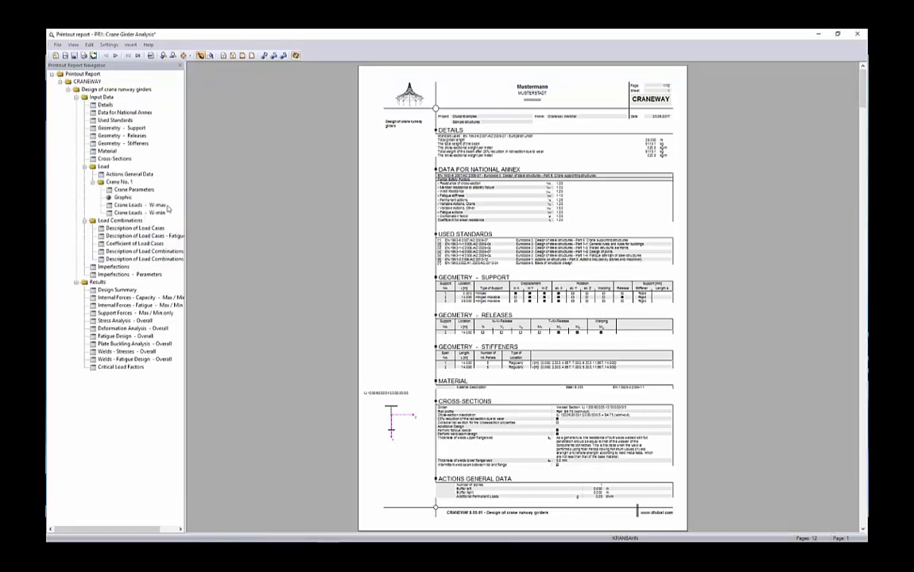
Go to the Crane No. 1 graphic in the report and look through the crane loads and load case descriptions.
{"action": "left_click", "coordinate": [119, 197]}
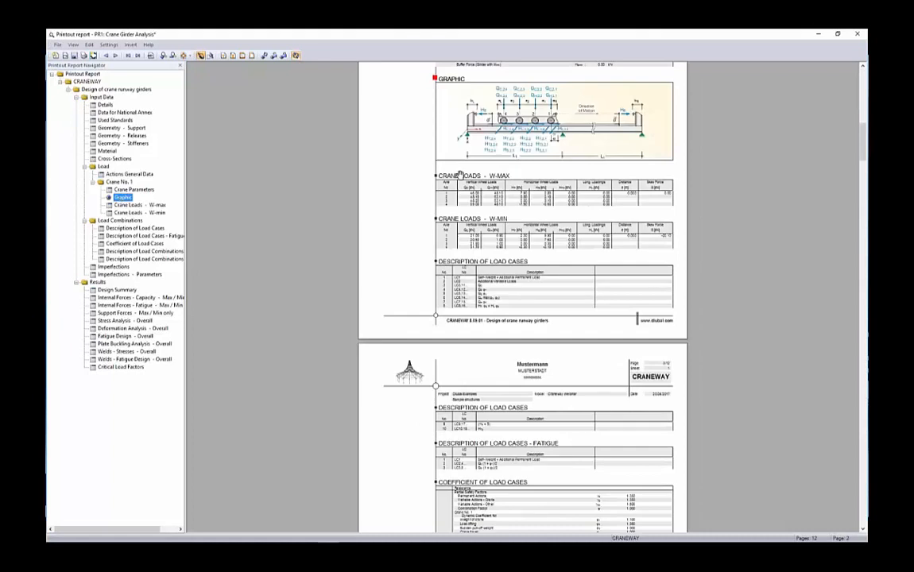
{"action": "scroll", "coordinate": [569, 272], "scroll_direction": "down", "scroll_amount": 1}
{"action": "scroll", "coordinate": [571, 271], "scroll_direction": "down", "scroll_amount": 3}
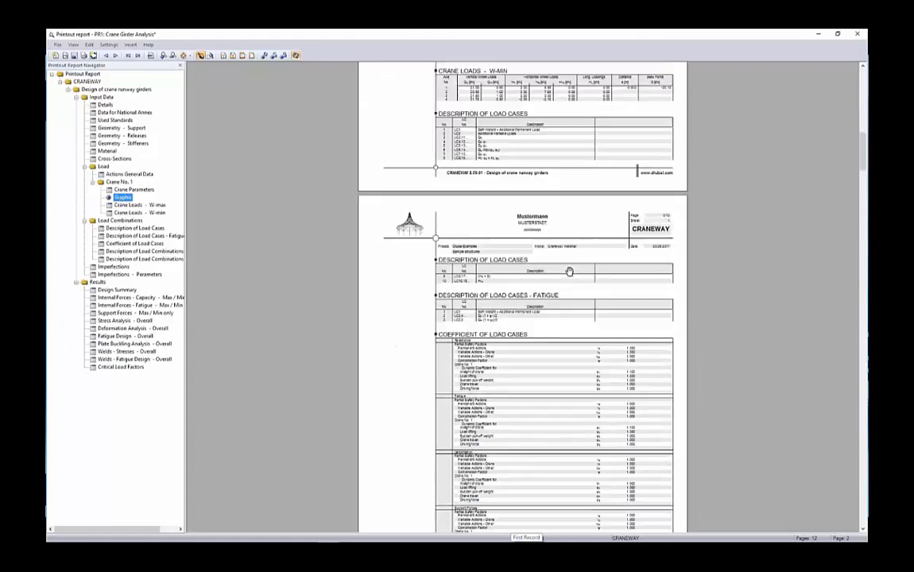
Look over the load case and combination tables in the printout report, and close the report with its changes saved.
{"action": "scroll", "coordinate": [511, 245], "scroll_direction": "up", "scroll_amount": 4}
{"action": "scroll", "coordinate": [334, 278], "scroll_direction": "down", "scroll_amount": 6}
{"action": "scroll", "coordinate": [337, 283], "scroll_direction": "down", "scroll_amount": 5}
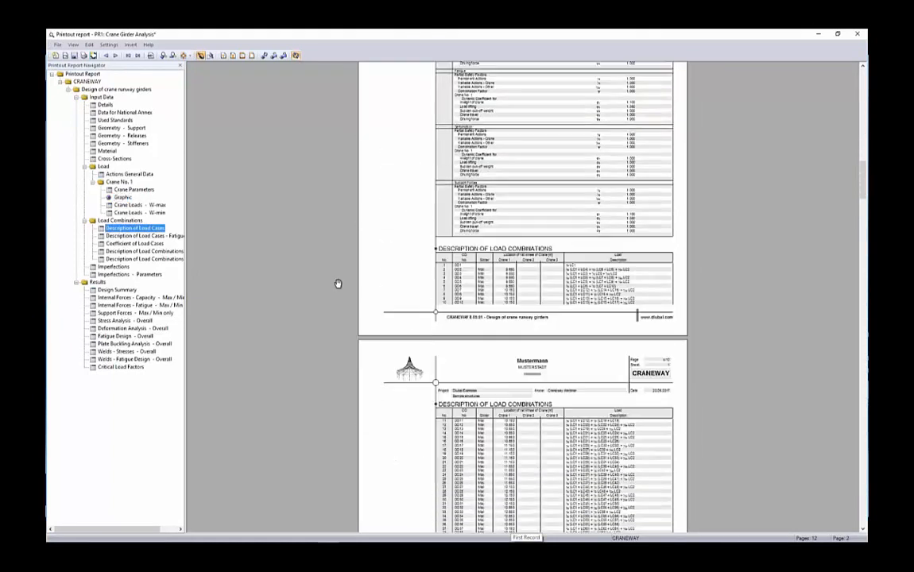
{"action": "scroll", "coordinate": [337, 282], "scroll_direction": "up", "scroll_amount": 6}
{"action": "scroll", "coordinate": [420, 208], "scroll_direction": "up", "scroll_amount": 4}
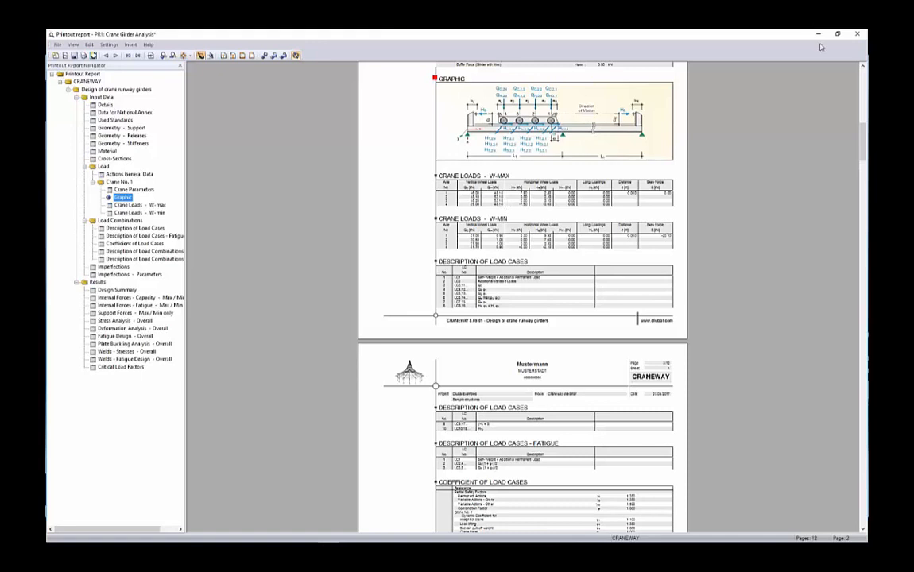
{"action": "left_click", "coordinate": [857, 34]}
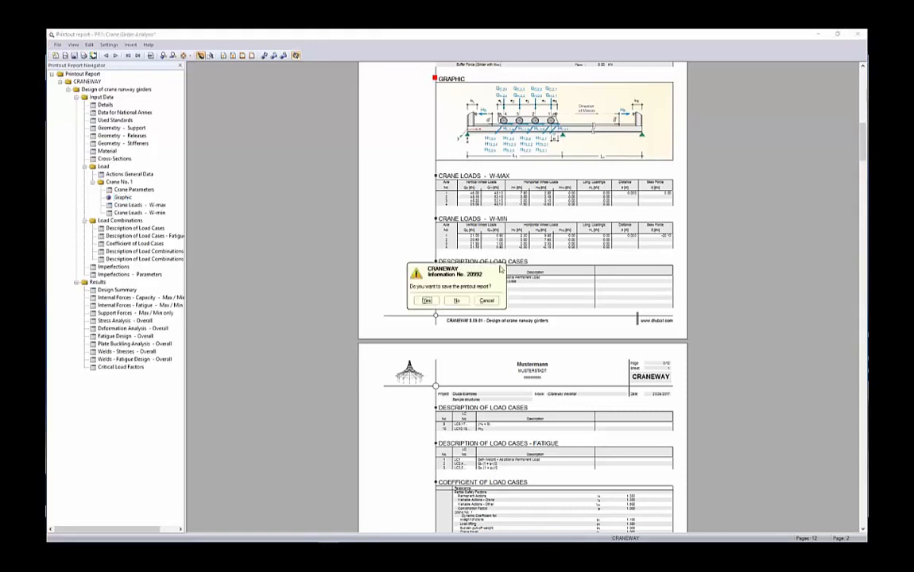
{"action": "left_click", "coordinate": [428, 302]}
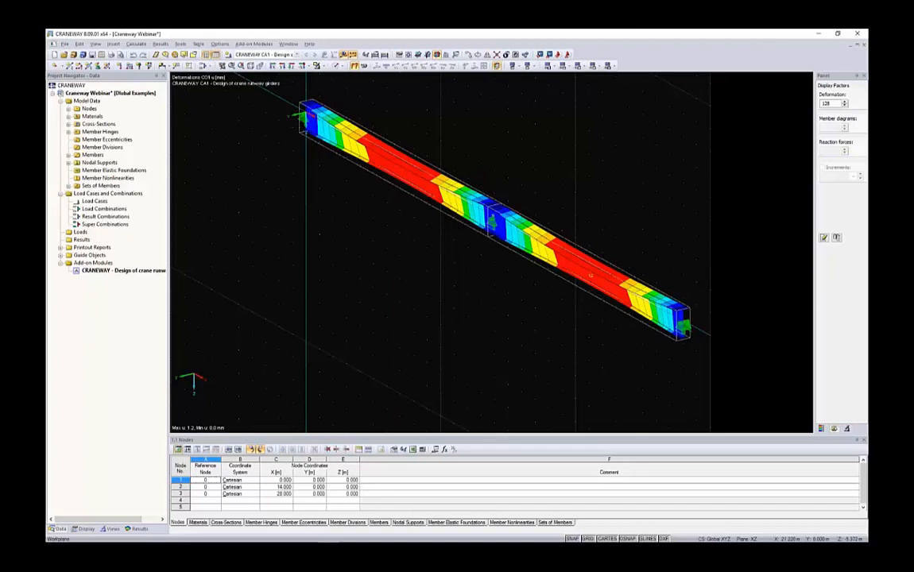
Add only the current window's CO1 deformation graphic of the girder to the existing printout report.
{"action": "mouse_move", "coordinate": [586, 143]}
{"action": "middle_mouse_down", "text": "ctrl"}
{"action": "mouse_move", "coordinate": [463, 135]}
{"action": "mouse_move", "coordinate": [512, 110]}
{"action": "mouse_move", "coordinate": [554, 139]}
{"action": "mouse_move", "coordinate": [577, 140]}
{"action": "middle_mouse_up", "text": "ctrl"}
{"action": "left_click", "coordinate": [110, 54]}
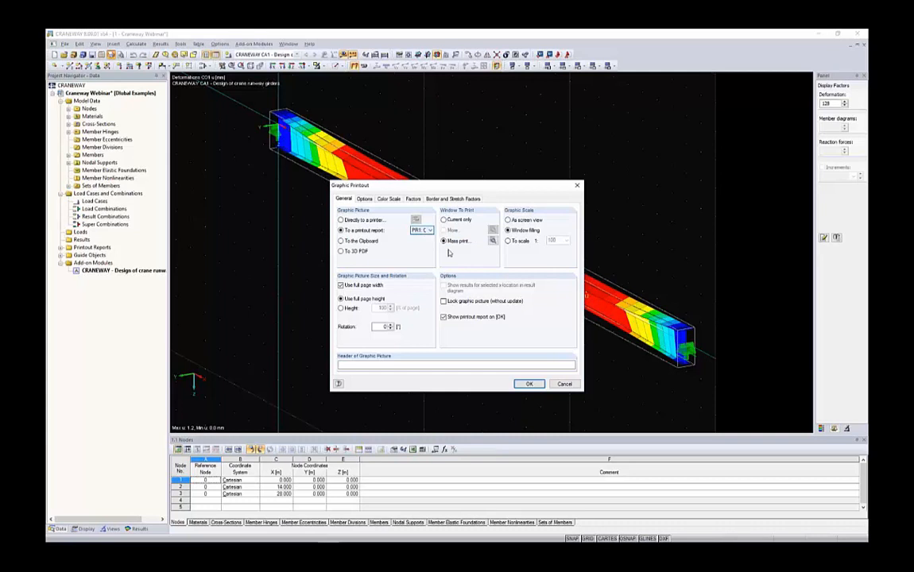
{"action": "left_click", "coordinate": [443, 219]}
{"action": "left_click", "coordinate": [527, 384]}
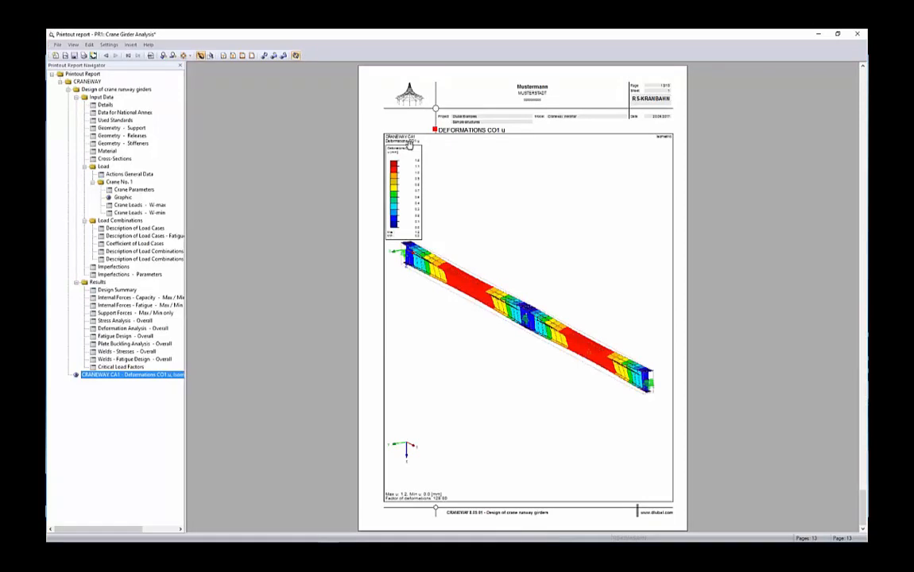
Edit the CO1 deformation graphic from the report so it shows the girder from the opposite side, and save and close the report.
{"action": "right_click", "coordinate": [539, 248]}
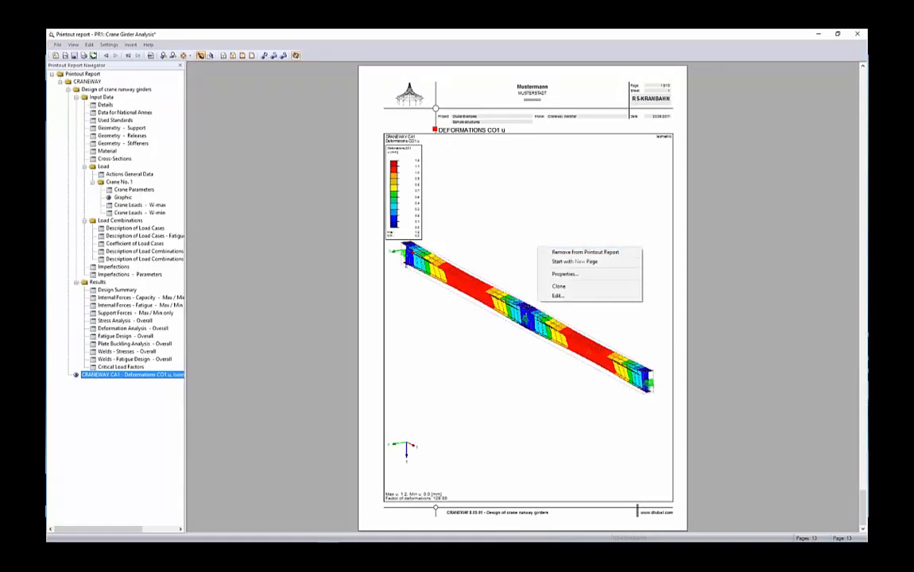
{"action": "left_click", "coordinate": [561, 296]}
{"action": "middle_click_drag", "start_coordinate": [587, 221], "coordinate": [543, 297], "text": "ctrl"}
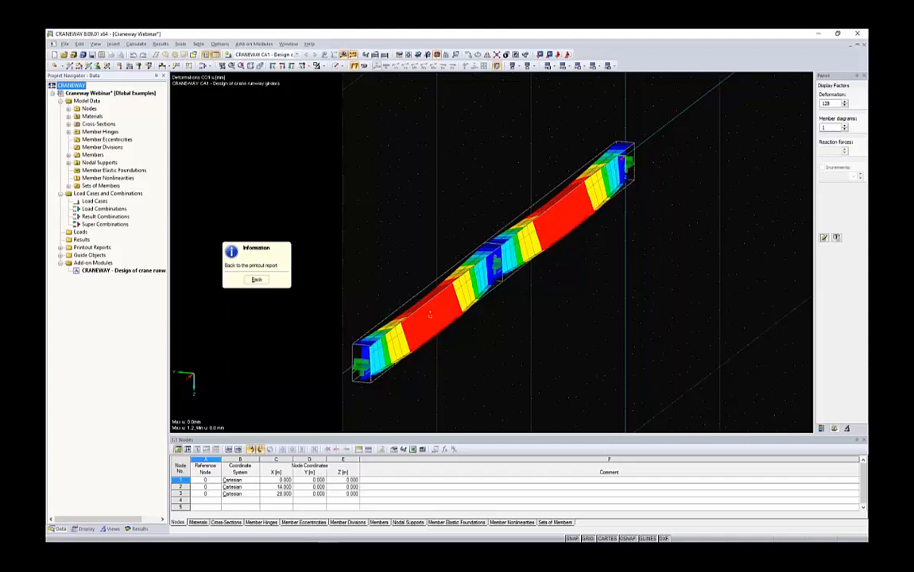
{"action": "left_click", "coordinate": [257, 280]}
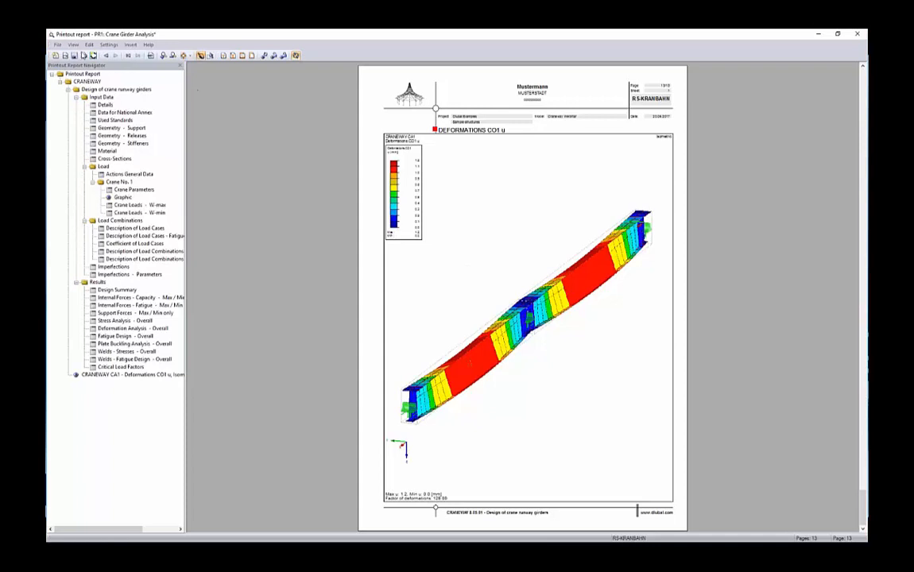
{"action": "left_click", "coordinate": [74, 56]}
{"action": "left_click", "coordinate": [858, 33]}
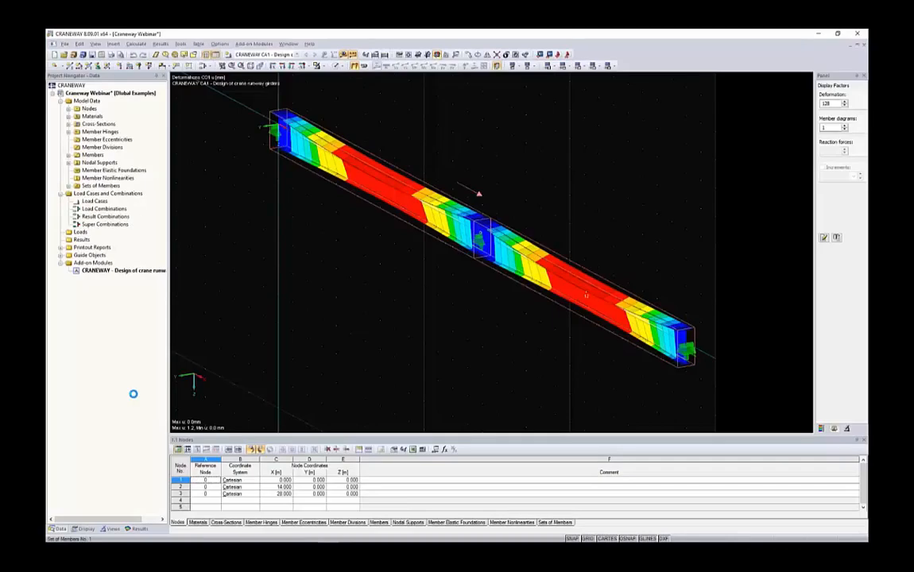
Set the graphic printout to mass print and open the selection of results for it.
{"action": "left_click", "coordinate": [140, 529]}
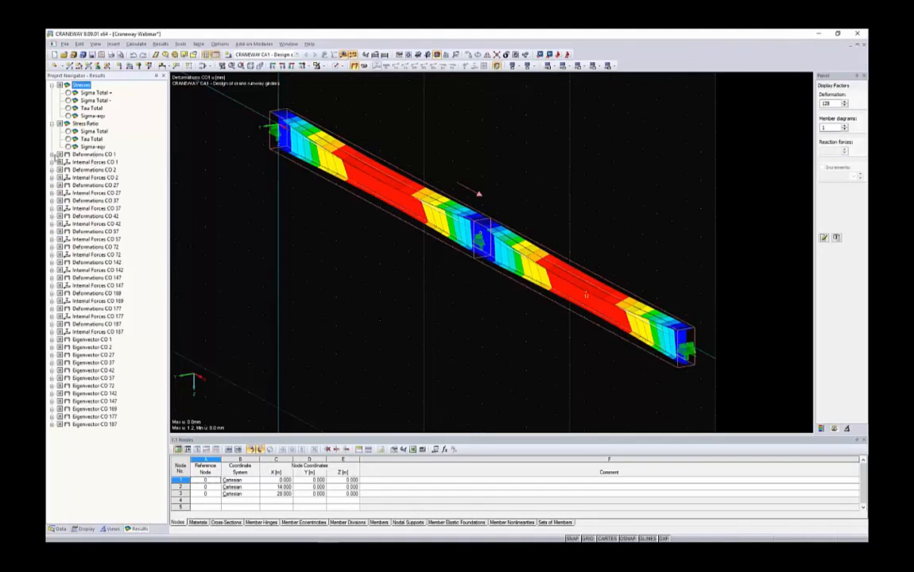
{"action": "left_click", "coordinate": [112, 54]}
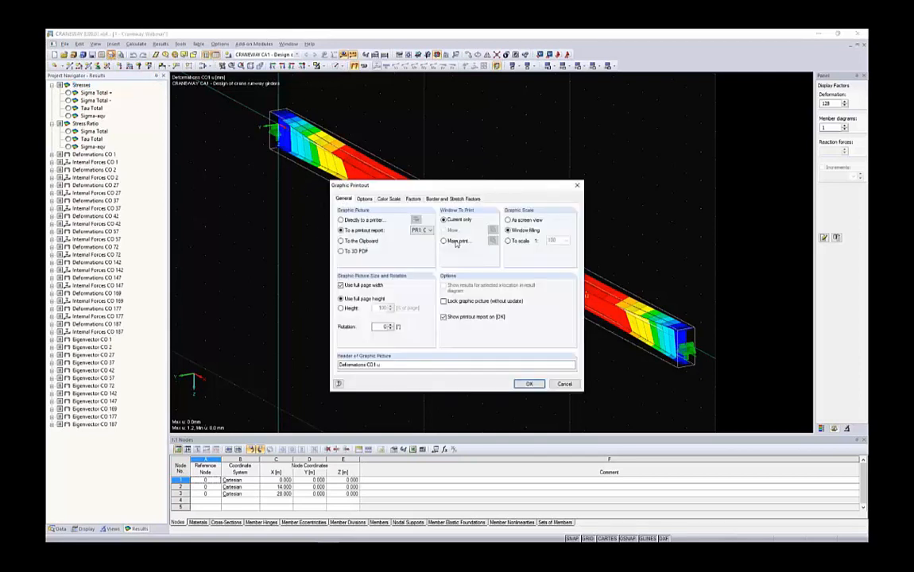
{"action": "left_click", "coordinate": [458, 241]}
{"action": "left_click", "coordinate": [492, 241]}
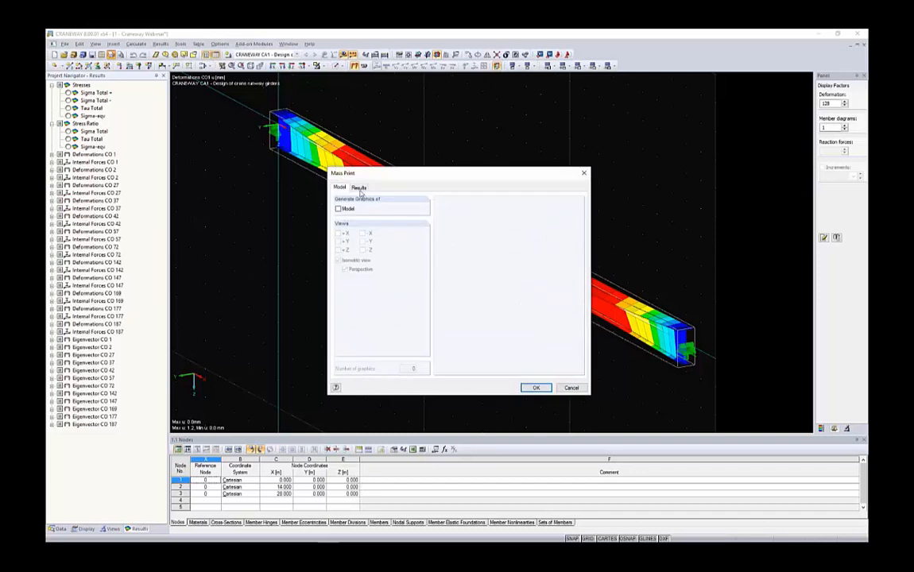
{"action": "left_click", "coordinate": [359, 187]}
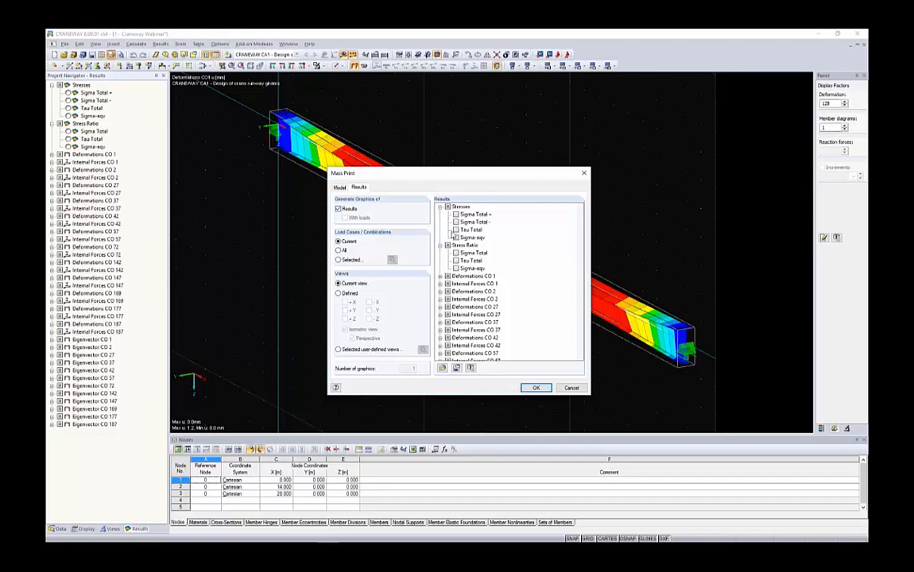
Select the total deformation u for CO 1, CO 2 and CO 27 and send these graphics to the printout report.
{"action": "left_click", "coordinate": [440, 206]}
{"action": "left_click", "coordinate": [440, 214]}
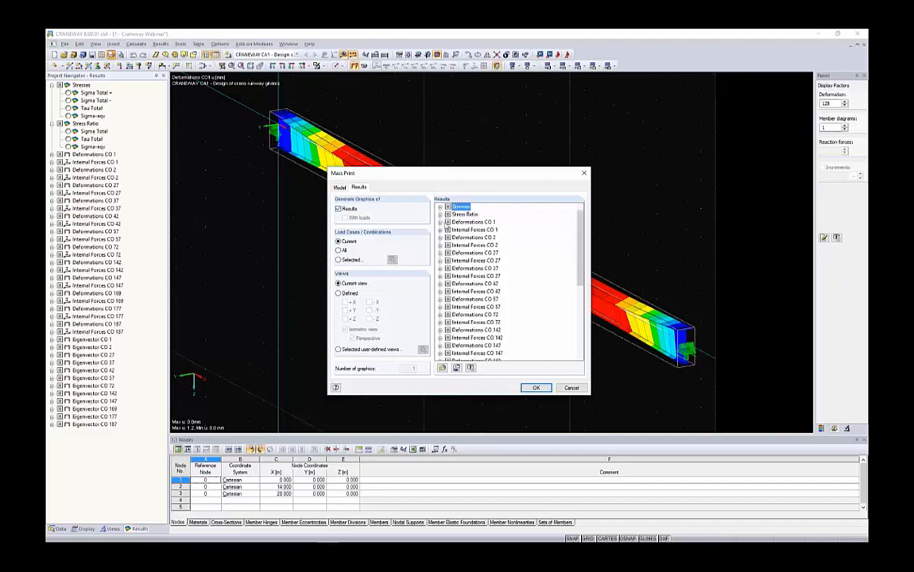
{"action": "left_click", "coordinate": [441, 222]}
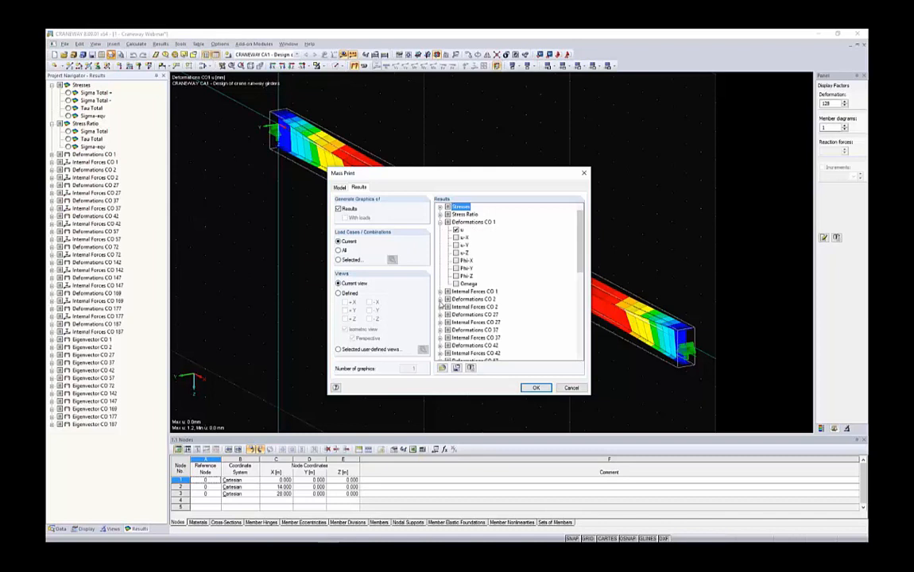
{"action": "left_click", "coordinate": [440, 299]}
{"action": "left_click", "coordinate": [455, 299]}
{"action": "scroll", "coordinate": [462, 289], "scroll_direction": "down", "scroll_amount": 4}
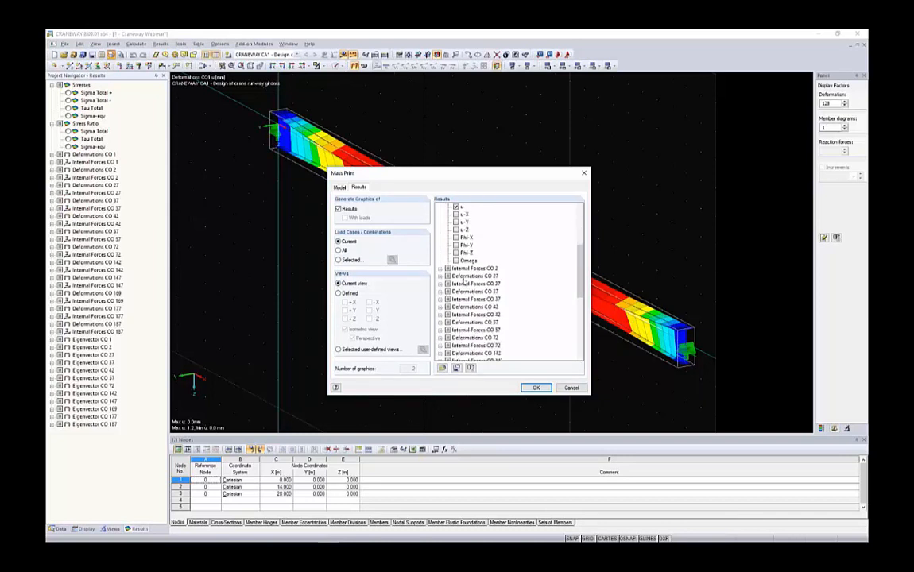
{"action": "left_click", "coordinate": [440, 276]}
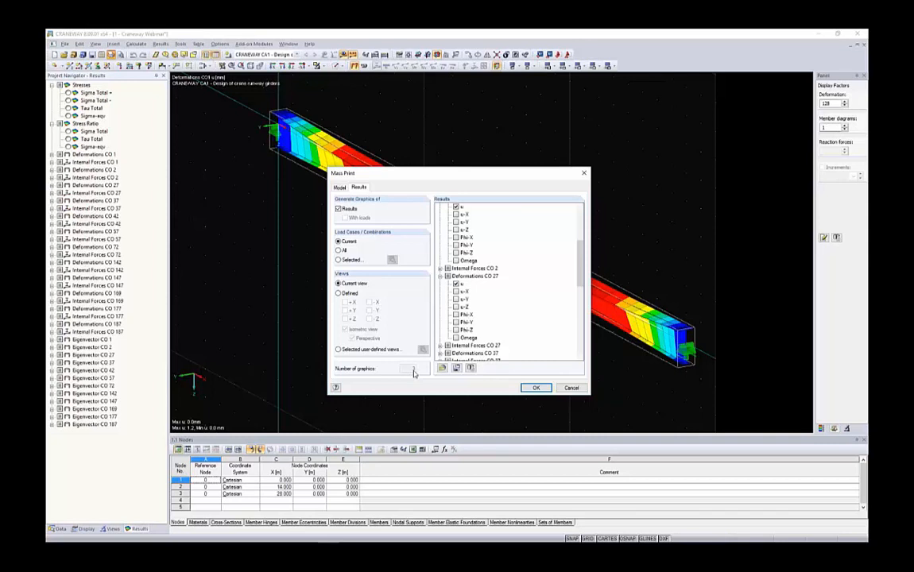
{"action": "left_click", "coordinate": [534, 388]}
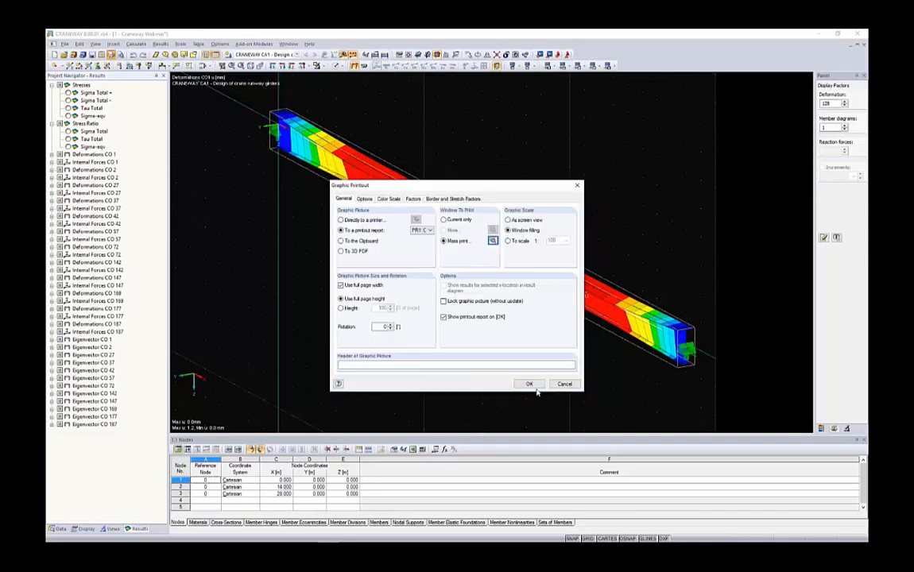
{"action": "left_click", "coordinate": [527, 384]}
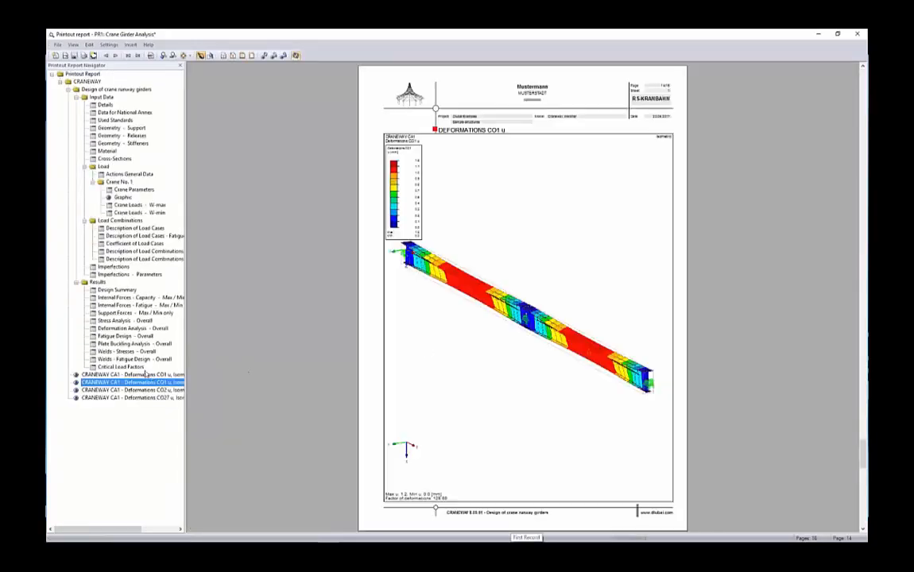
Check the CO2 and CO27 deformation graphics in the report, and save and leave the report.
{"action": "left_click", "coordinate": [163, 389]}
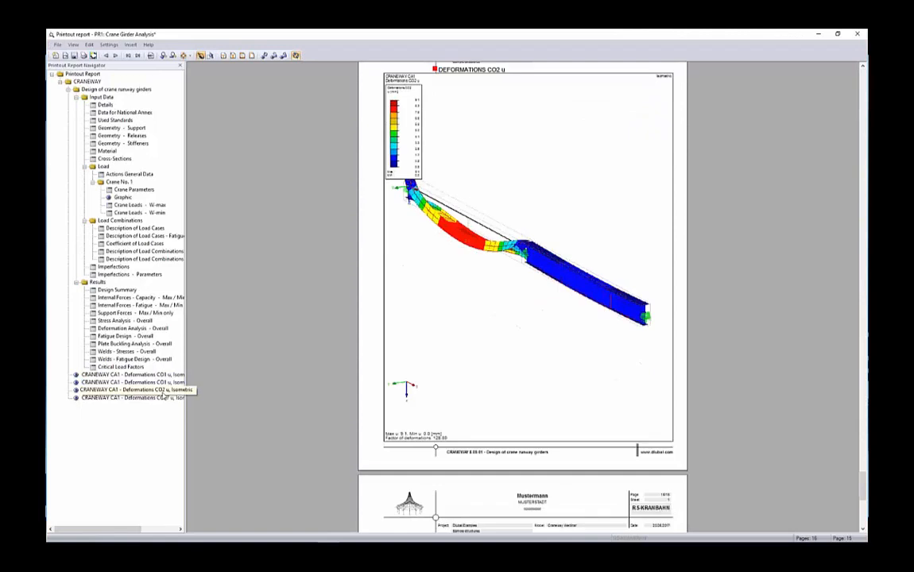
{"action": "left_click", "coordinate": [156, 398]}
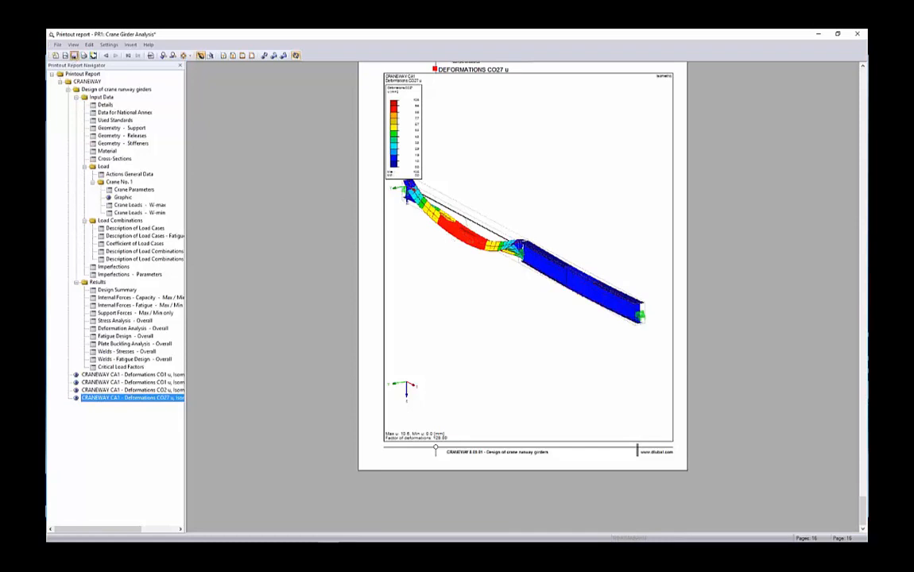
{"action": "left_click", "coordinate": [74, 55]}
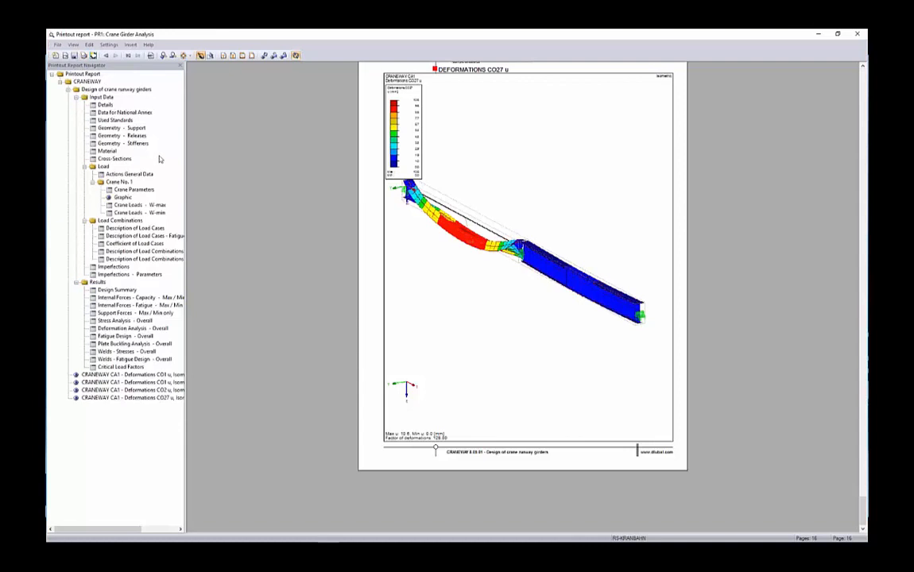
{"action": "left_click", "coordinate": [817, 35]}
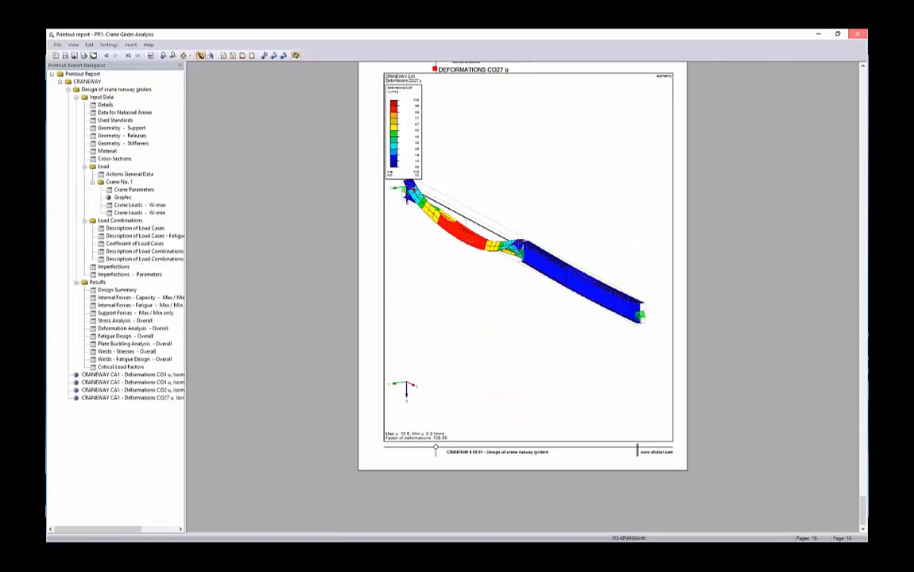
{"action": "scroll", "coordinate": [461, 332], "scroll_direction": "up", "scroll_amount": 2, "text": "ctrl"}
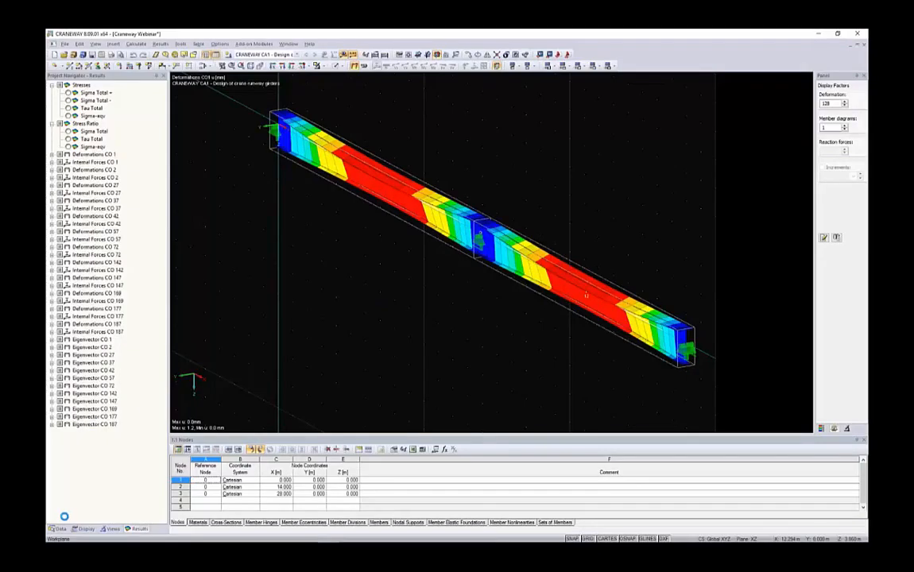
Reopen the crane girder design case at its Loading data and examine the horizontal wheel loads for the girder with W max.
{"action": "left_click", "coordinate": [58, 529]}
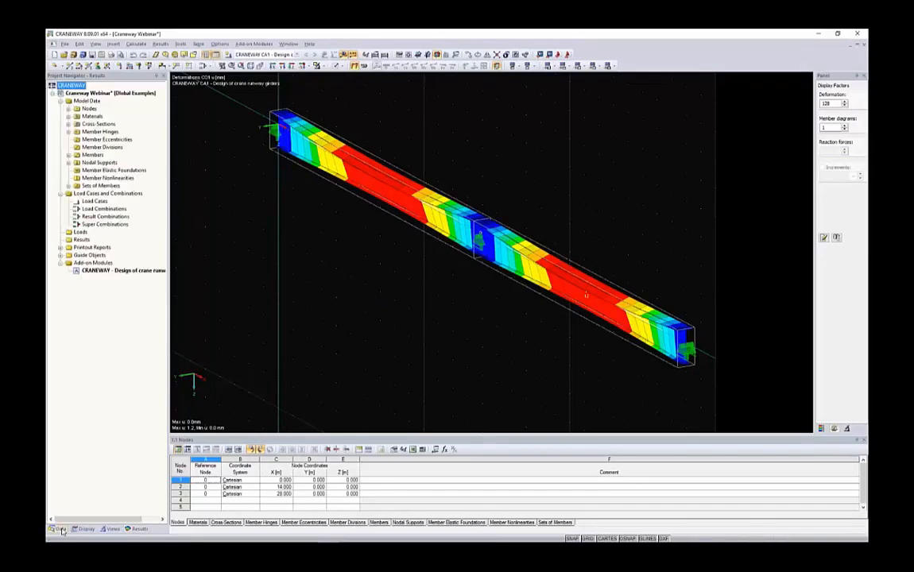
{"action": "double_click", "coordinate": [91, 270]}
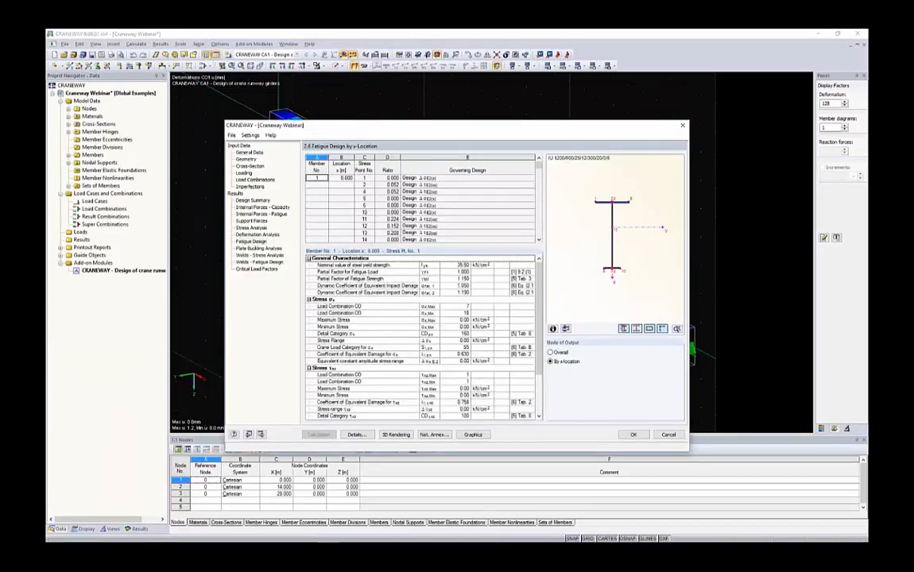
{"action": "left_click", "coordinate": [244, 173]}
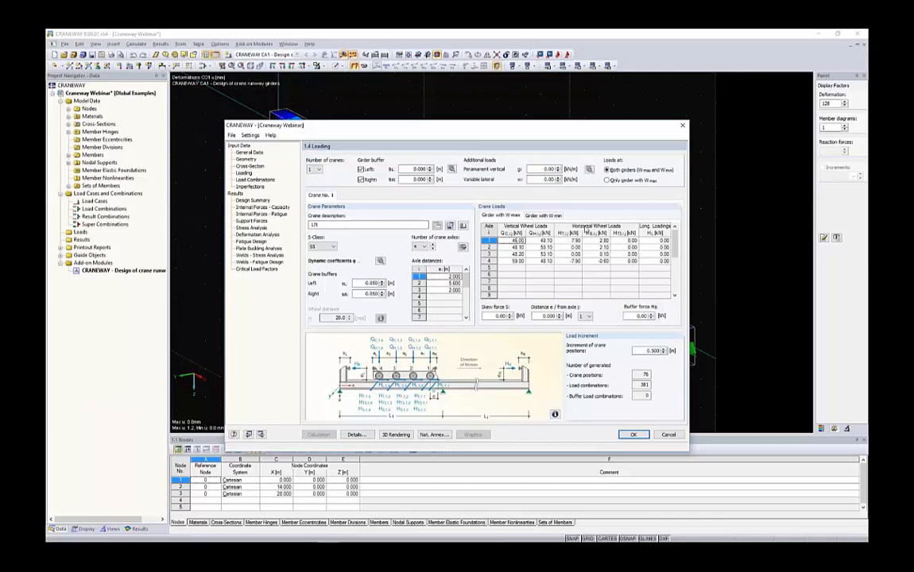
{"action": "left_click_drag", "start_coordinate": [567, 240], "coordinate": [627, 261]}
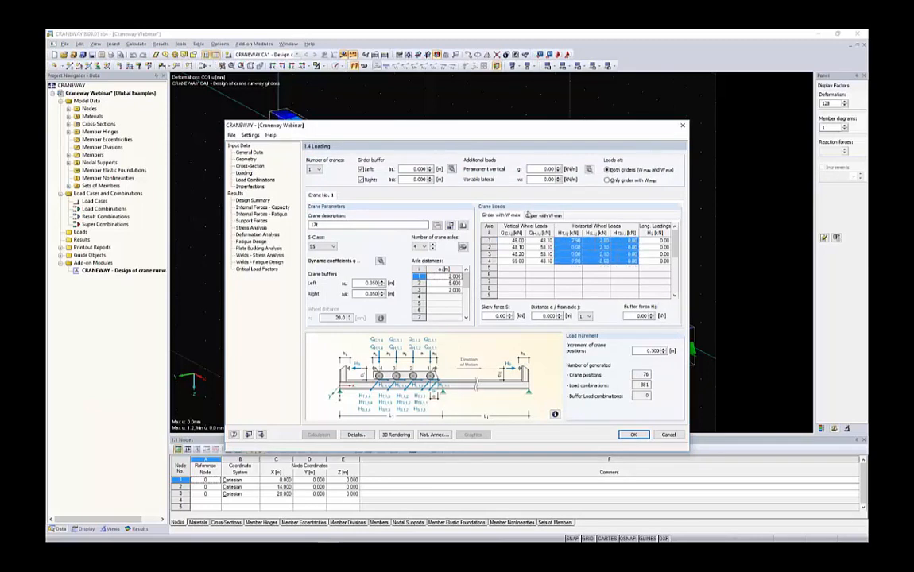
Compare the skew force and the wheel loads between the girder with W min and the girder with W max.
{"action": "left_click", "coordinate": [546, 215]}
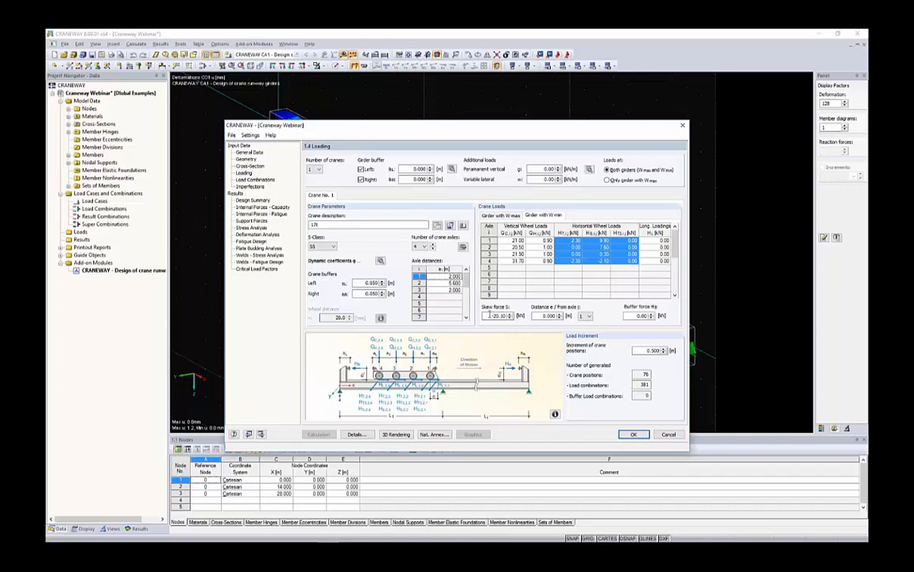
{"action": "double_click", "coordinate": [499, 315]}
{"action": "left_click", "coordinate": [502, 215]}
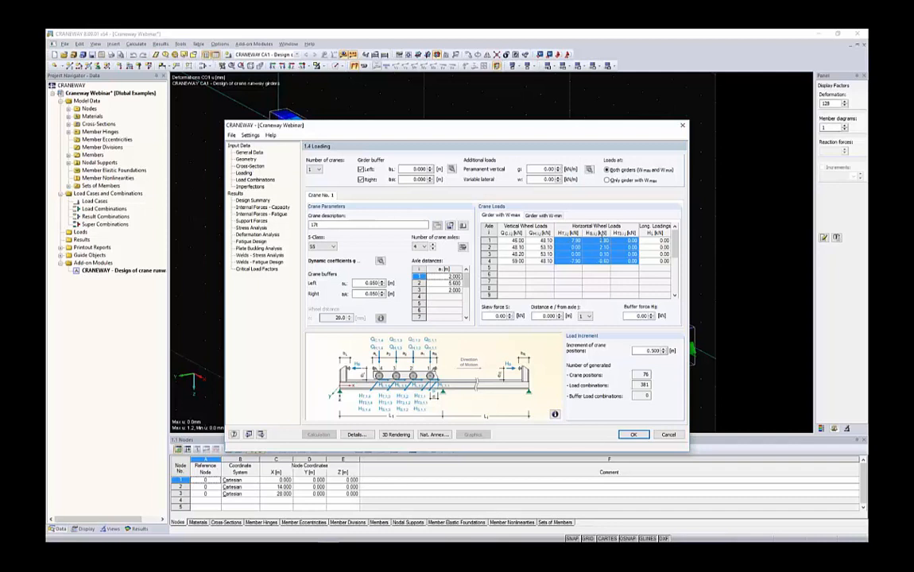
{"action": "left_click", "coordinate": [495, 316]}
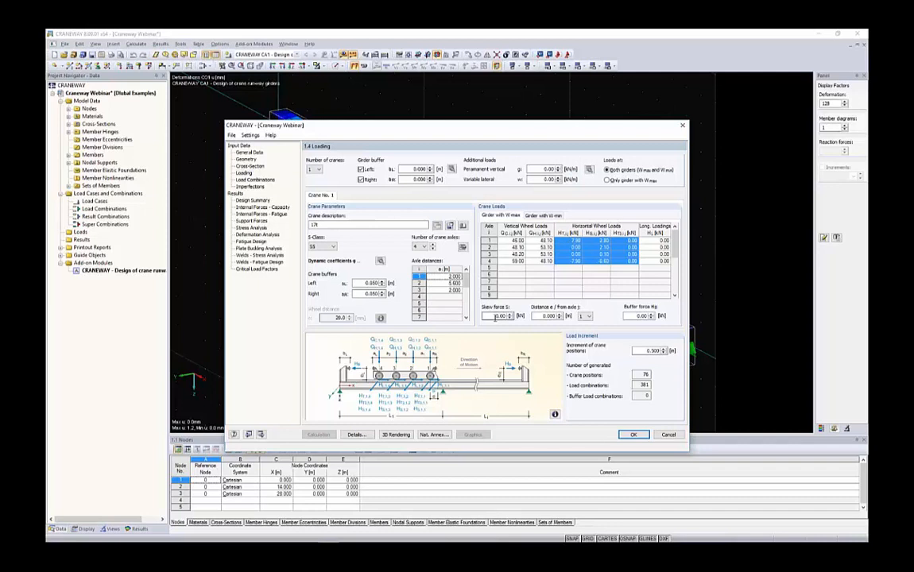
{"action": "left_click", "coordinate": [543, 215]}
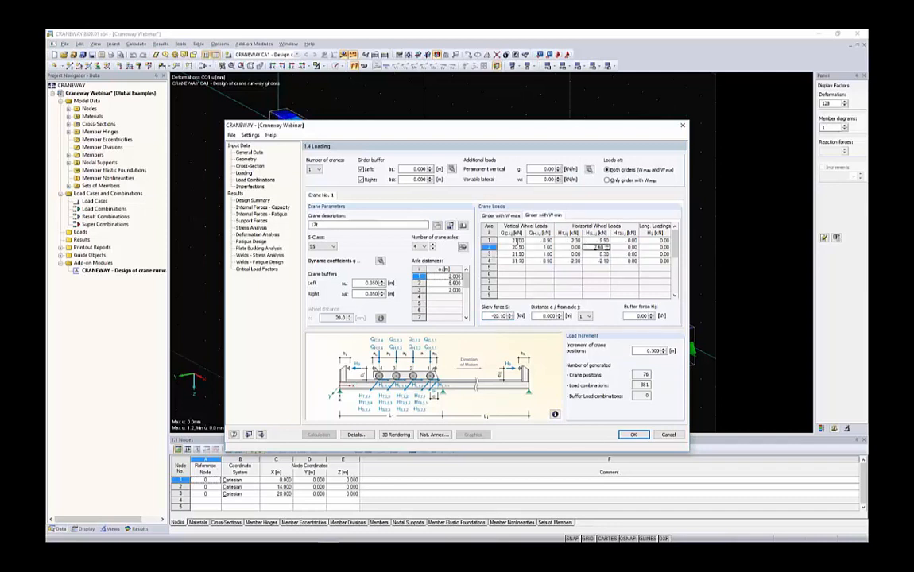
{"action": "left_click_drag", "start_coordinate": [497, 240], "coordinate": [632, 262]}
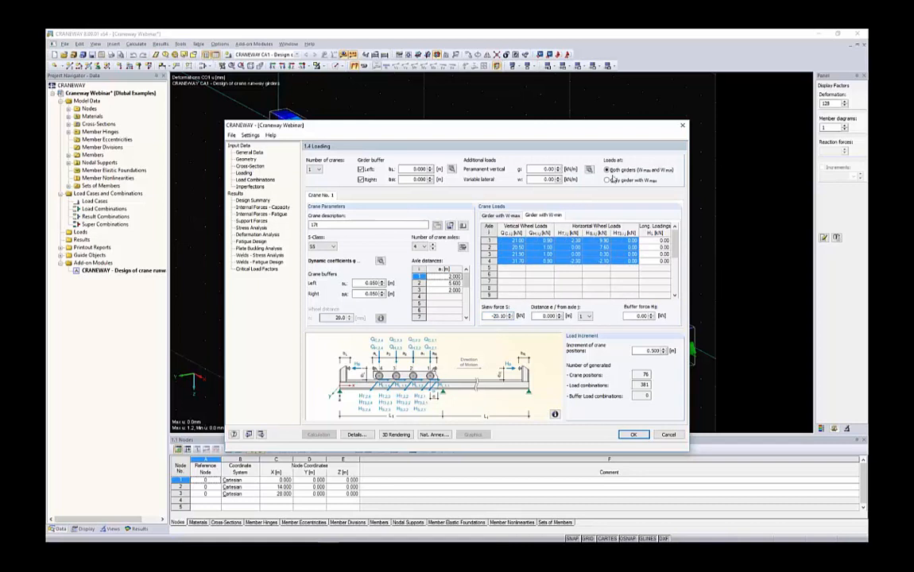
{"action": "left_click", "coordinate": [501, 216]}
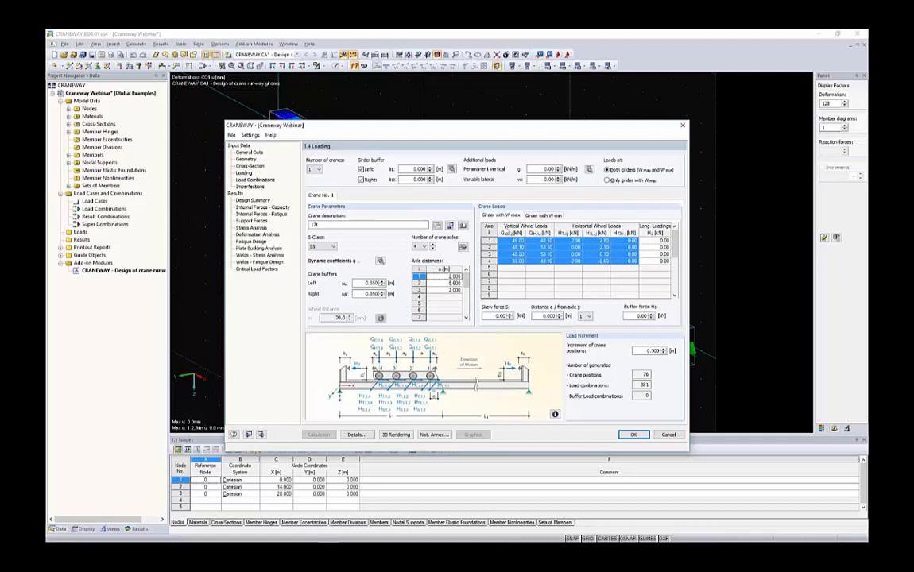
Review the horizontal wheel loads alongside skew force S for both girders, and return to the General Data of the design case.
{"action": "left_click", "coordinate": [520, 281]}
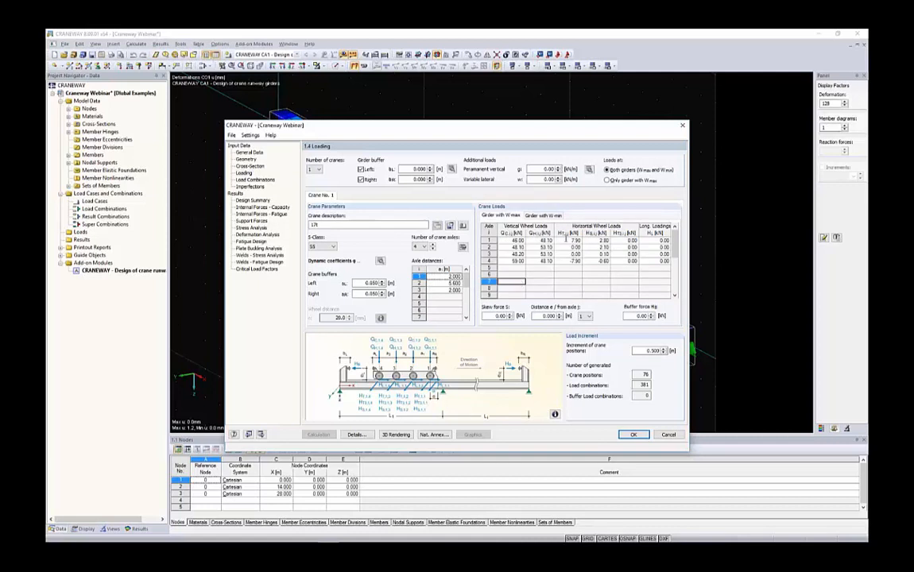
{"action": "left_click_drag", "start_coordinate": [570, 240], "coordinate": [598, 261]}
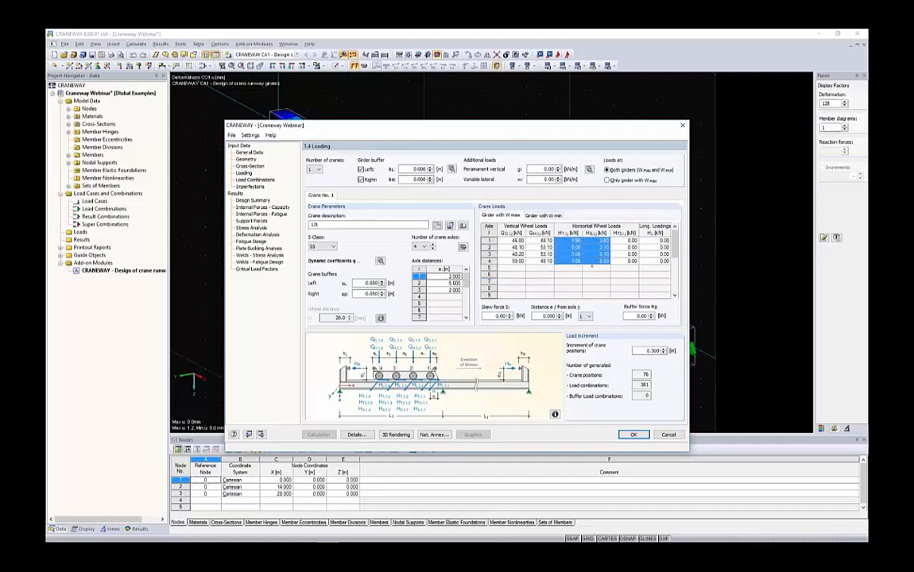
{"action": "left_click", "coordinate": [501, 315]}
{"action": "left_click", "coordinate": [543, 215]}
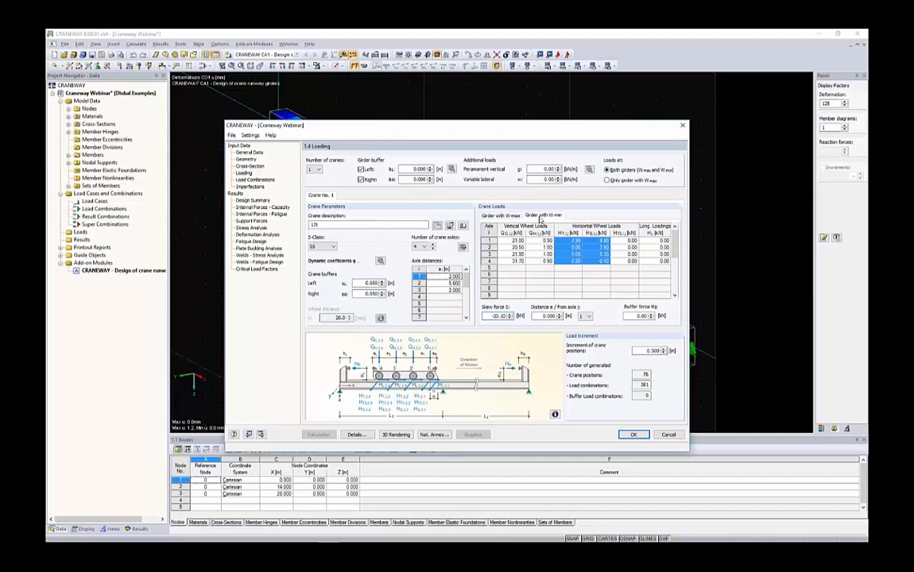
{"action": "left_click_drag", "start_coordinate": [504, 316], "coordinate": [482, 316]}
{"action": "left_click", "coordinate": [250, 152]}
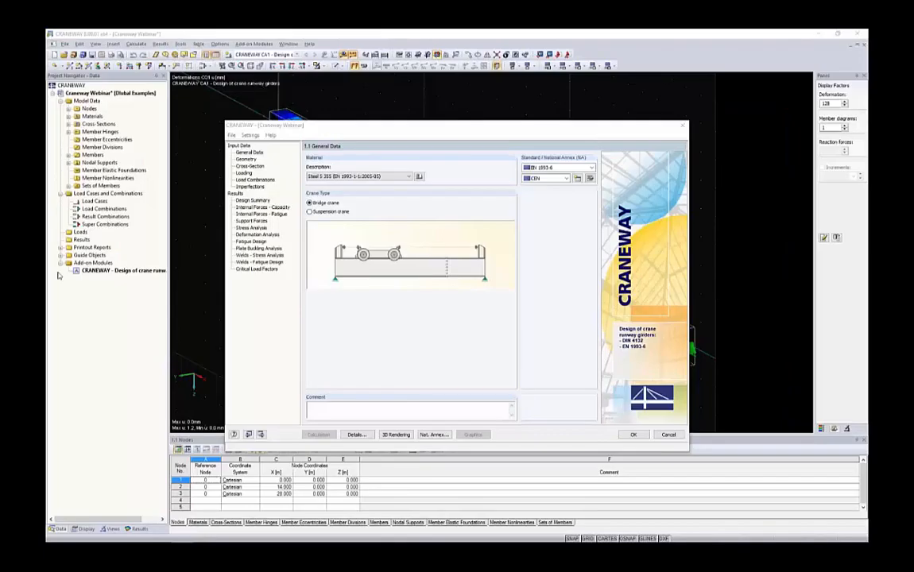
Switch to the Dlubal website in a maximised browser and find the 64-bit CRANEWAY entry among the downloadable trial versions.
{"action": "left_click_drag", "start_coordinate": [211, 130], "coordinate": [411, 216]}
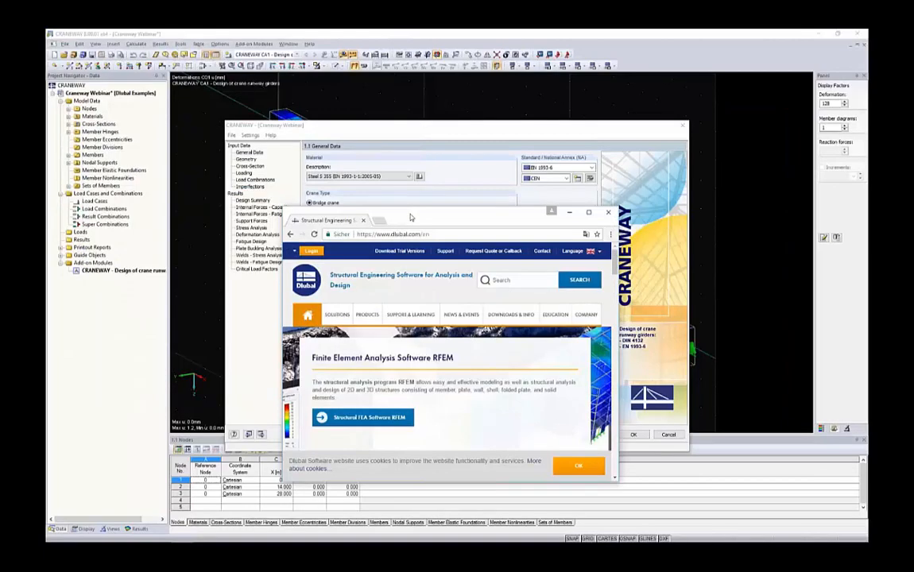
{"action": "double_click", "coordinate": [410, 216]}
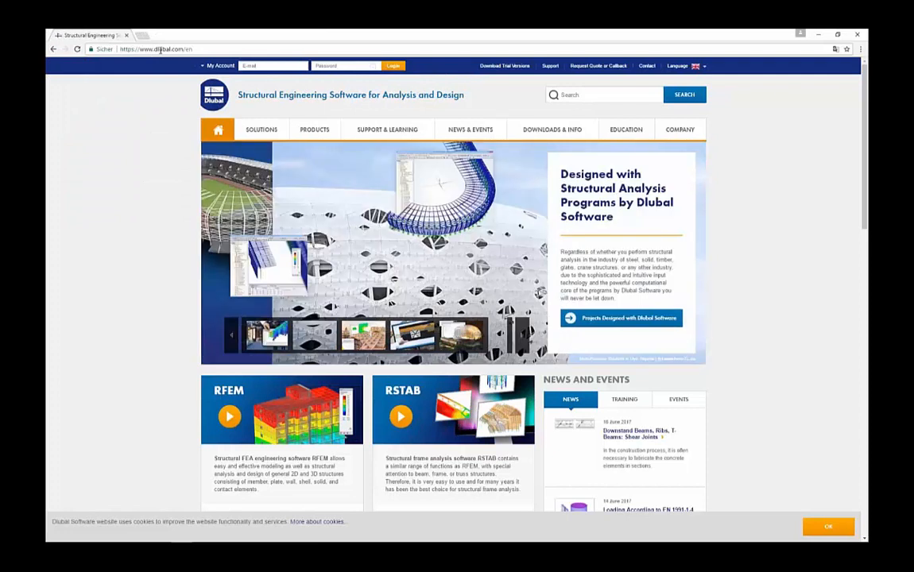
{"action": "mouse_move", "coordinate": [614, 131]}
{"action": "mouse_move", "coordinate": [526, 127]}
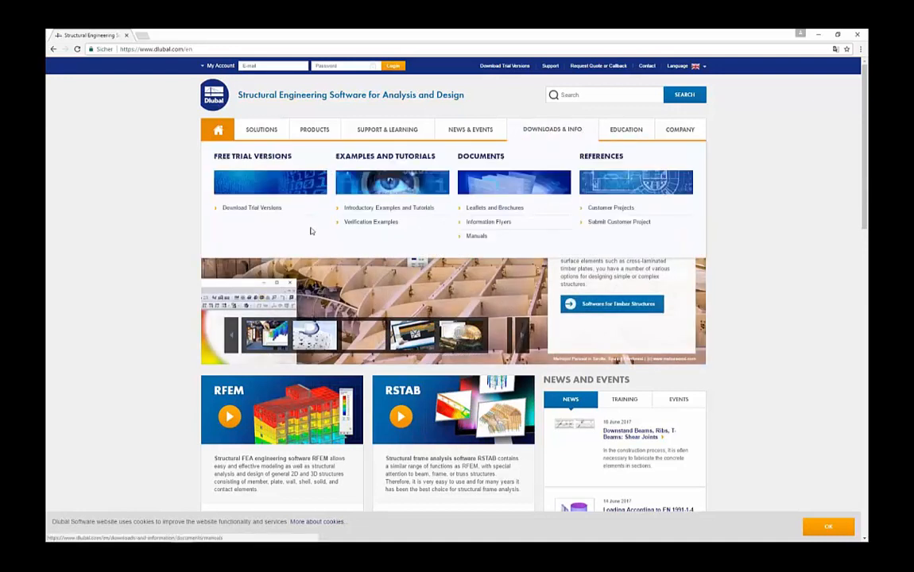
{"action": "left_click", "coordinate": [251, 207]}
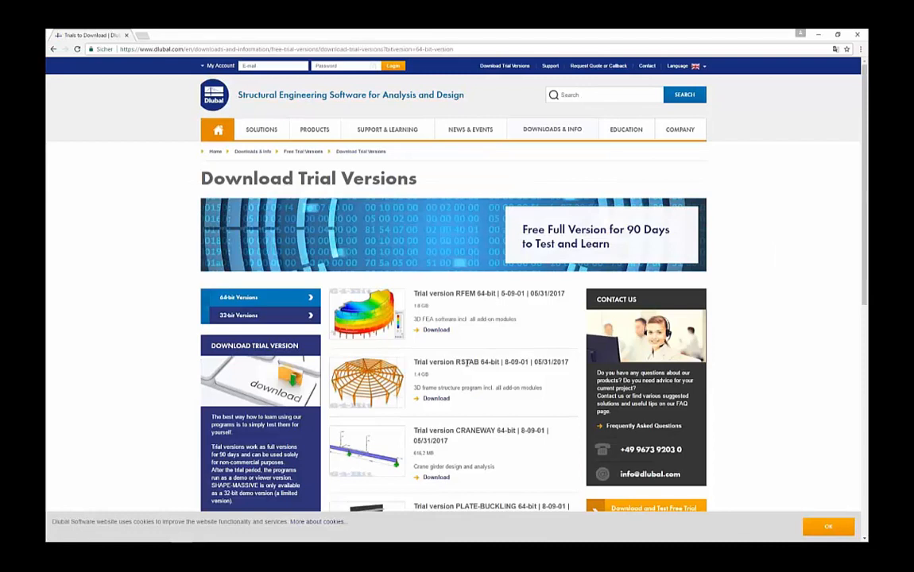
{"action": "scroll", "coordinate": [467, 276], "scroll_direction": "down", "scroll_amount": 3}
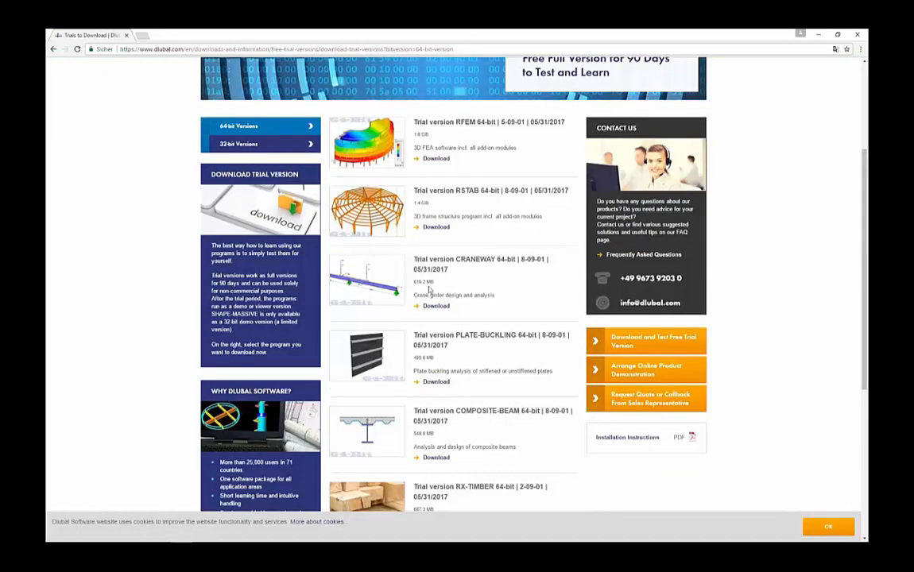